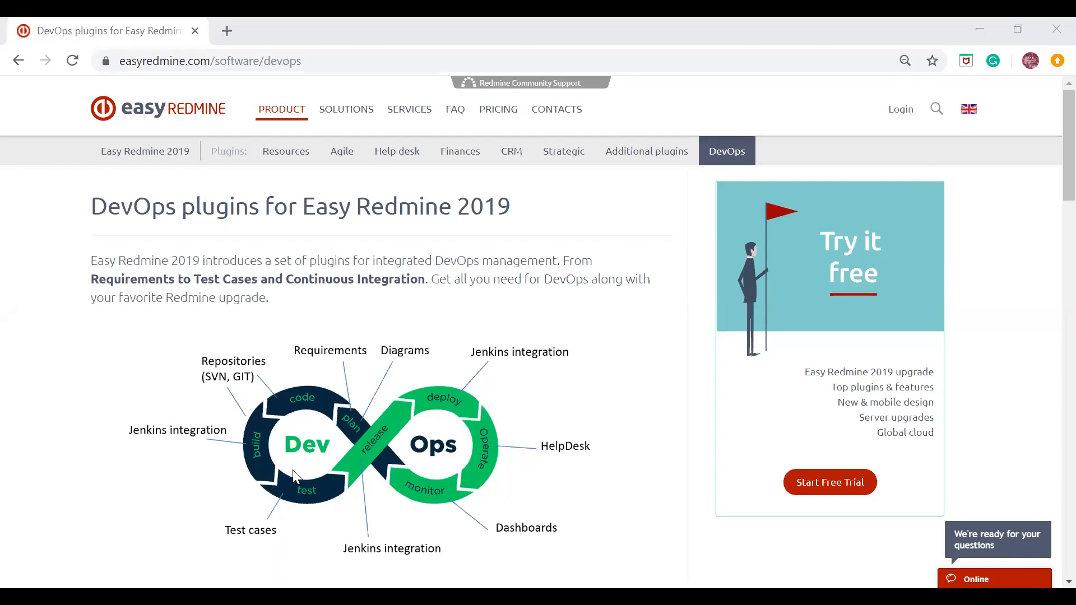
Step: Look through the DevOps plugins page, covering the Jenkins CI, Test cases, Requirements management and Diagrams sections
{"action": "scroll", "coordinate": [107, 389], "scroll_direction": "down", "scroll_amount": 7}
{"action": "scroll", "coordinate": [107, 388], "scroll_direction": "down", "scroll_amount": 2}
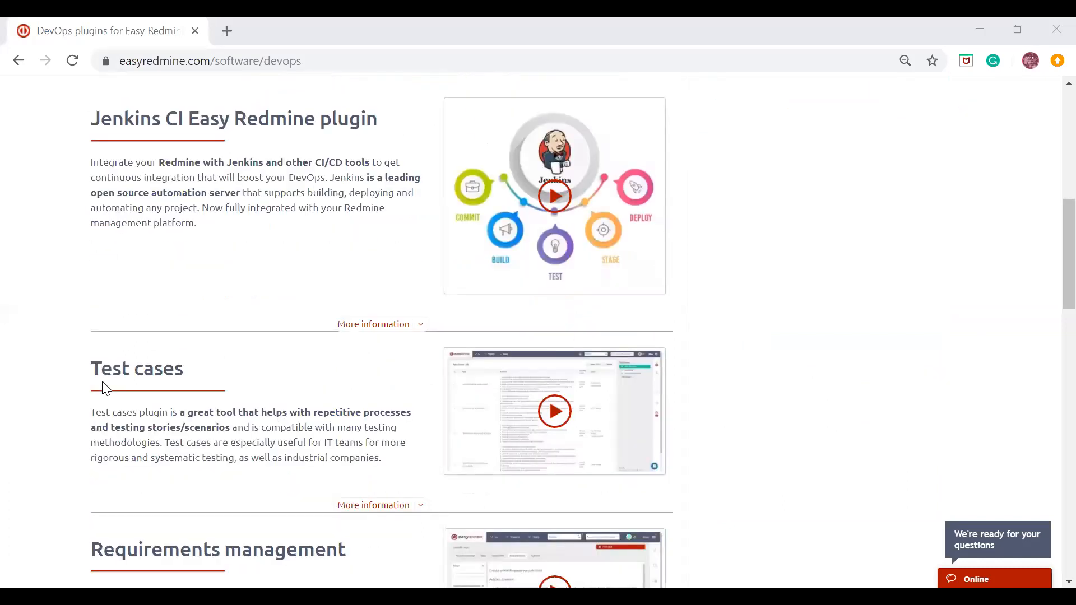
{"action": "scroll", "coordinate": [80, 369], "scroll_direction": "down", "scroll_amount": 4}
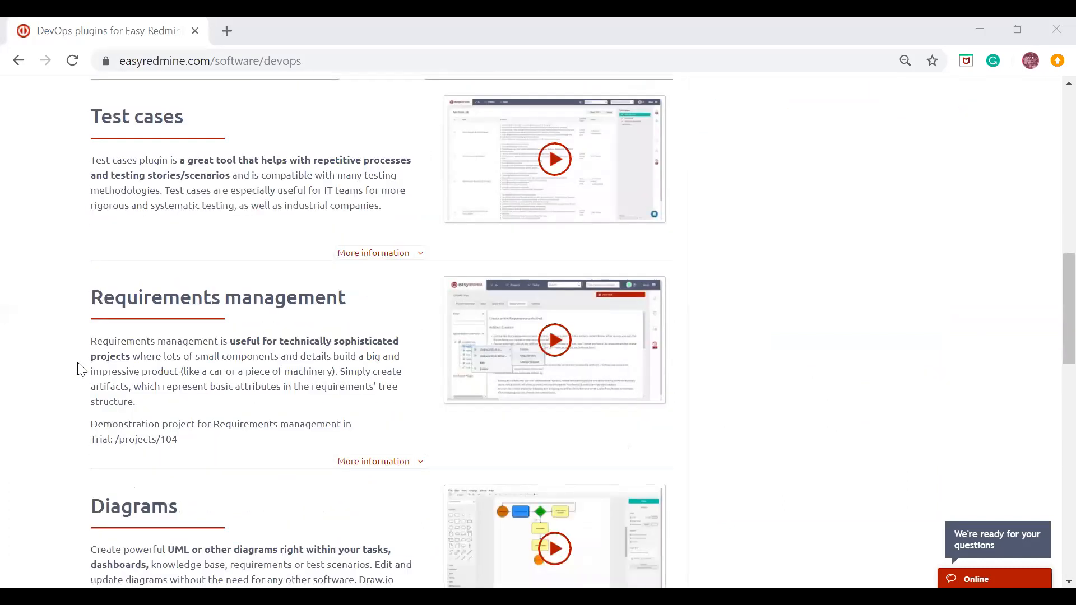
{"action": "scroll", "coordinate": [80, 368], "scroll_direction": "down", "scroll_amount": 2}
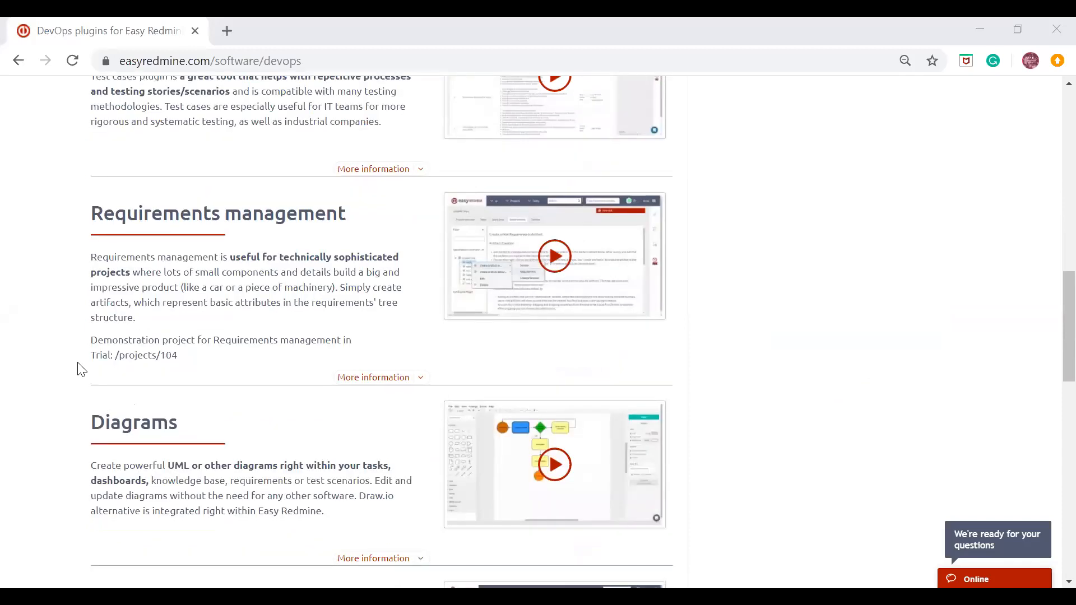
{"action": "scroll", "coordinate": [80, 369], "scroll_direction": "up", "scroll_amount": 8}
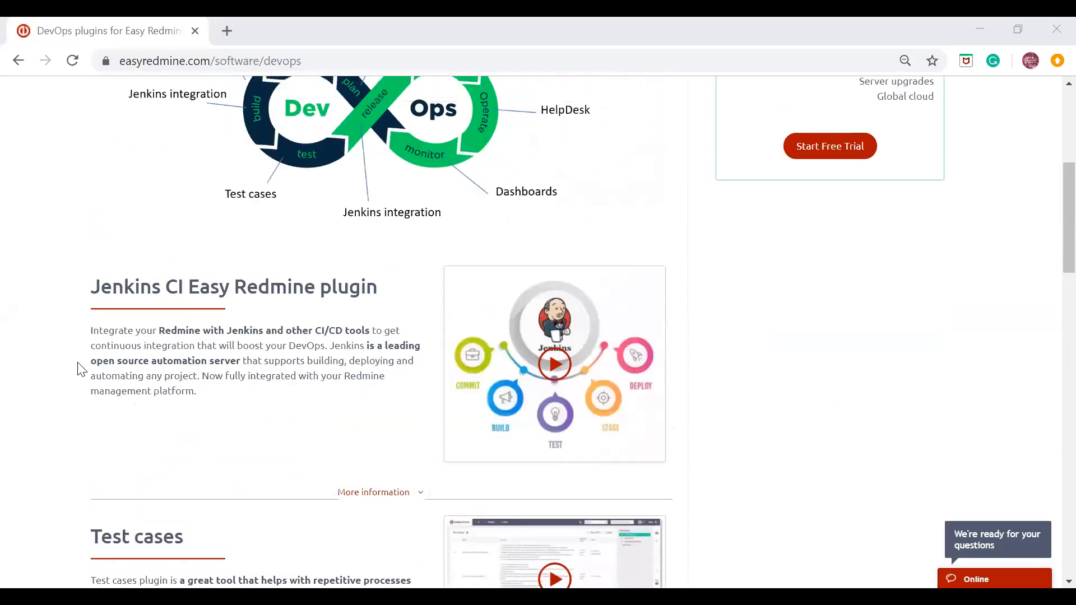
{"action": "scroll", "coordinate": [80, 368], "scroll_direction": "up", "scroll_amount": 4}
{"action": "scroll", "coordinate": [80, 369], "scroll_direction": "up", "scroll_amount": 2}
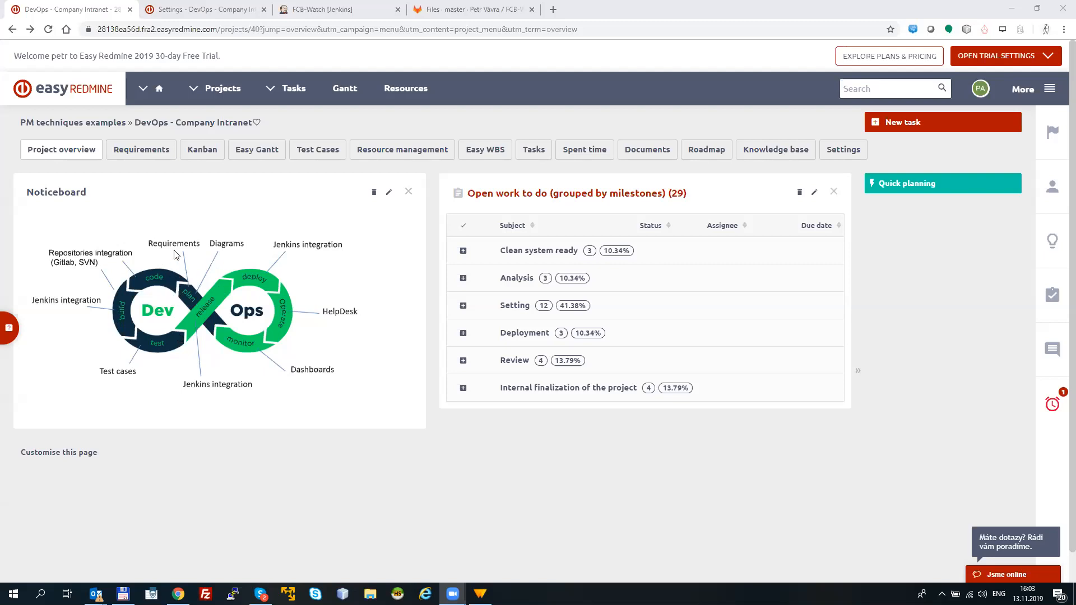
Step: Open the Layout requirement under Design in the DevOps - Company Intranet requirements tree
{"action": "left_click", "coordinate": [143, 150]}
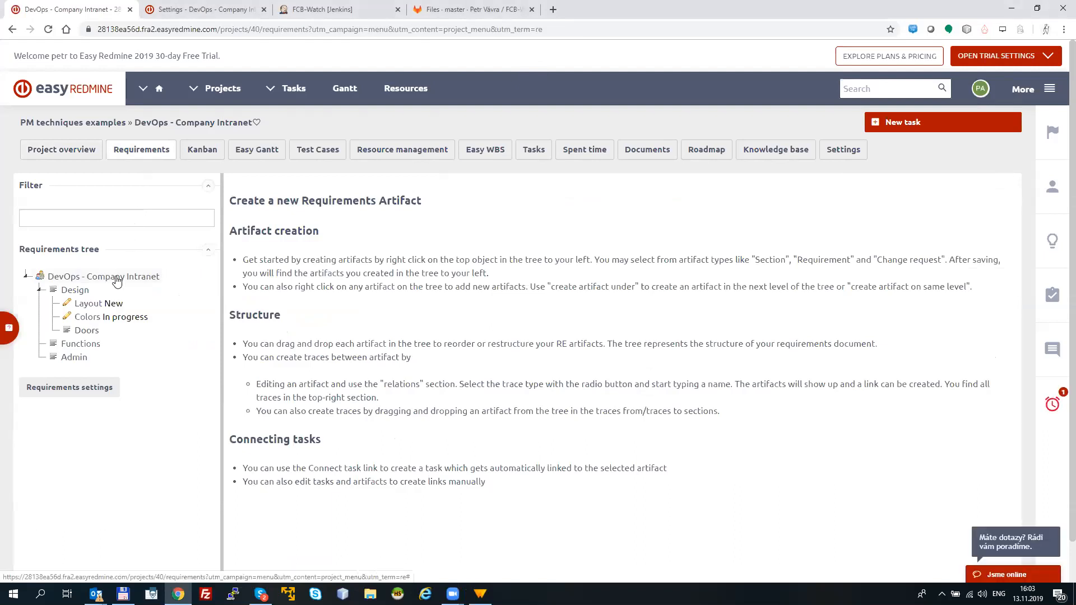
{"action": "left_click", "coordinate": [39, 291]}
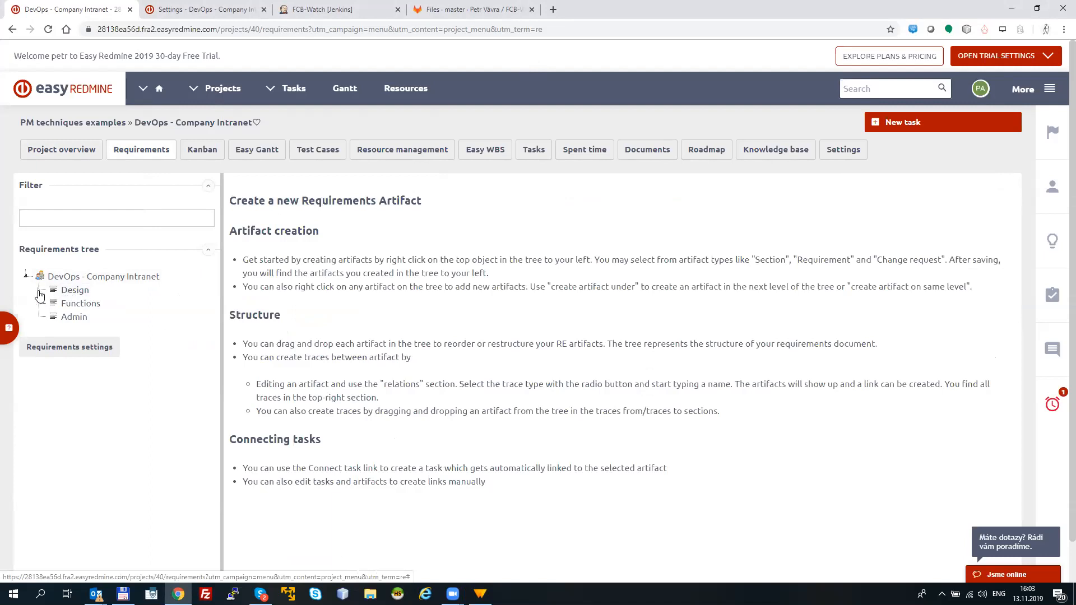
{"action": "left_click", "coordinate": [39, 291]}
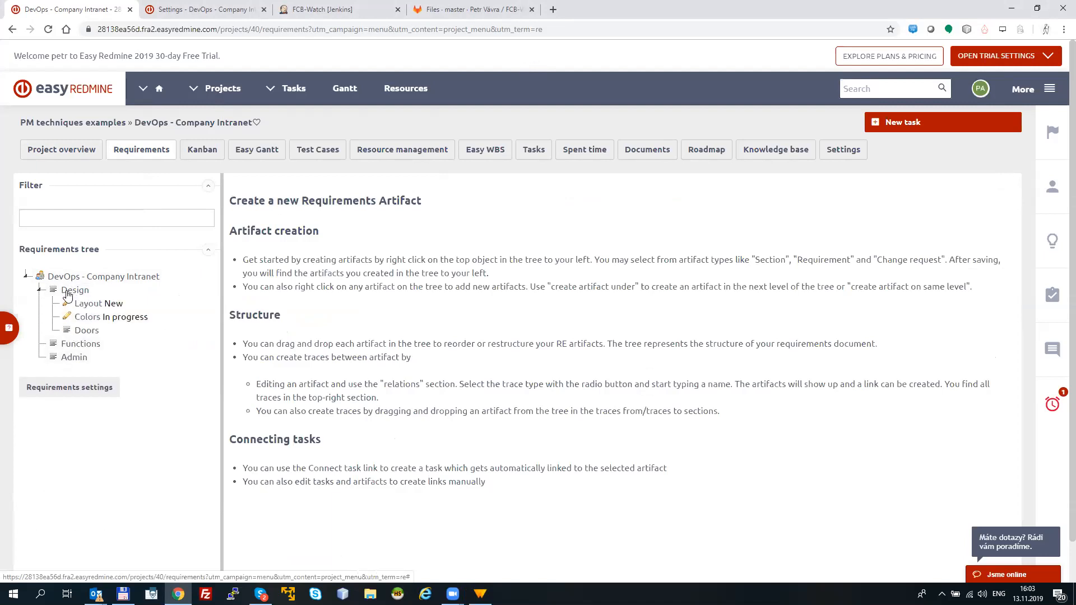
{"action": "left_click", "coordinate": [104, 304]}
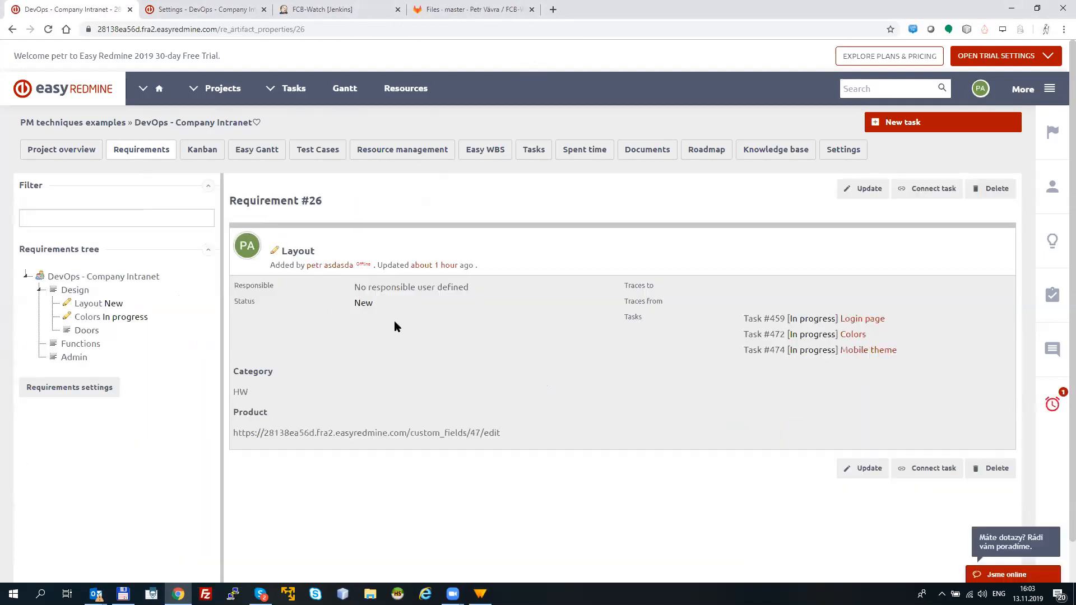
Step: Enter "1) mobile view resolution" and "2) DEsig xxxx" as two lines in the Layout requirement's description
{"action": "left_click", "coordinate": [865, 189]}
{"action": "left_click", "coordinate": [350, 310]}
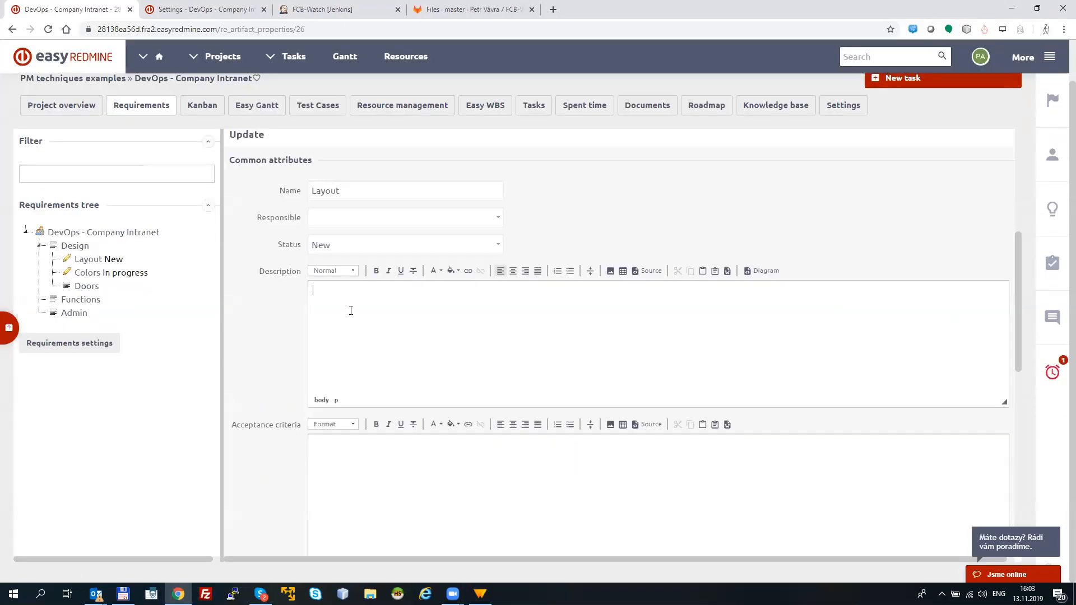
{"action": "type", "text": "1) mobile view"}
{"action": "key", "text": "Return"}
{"action": "type", "text": "2"}
{"action": "type", "text": "resolution"}
{"action": "left_click", "coordinate": [342, 312]}
{"action": "type", "text": "DEsignxxxx"}
{"action": "left_click", "coordinate": [489, 491]}
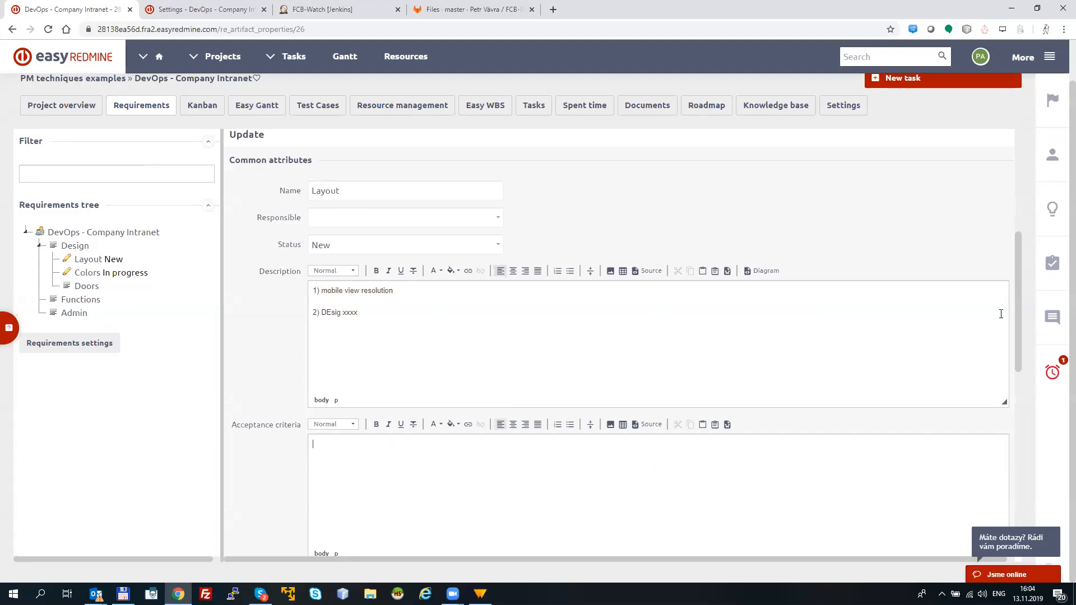
Step: Check the Layout requirement's Category options and Product link, keep them, and save the requirement
{"action": "left_click_drag", "start_coordinate": [1018, 319], "coordinate": [1010, 480]}
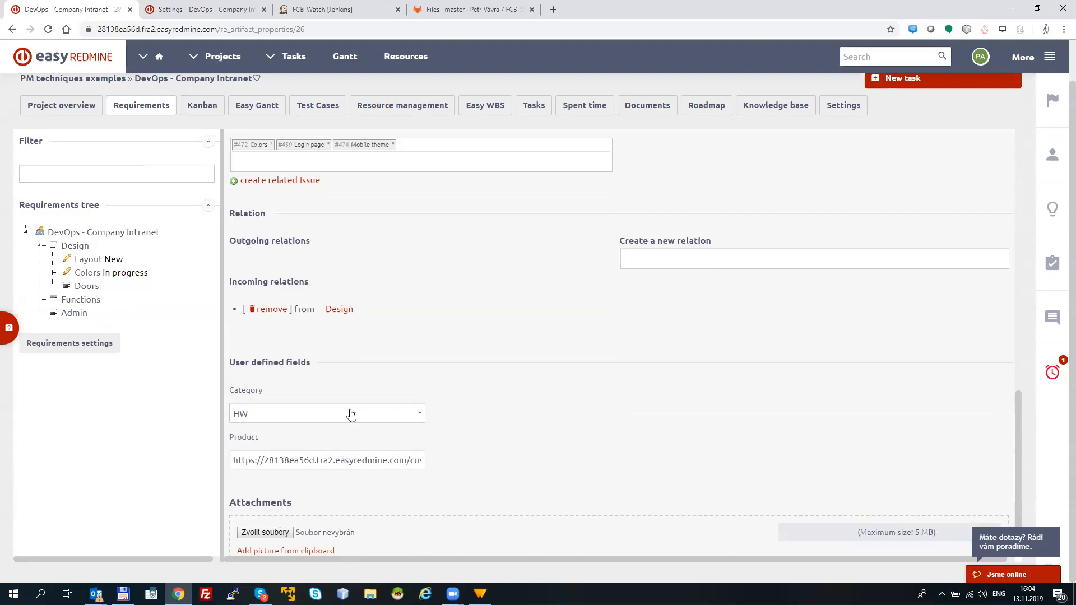
{"action": "left_click", "coordinate": [351, 415]}
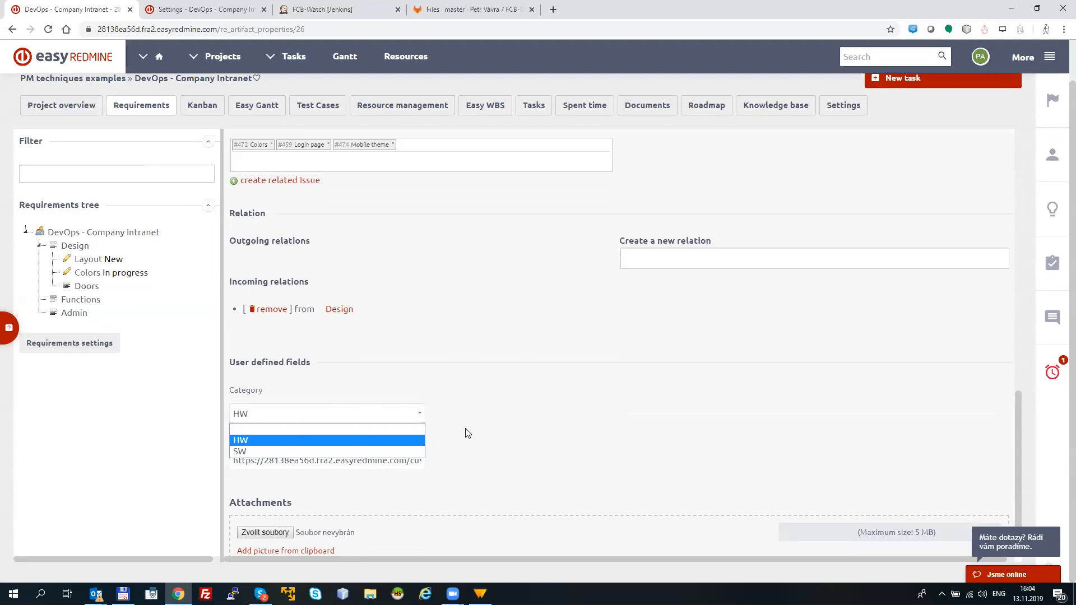
{"action": "left_click", "coordinate": [451, 434]}
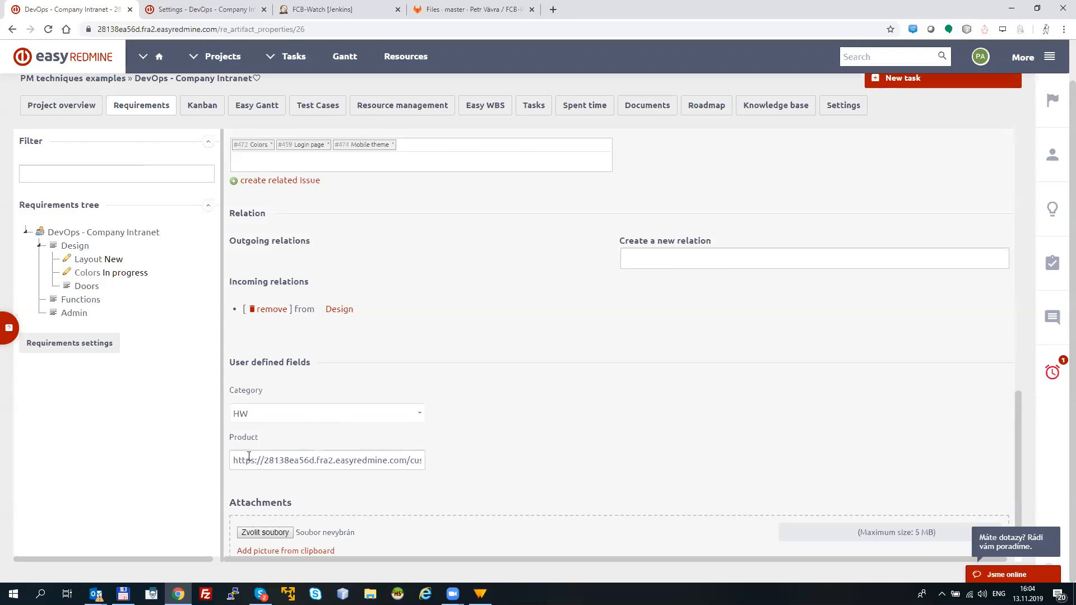
{"action": "left_click_drag", "start_coordinate": [248, 459], "coordinate": [403, 461]}
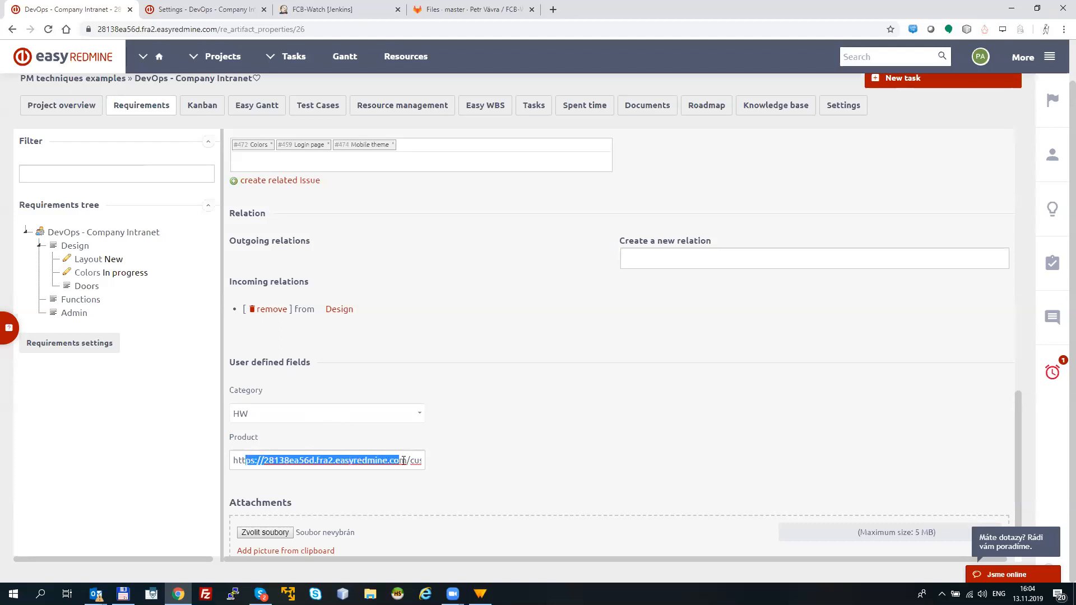
{"action": "left_click", "coordinate": [424, 457]}
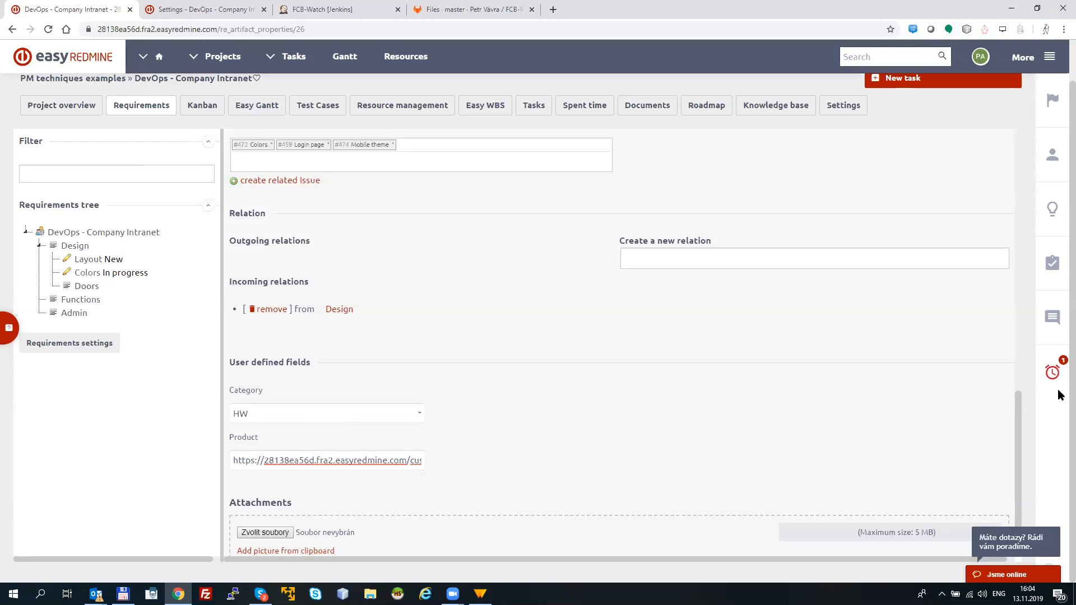
{"action": "scroll", "coordinate": [1017, 451], "scroll_direction": "down", "scroll_amount": 2}
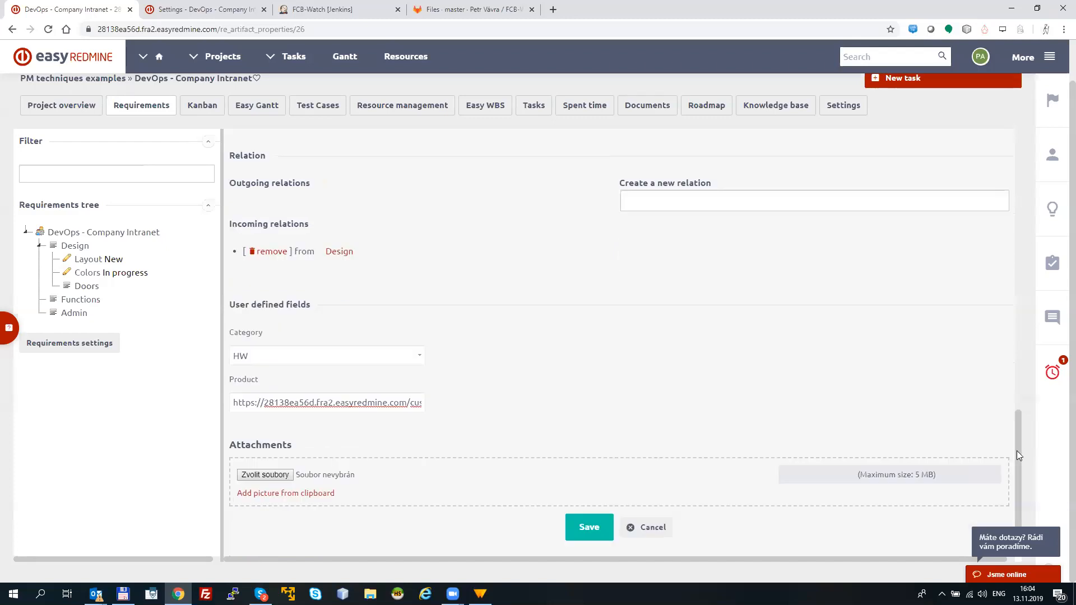
{"action": "left_click", "coordinate": [590, 511]}
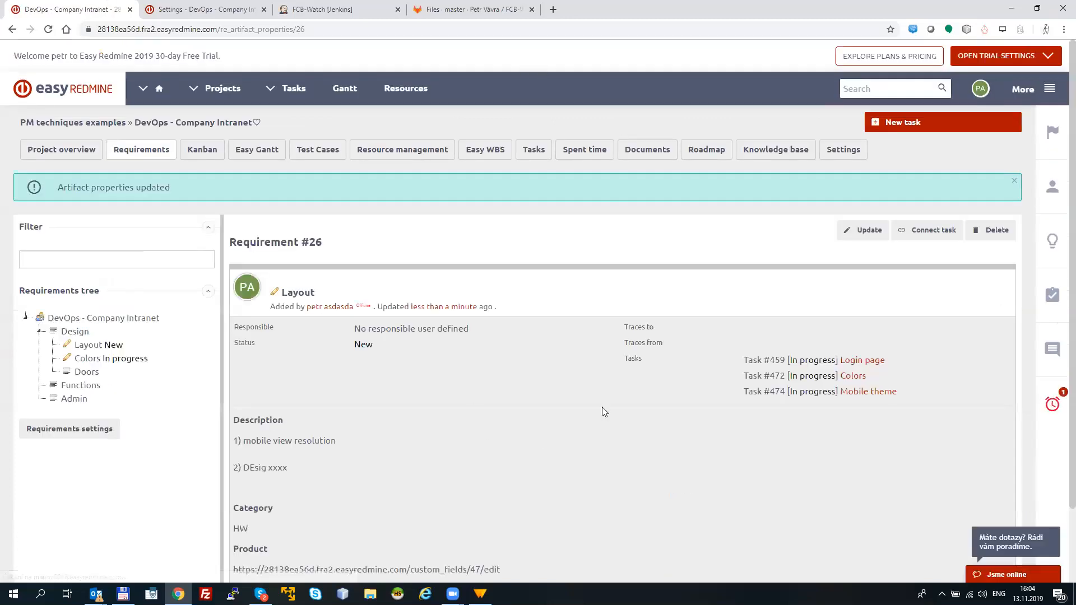
{"action": "left_click_drag", "start_coordinate": [240, 426], "coordinate": [314, 467]}
{"action": "left_click", "coordinate": [415, 442]}
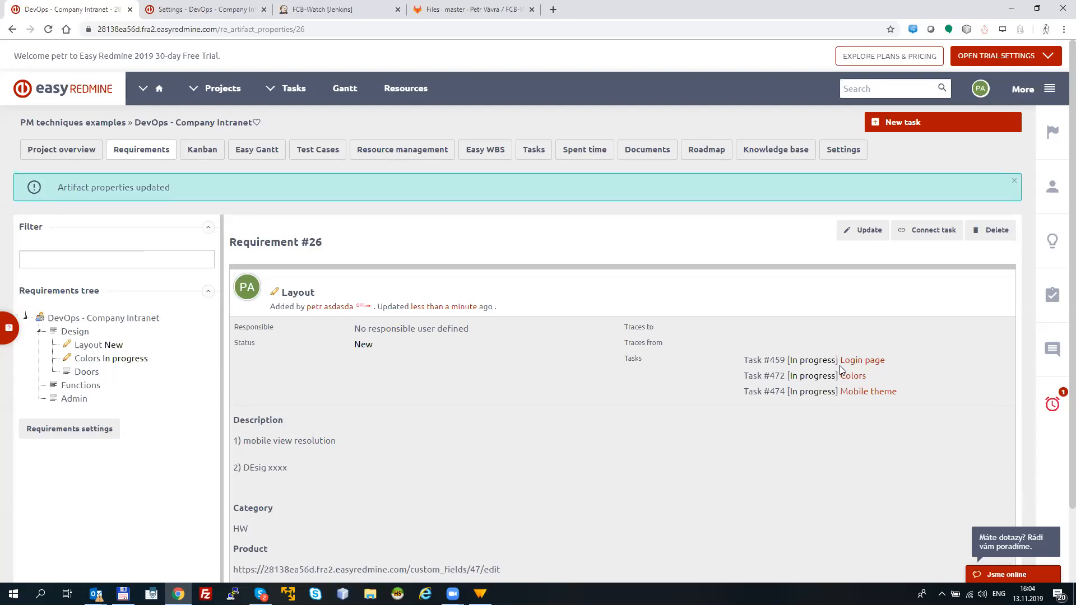
Step: Return to the project overview, reopen the Layout requirement and open its linked Login page task
{"action": "left_click", "coordinate": [73, 156]}
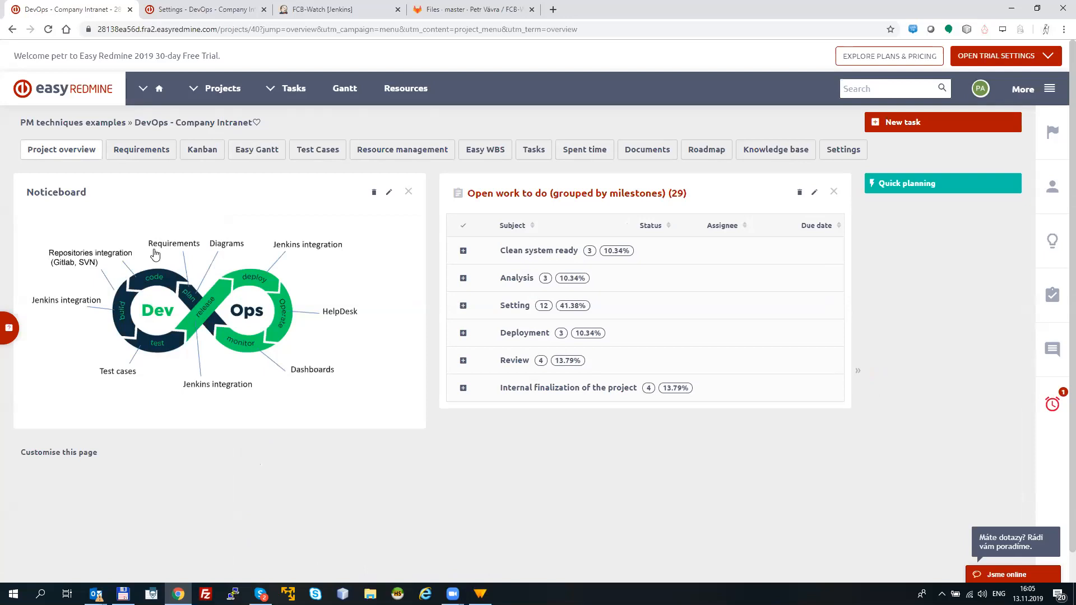
{"action": "left_click", "coordinate": [142, 149]}
{"action": "left_click", "coordinate": [92, 304]}
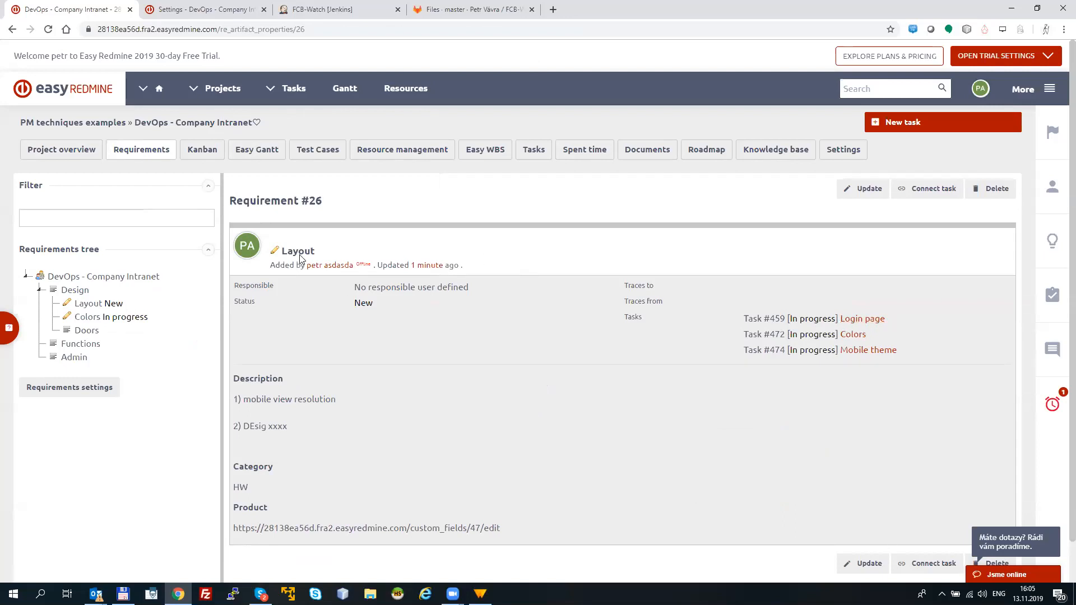
{"action": "left_click", "coordinate": [863, 321]}
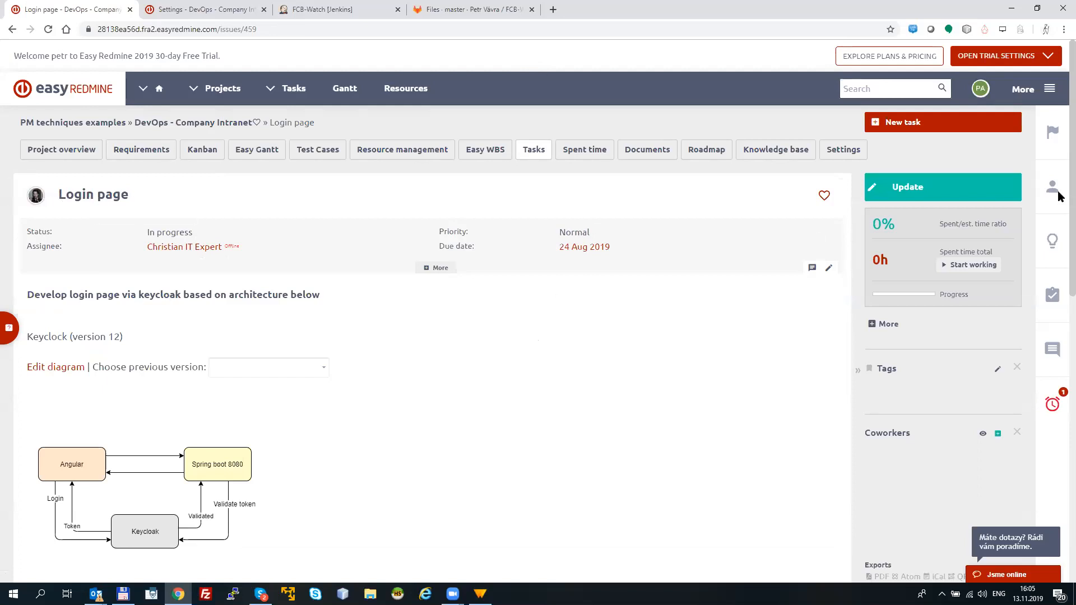
Step: Edit the Keyclock diagram in the Login page task and label the arrow from Spring boot 8080 to Angular "Port 8080"
{"action": "scroll", "coordinate": [1059, 224], "scroll_direction": "down", "scroll_amount": 2}
{"action": "scroll", "coordinate": [1059, 225], "scroll_direction": "down", "scroll_amount": 2}
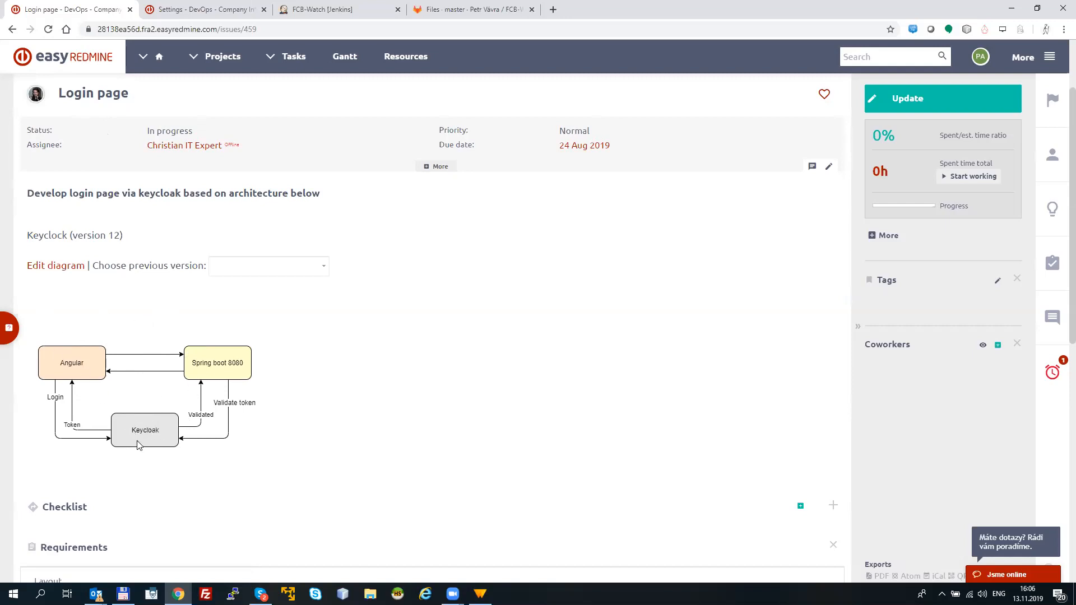
{"action": "left_click", "coordinate": [65, 267]}
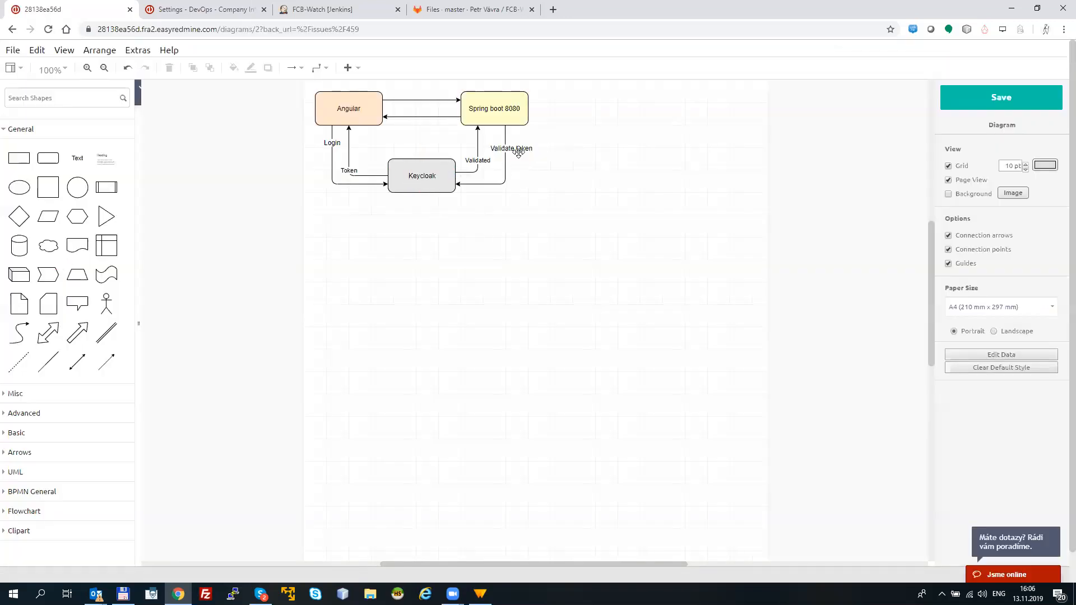
{"action": "left_click", "coordinate": [422, 117]}
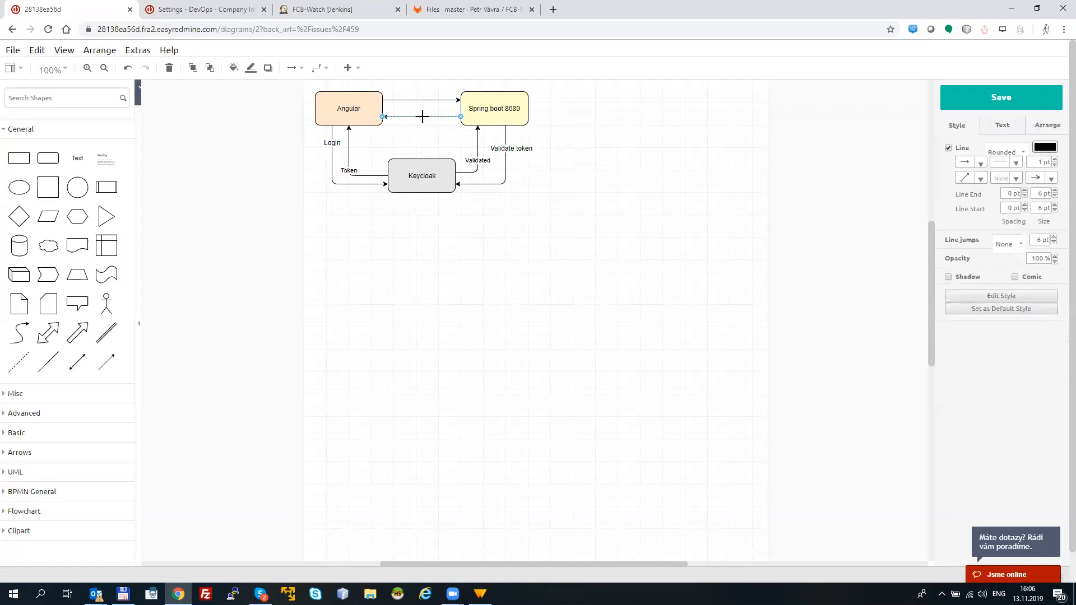
{"action": "type", "text": "Pd"}
{"action": "type", "text": "rt 8080"}
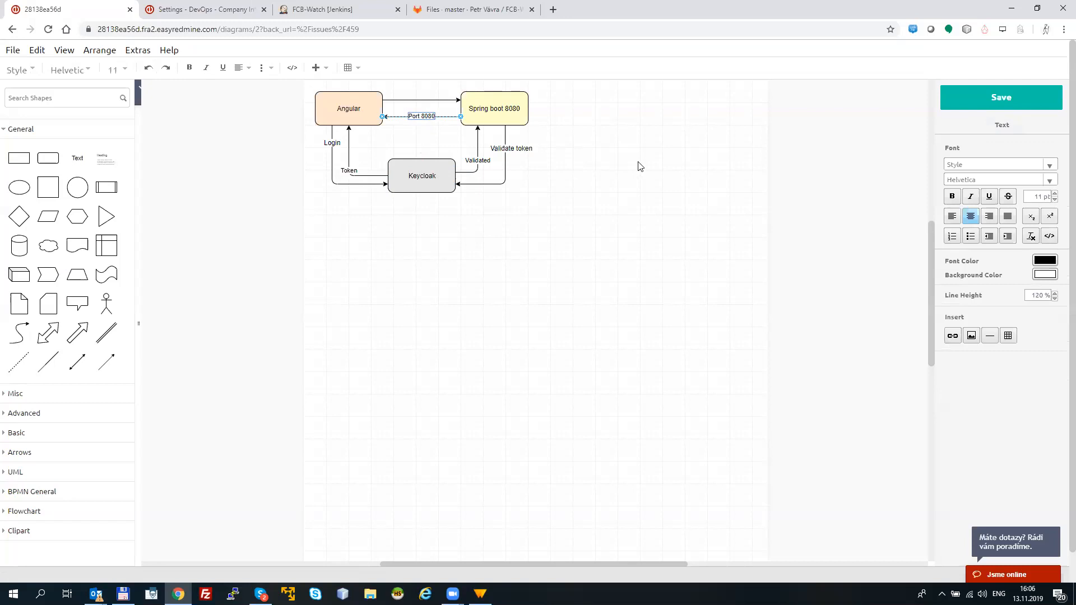
{"action": "left_click", "coordinate": [640, 166]}
Step: Add a circle beside the Spring boot 8080 box and connect the box to it with an arrow
{"action": "left_click", "coordinate": [77, 187]}
{"action": "left_click_drag", "start_coordinate": [333, 238], "coordinate": [585, 159]}
{"action": "left_click_drag", "start_coordinate": [531, 106], "coordinate": [592, 130]}
{"action": "key", "text": "Escape"}
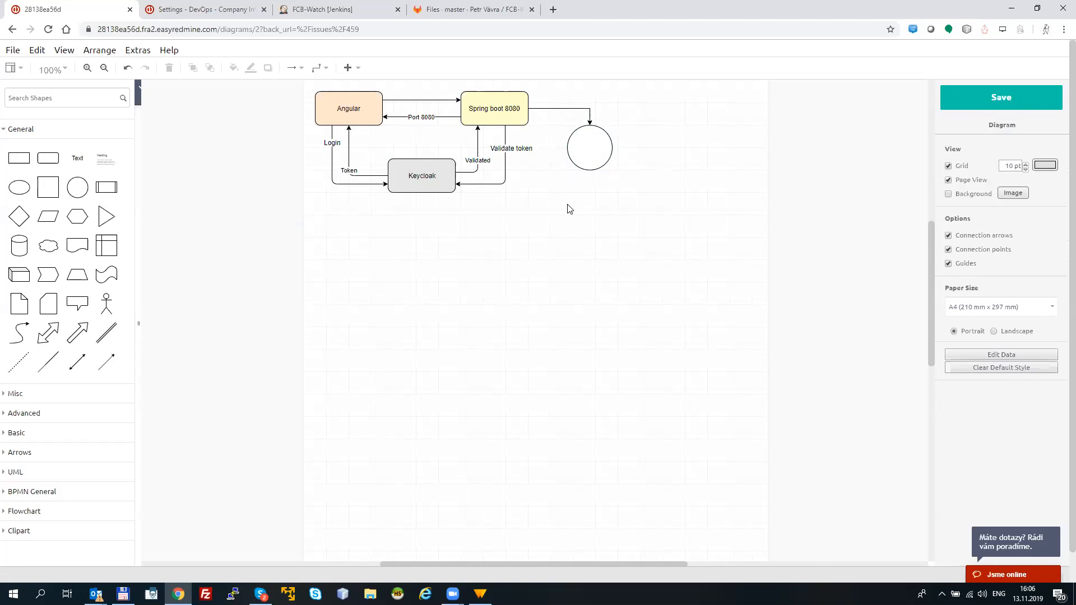
Step: Set the diagram's paper size to Custom with a height of 3 in and save the diagram
{"action": "left_click", "coordinate": [972, 307]}
{"action": "left_click", "coordinate": [975, 420]}
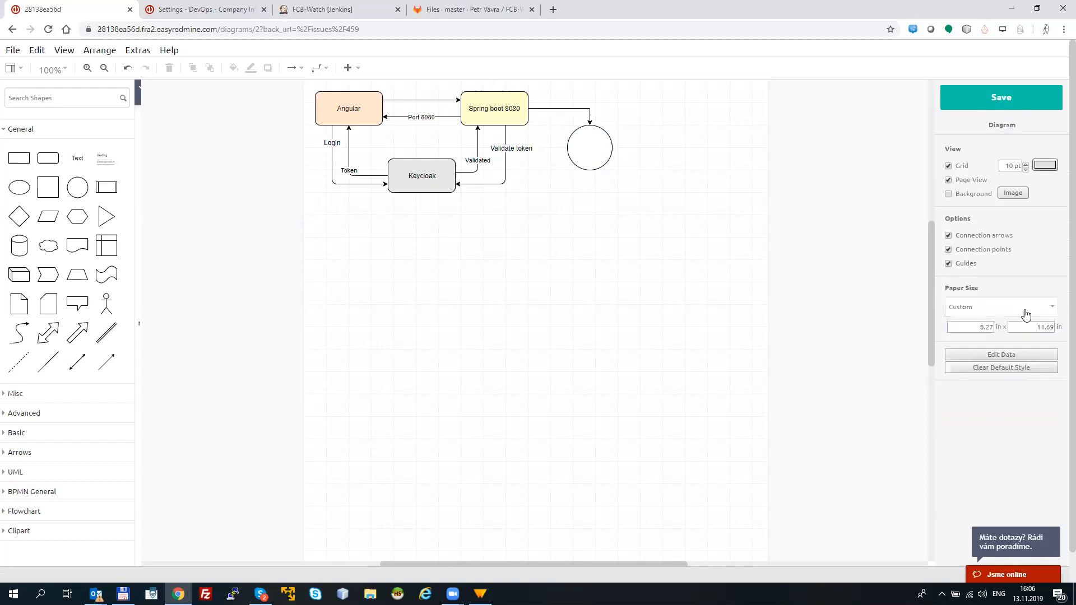
{"action": "double_click", "coordinate": [1044, 328]}
{"action": "type", "text": "3"}
{"action": "left_click", "coordinate": [619, 254]}
{"action": "left_click", "coordinate": [1001, 109]}
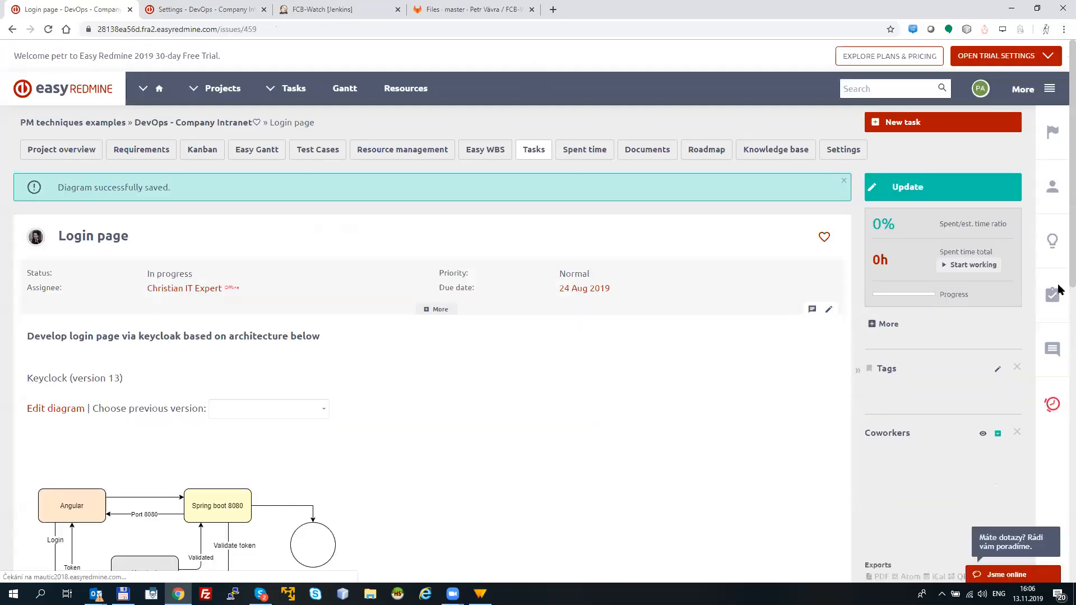
Step: Update the Login page task by inserting a new diagram titled "new architecture" in its comment
{"action": "scroll", "coordinate": [131, 405], "scroll_direction": "down", "scroll_amount": 2}
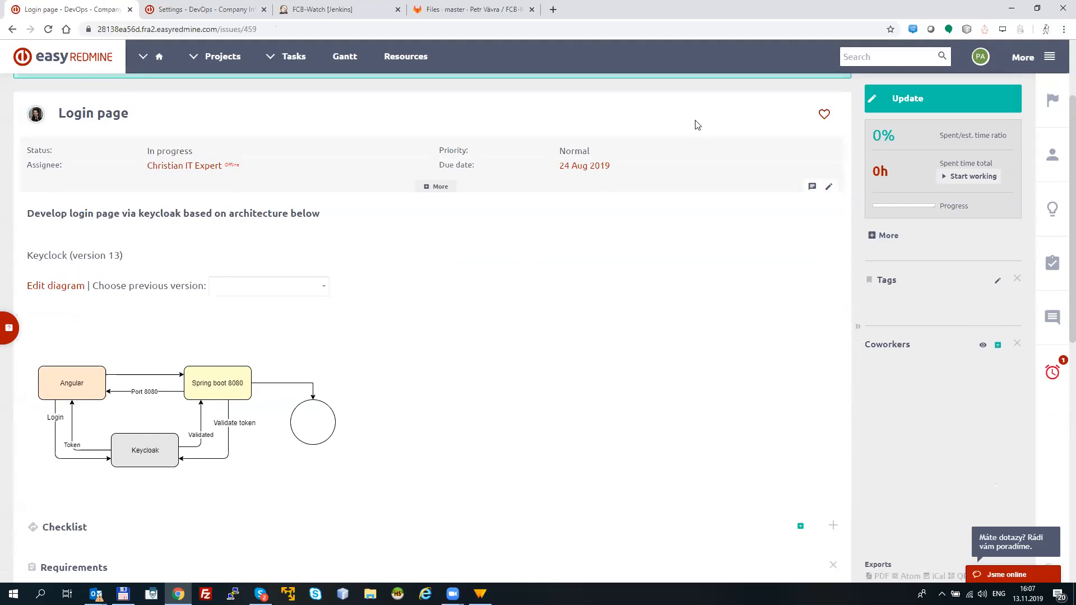
{"action": "left_click", "coordinate": [890, 105]}
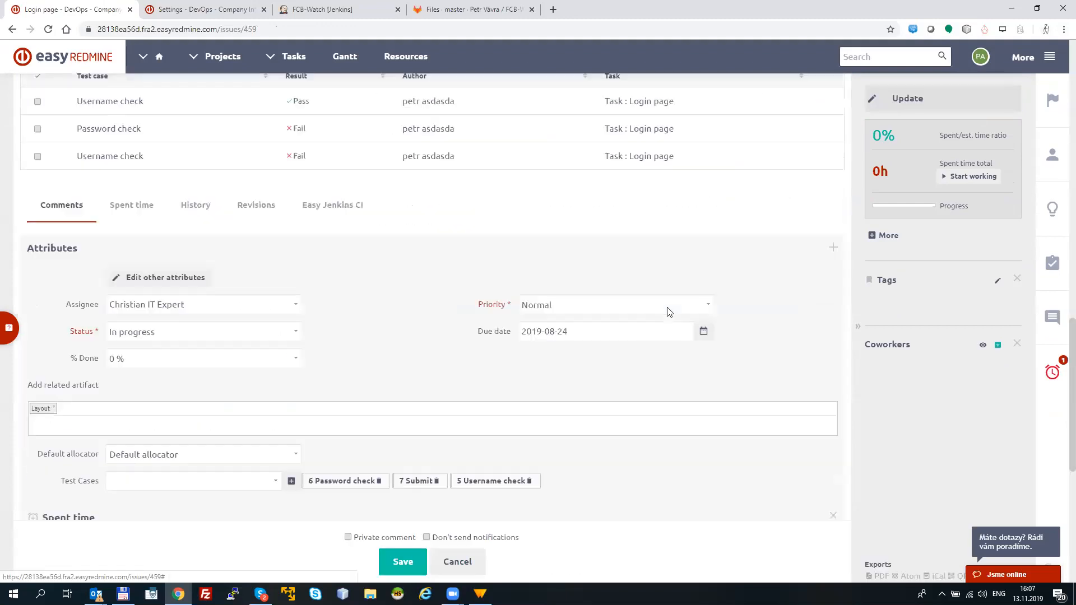
{"action": "scroll", "coordinate": [1029, 526], "scroll_direction": "down", "scroll_amount": 3}
{"action": "left_click", "coordinate": [276, 387]}
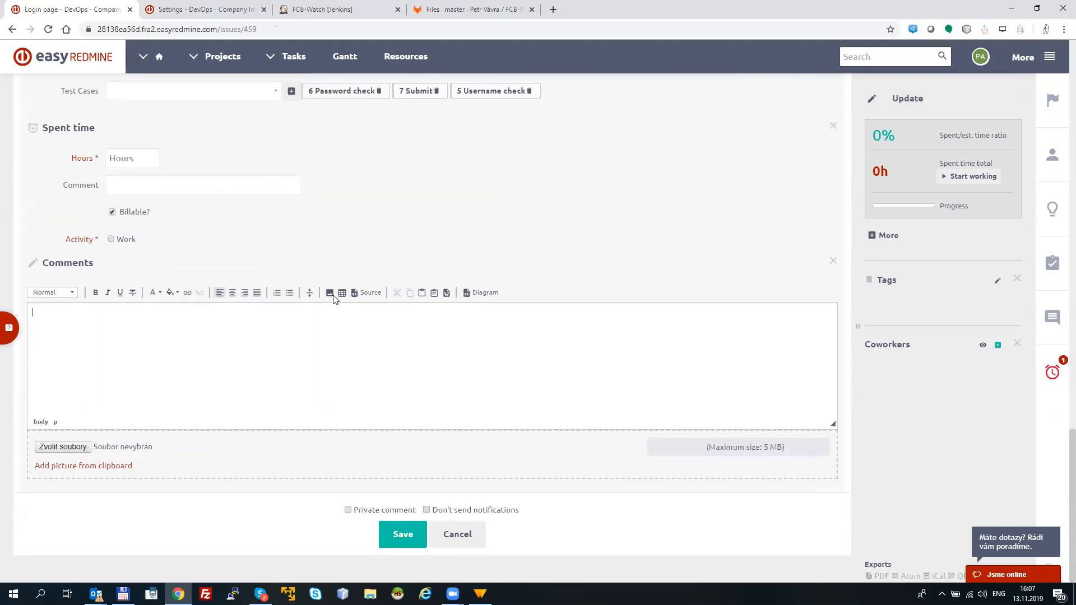
{"action": "left_click", "coordinate": [484, 293]}
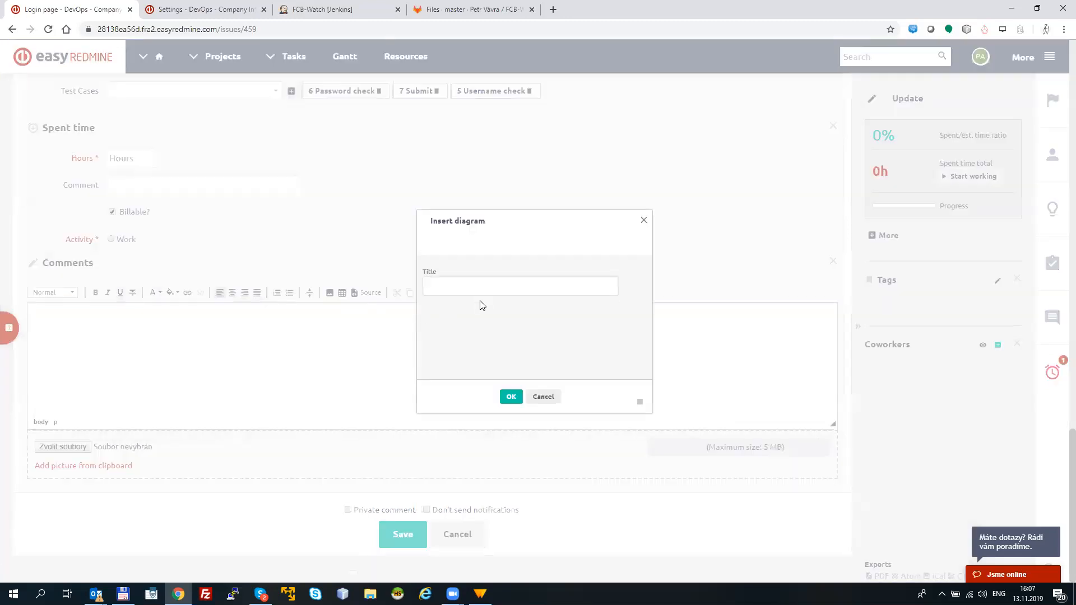
{"action": "type", "text": "new architecture"}
{"action": "left_click", "coordinate": [510, 396]}
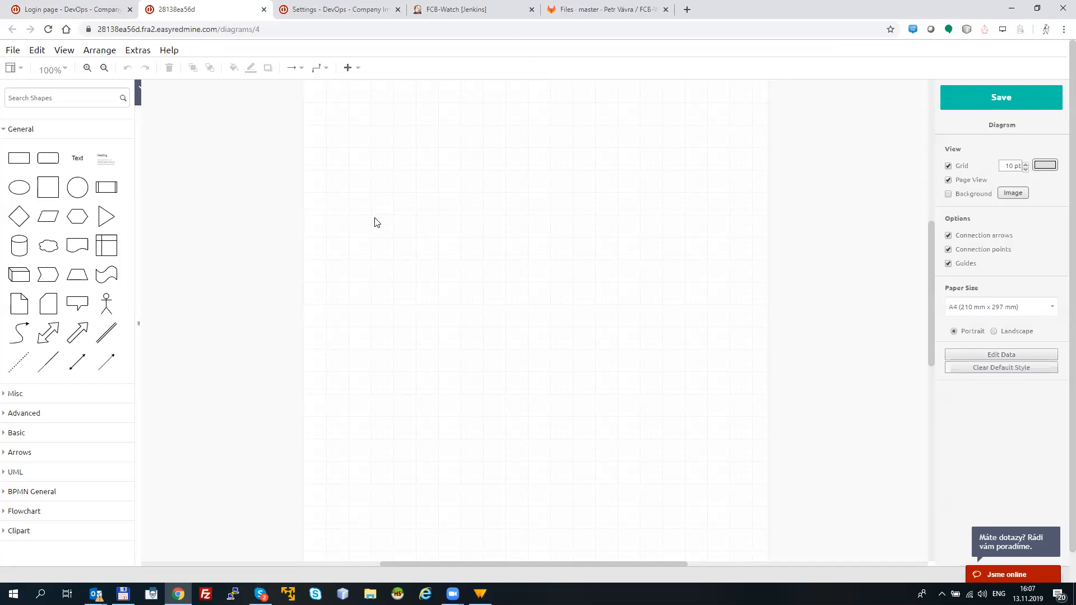
Step: Add a rectangle and a rounded rectangle to the blank diagram, and extend the rectangle into a row of three boxes connected by arrows
{"action": "mouse_move", "coordinate": [44, 156]}
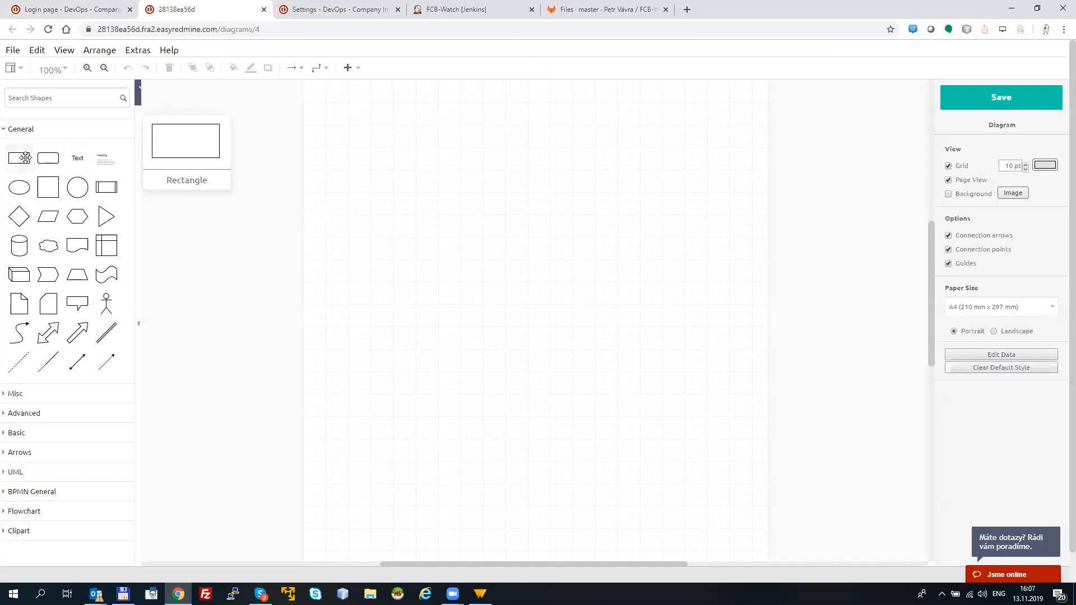
{"action": "left_click", "coordinate": [24, 158]}
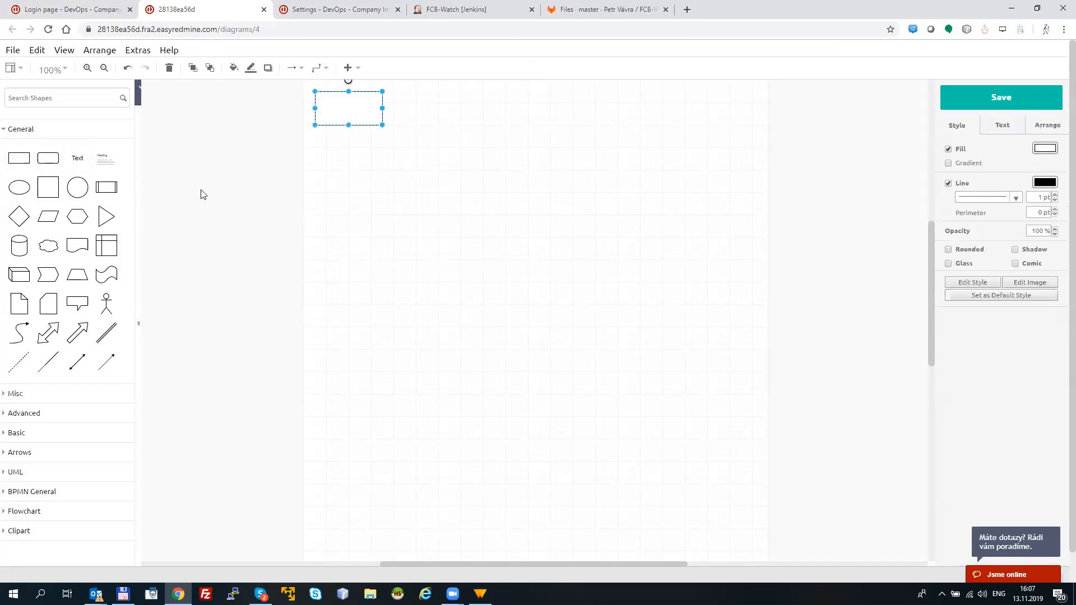
{"action": "left_click", "coordinate": [49, 158]}
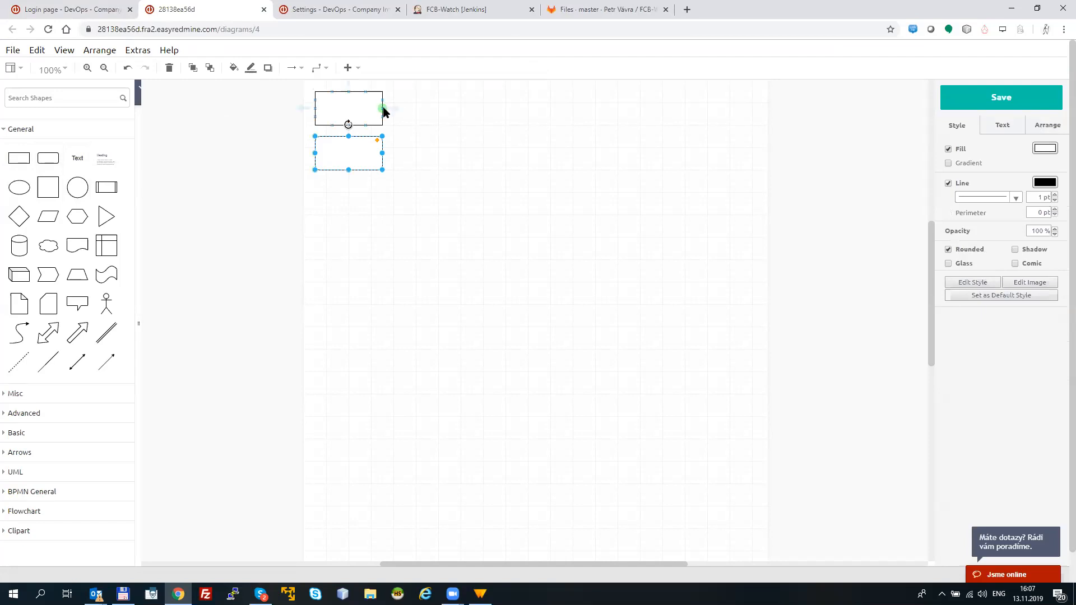
{"action": "left_click", "coordinate": [391, 108]}
{"action": "left_click", "coordinate": [504, 109]}
Step: Label the first two boxes in the row "Do somthing" and "Another task", and delete the rounded rectangle below them
{"action": "left_click", "coordinate": [361, 112]}
{"action": "double_click", "coordinate": [360, 111]}
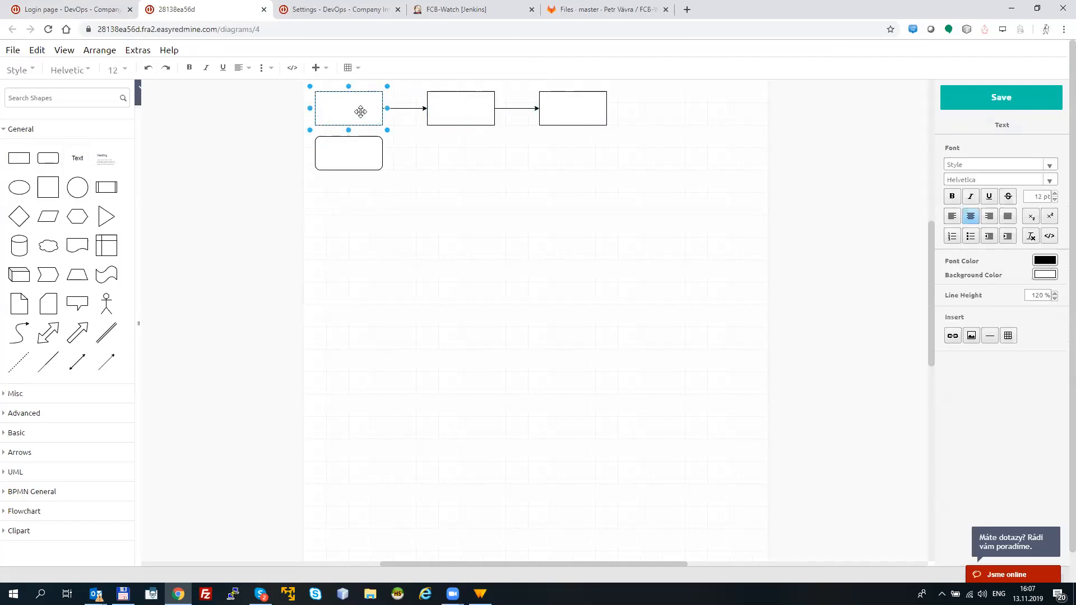
{"action": "type", "text": "Do somthing"}
{"action": "double_click", "coordinate": [446, 112]}
{"action": "type", "text": "Another task"}
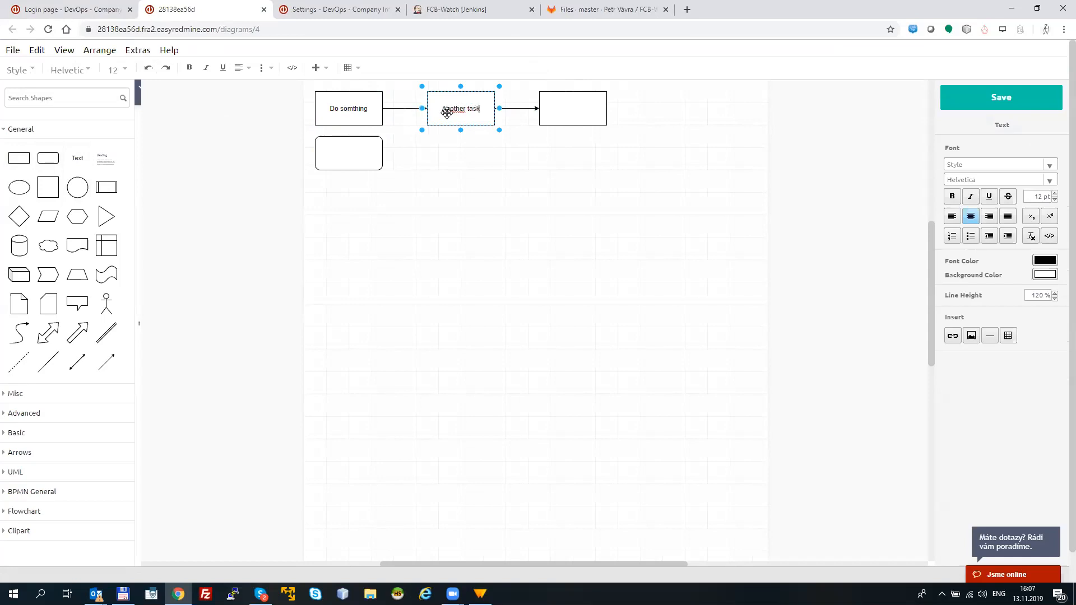
{"action": "left_click", "coordinate": [501, 200]}
{"action": "left_click_drag", "start_coordinate": [351, 163], "coordinate": [351, 164]}
{"action": "key", "text": "Delete"}
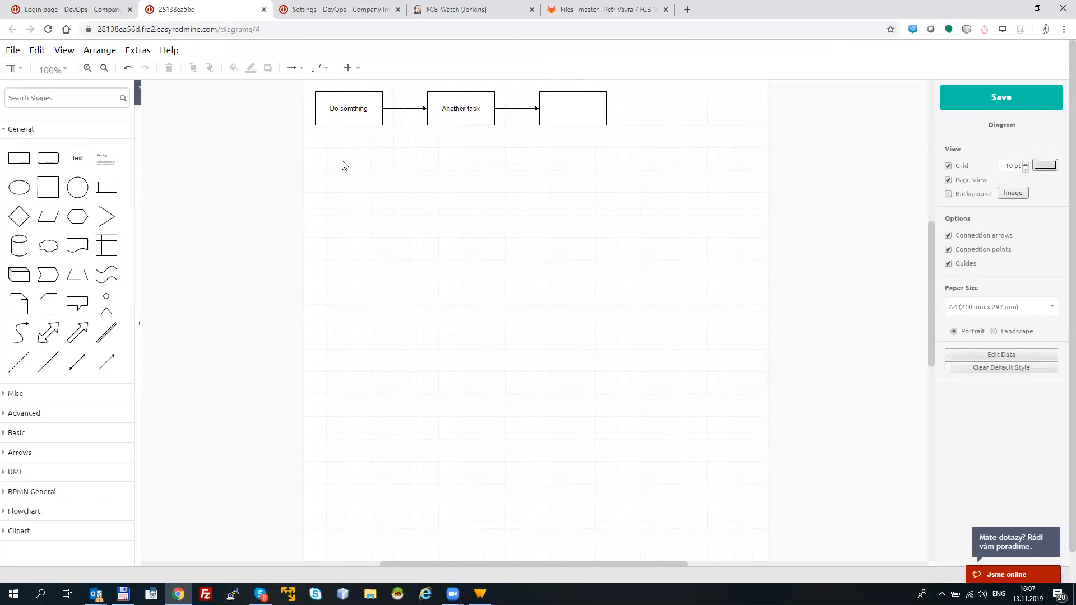
Step: Browse the UML and BPMN General shape libraries to examine the shapes they offer, and collapse them again
{"action": "left_click", "coordinate": [12, 129]}
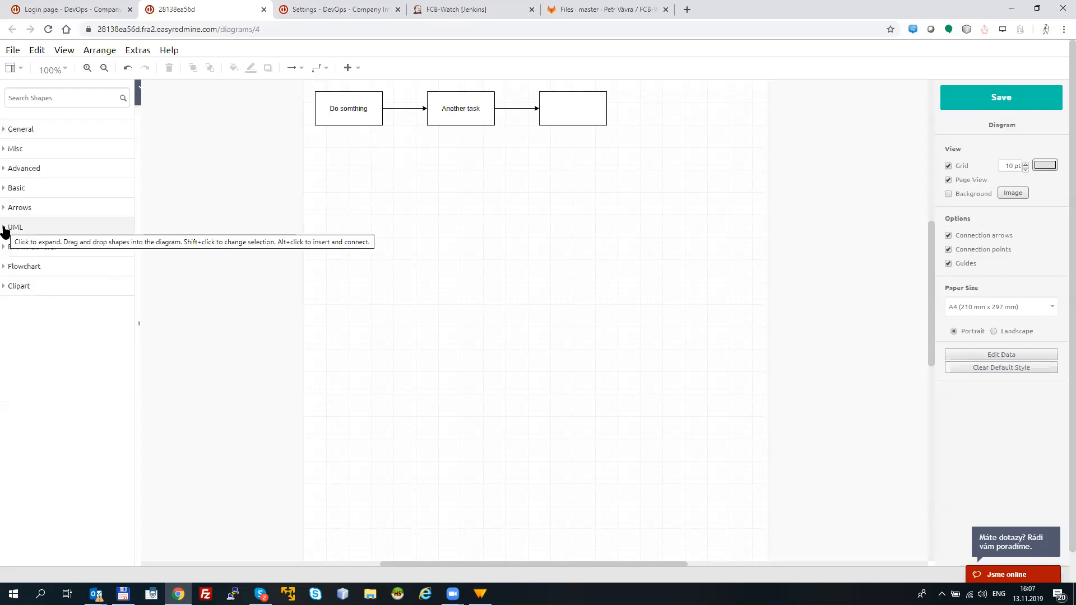
{"action": "left_click", "coordinate": [31, 227]}
{"action": "left_click_drag", "start_coordinate": [130, 326], "coordinate": [118, 484]}
{"action": "mouse_move", "coordinate": [70, 211]}
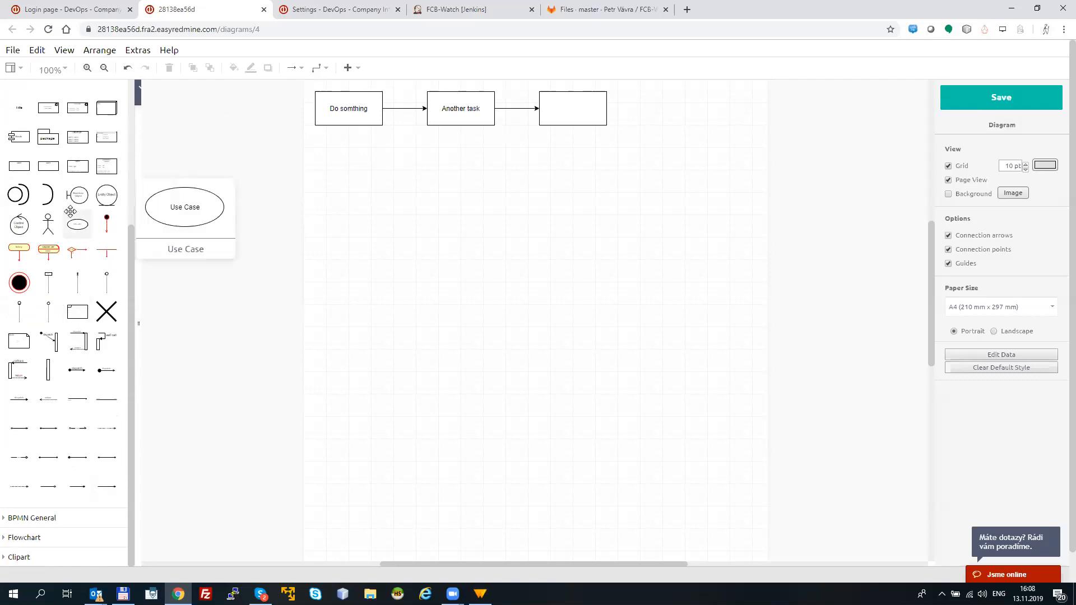
{"action": "left_click", "coordinate": [8, 519]}
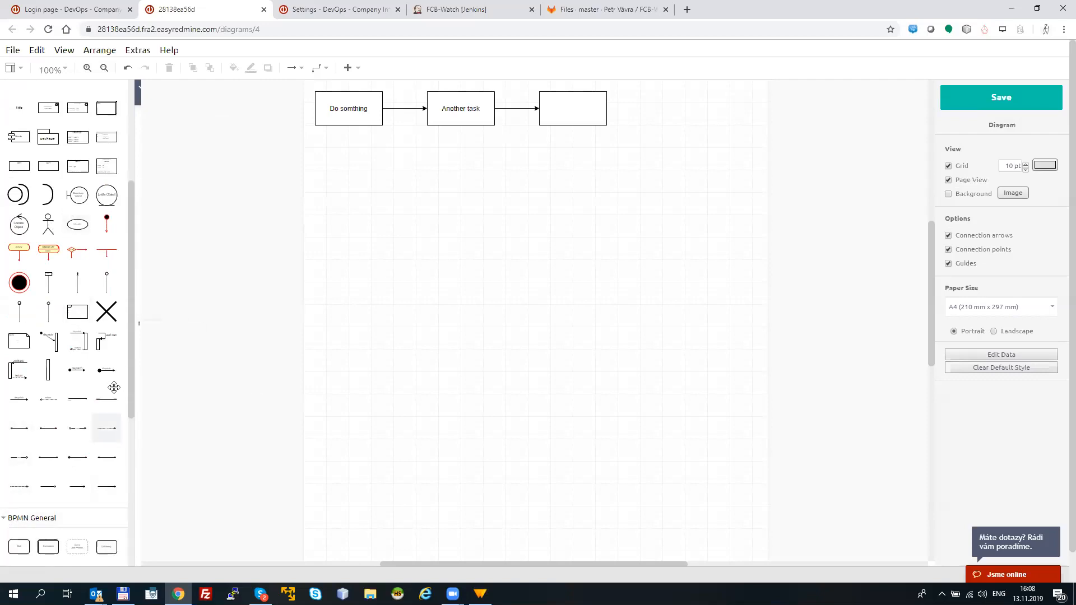
{"action": "left_click_drag", "start_coordinate": [128, 375], "coordinate": [131, 505]}
{"action": "mouse_move", "coordinate": [67, 386]}
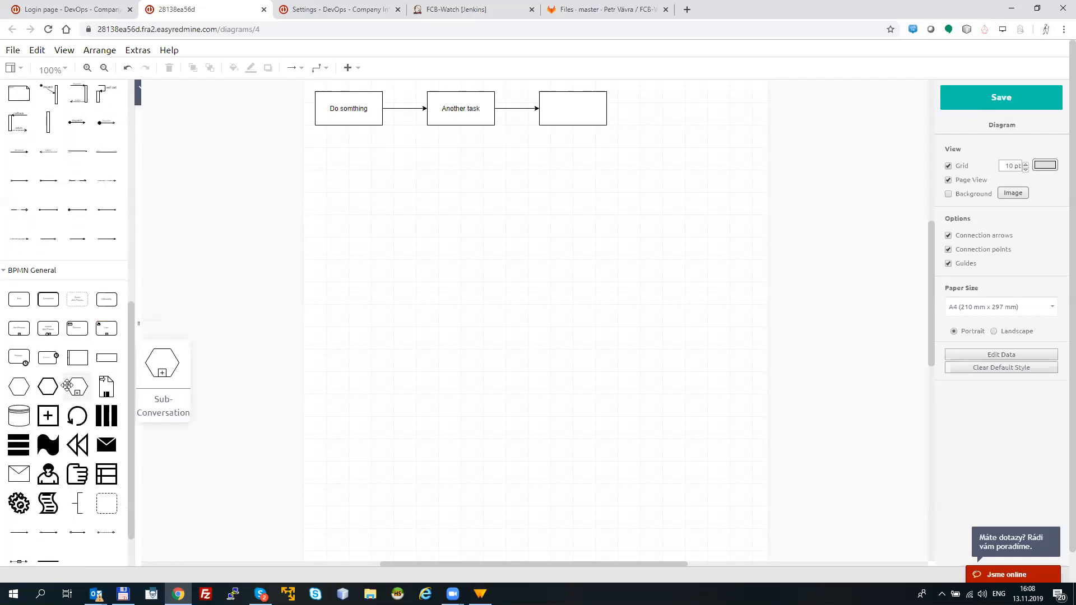
{"action": "mouse_move", "coordinate": [77, 327]}
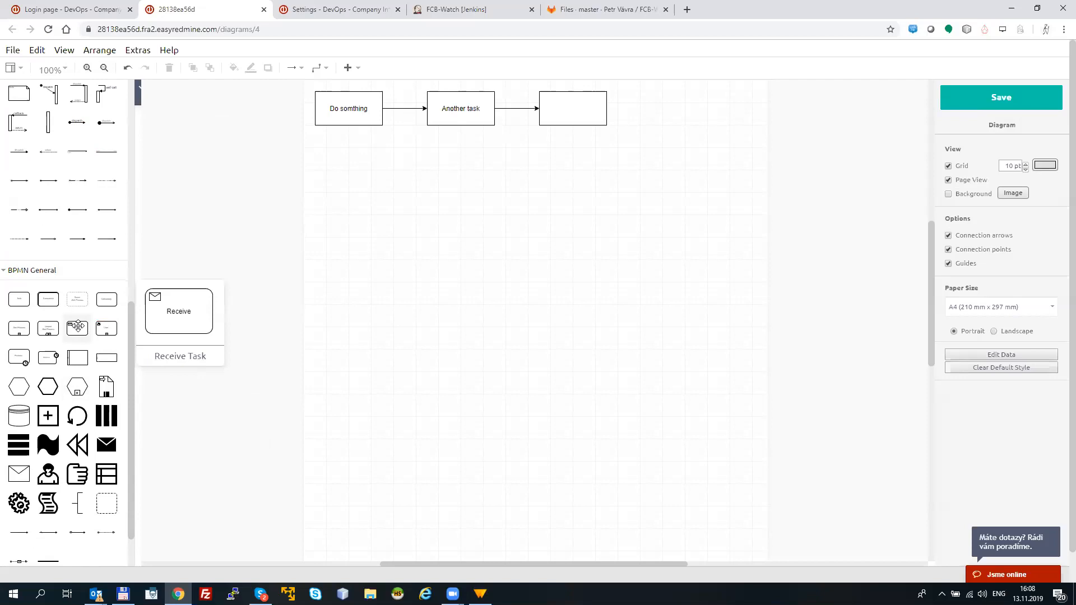
{"action": "left_click", "coordinate": [6, 274]}
{"action": "left_click_drag", "start_coordinate": [131, 240], "coordinate": [129, 125]}
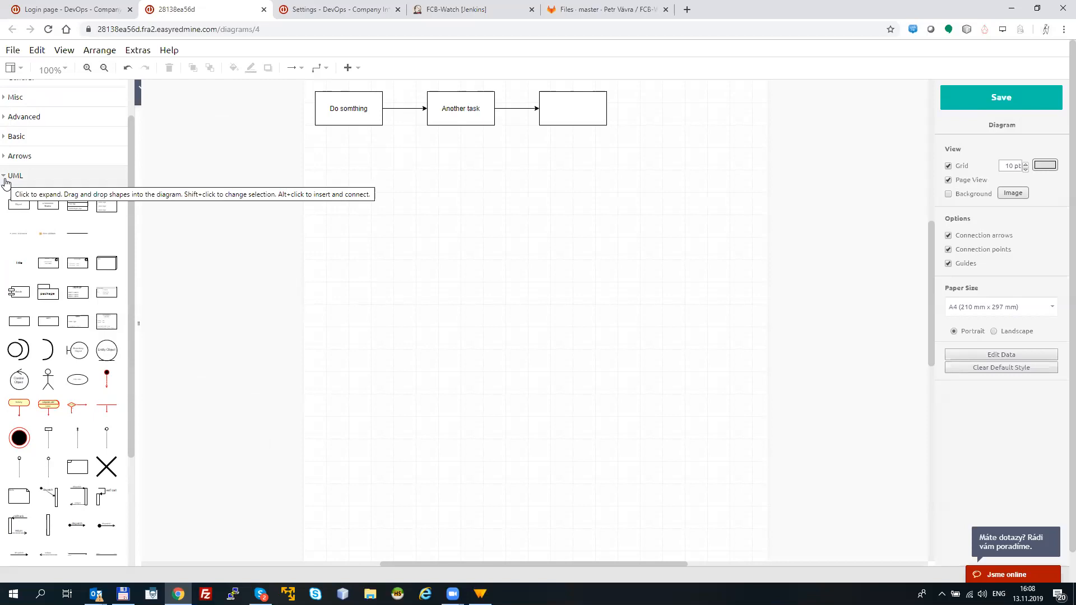
{"action": "left_click", "coordinate": [6, 178]}
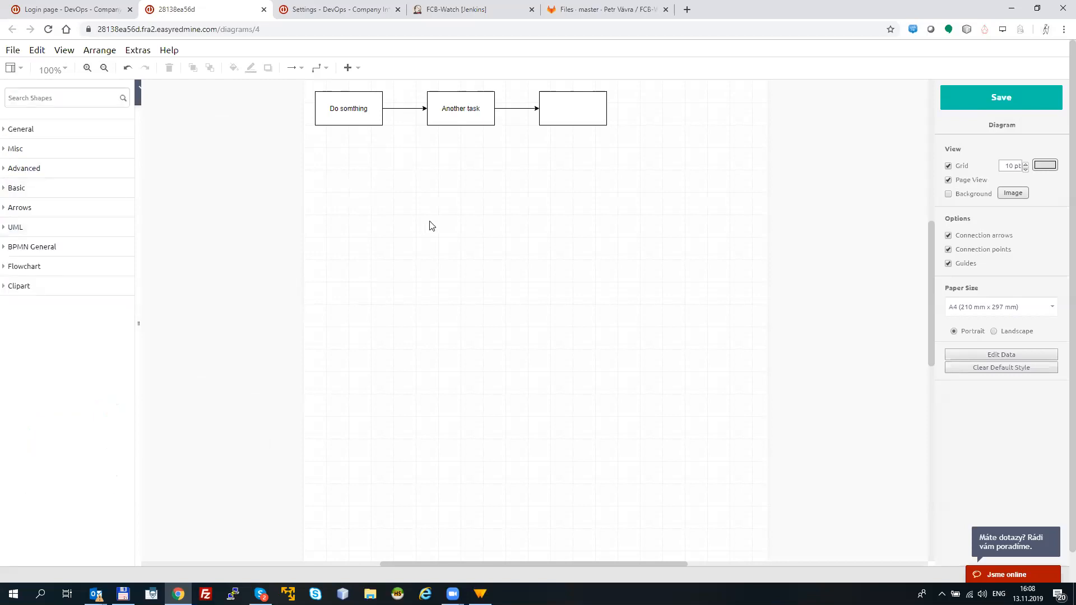
Step: Save the new architecture diagram and submit the Login page task's comment that includes it
{"action": "left_click", "coordinate": [988, 107]}
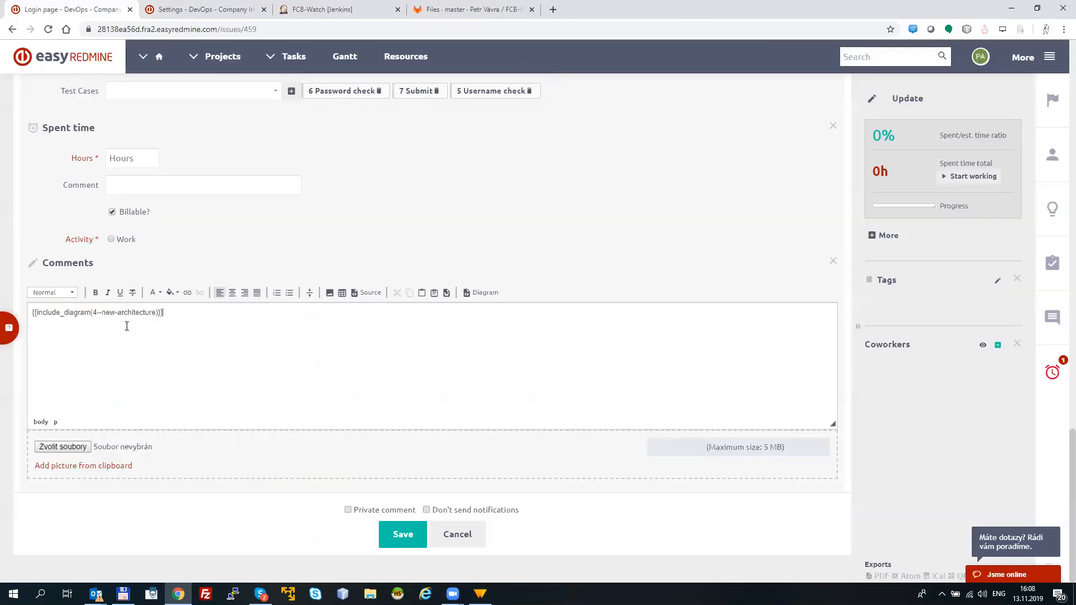
{"action": "key", "text": "ctrl+a"}
{"action": "left_click", "coordinate": [403, 533]}
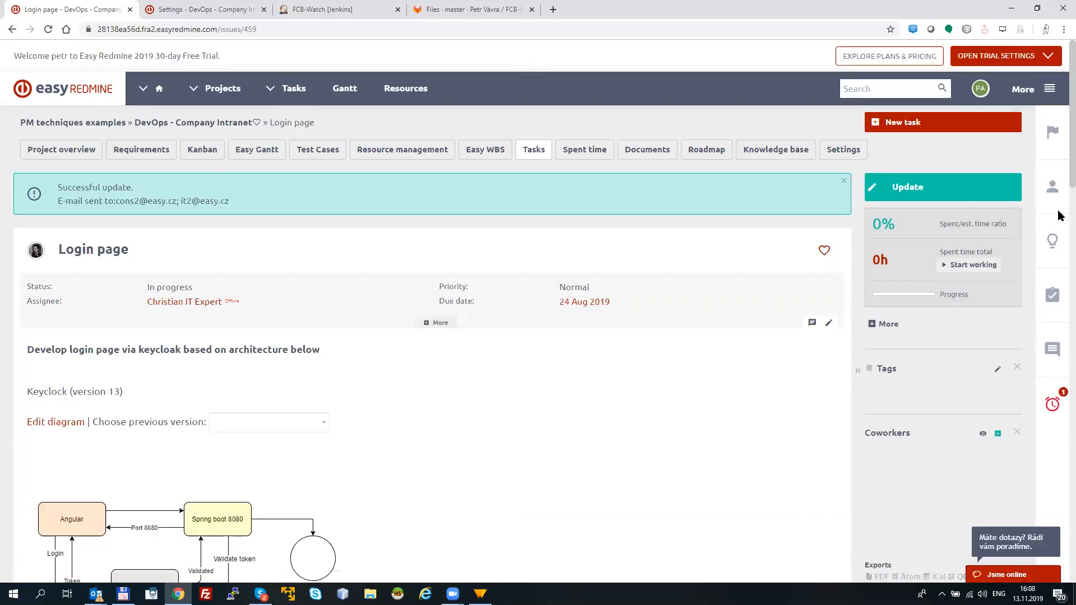
Step: Review the Login page task's diagrams, linked requirement and test cases, and return to the DevOps - Company Intranet project overview
{"action": "left_click_drag", "start_coordinate": [1058, 215], "coordinate": [1060, 468]}
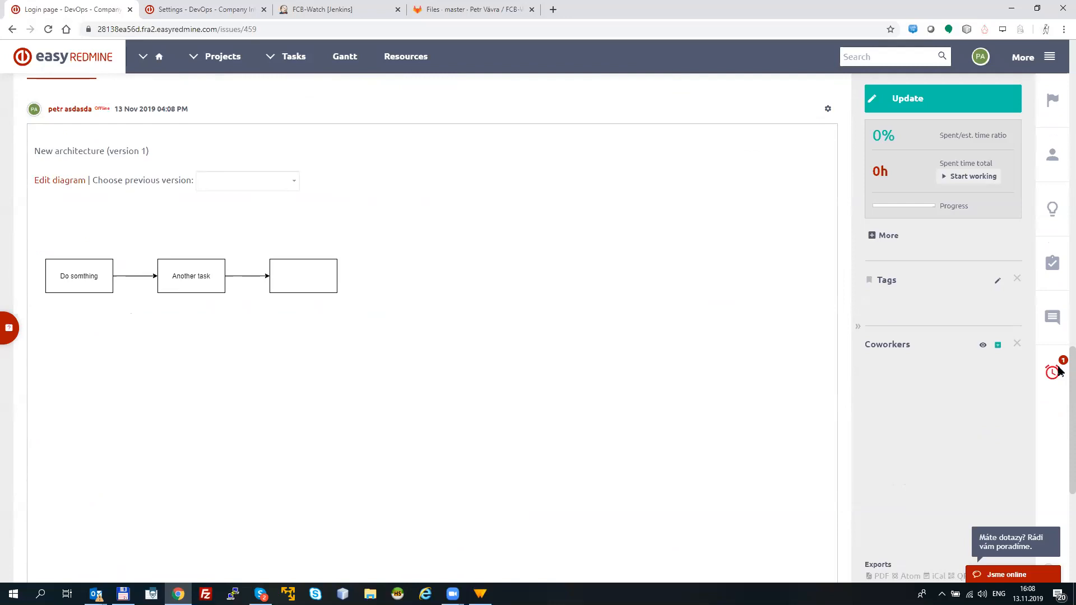
{"action": "scroll", "coordinate": [1060, 371], "scroll_direction": "up", "scroll_amount": 15}
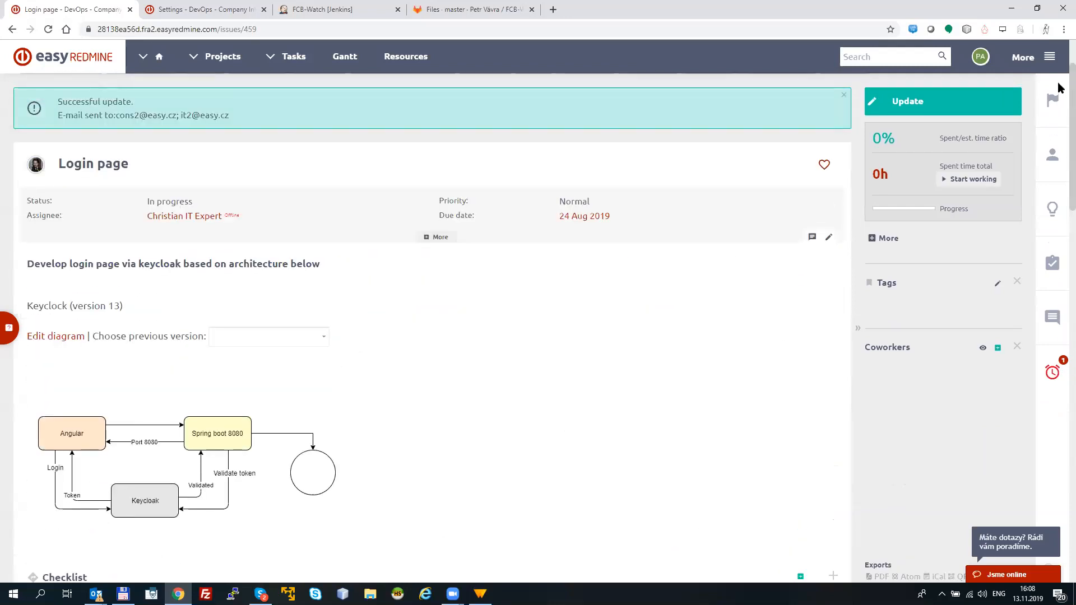
{"action": "left_click", "coordinate": [844, 97]}
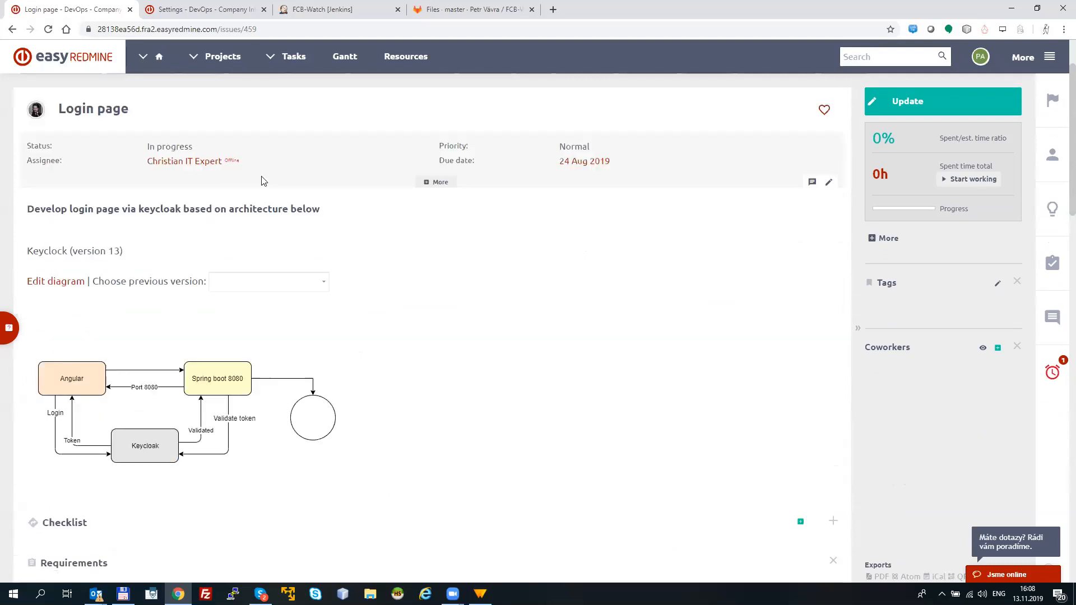
{"action": "scroll", "coordinate": [694, 154], "scroll_direction": "up", "scroll_amount": 2}
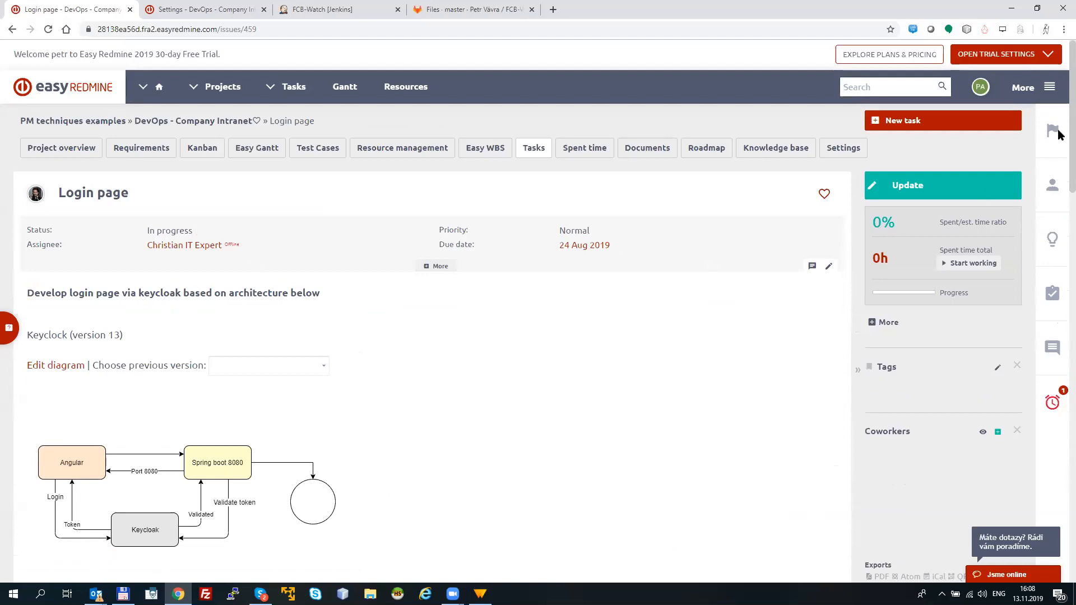
{"action": "scroll", "coordinate": [1058, 134], "scroll_direction": "down", "scroll_amount": 5}
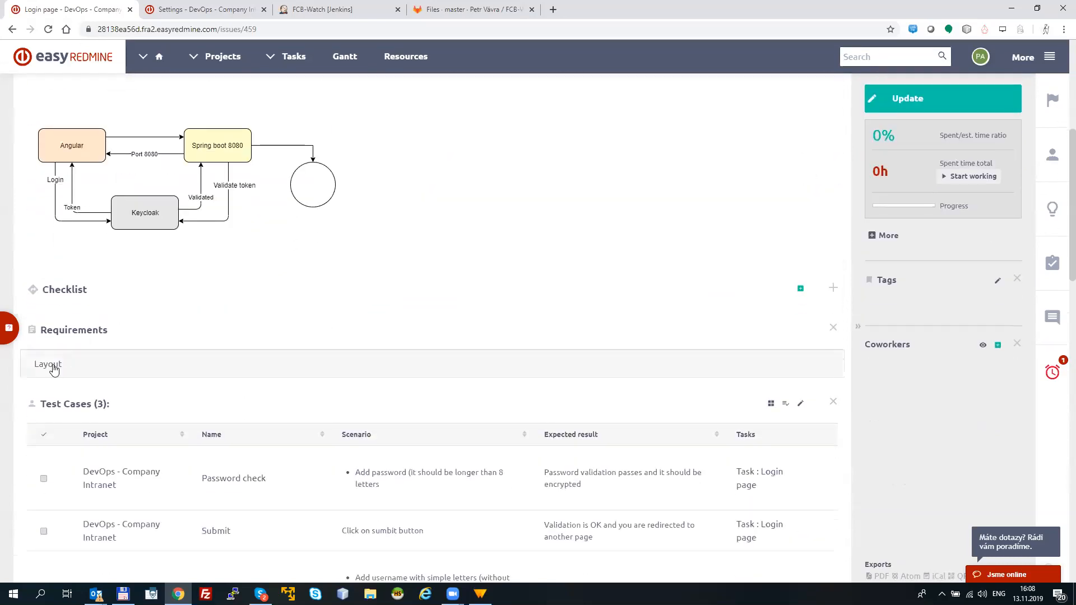
{"action": "left_click", "coordinate": [49, 370]}
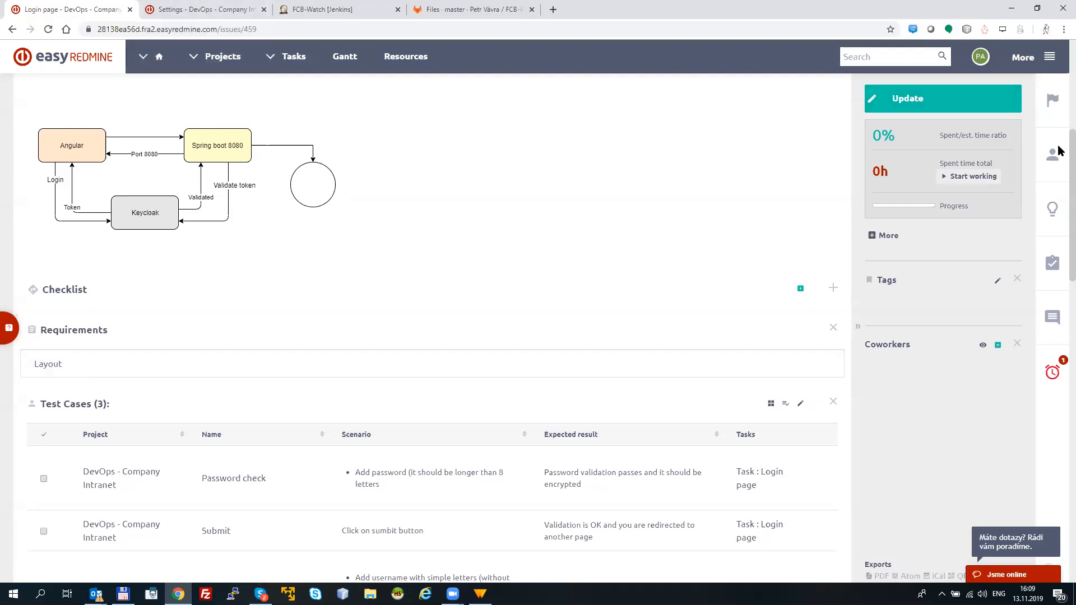
{"action": "scroll", "coordinate": [617, 87], "scroll_direction": "up", "scroll_amount": 6}
{"action": "left_click", "coordinate": [82, 145]}
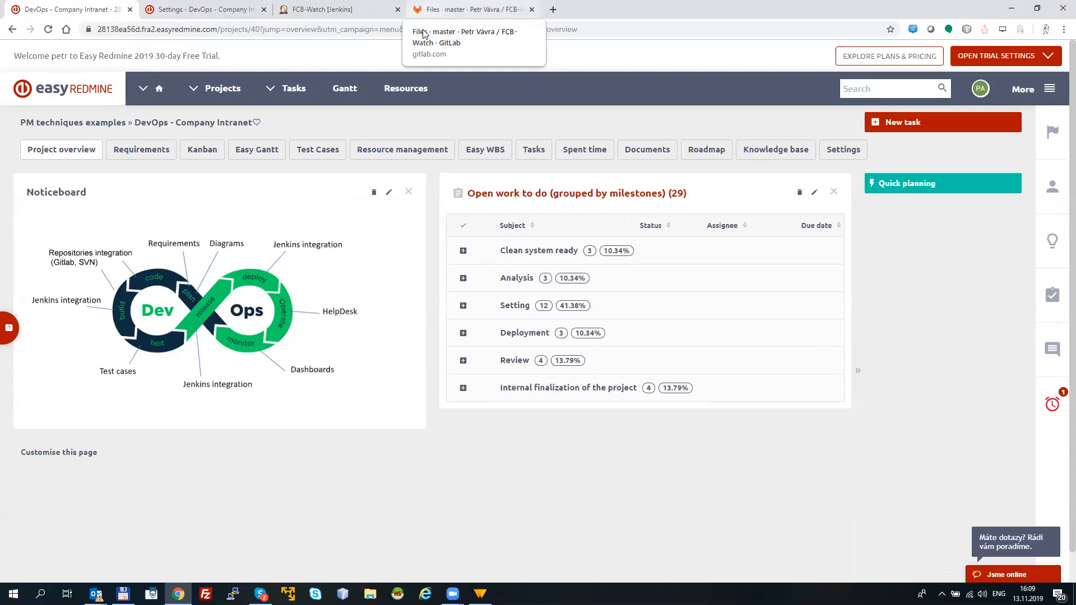
Step: Switch to GitLab, open Login_page.html of the FCB-Watch repository for editing and insert "nnn" into the footer text on line 17
{"action": "left_click", "coordinate": [426, 10]}
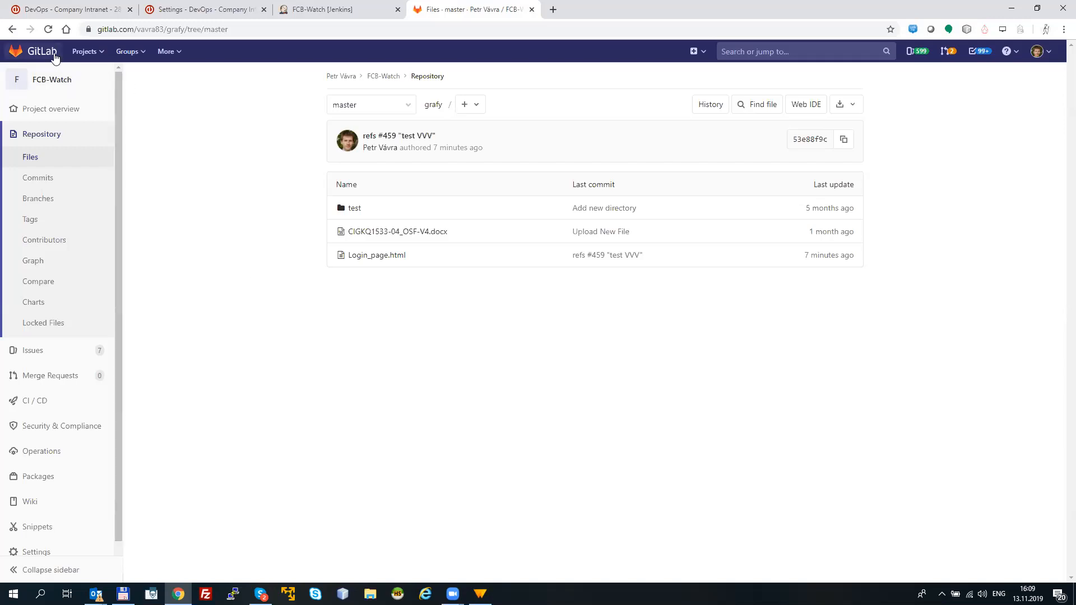
{"action": "left_click", "coordinate": [370, 256]}
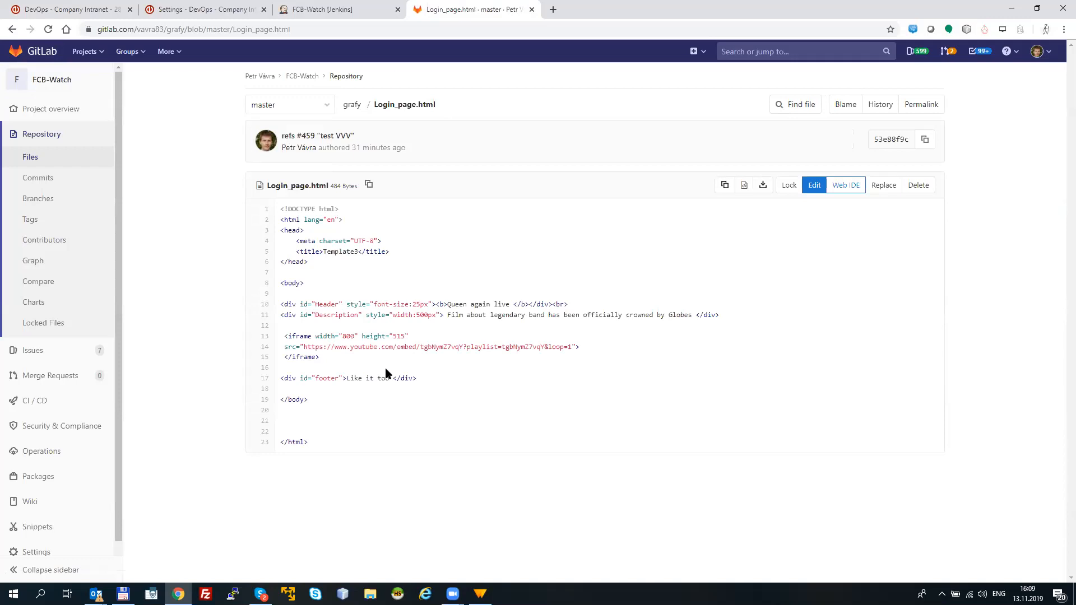
{"action": "left_click", "coordinate": [815, 185]}
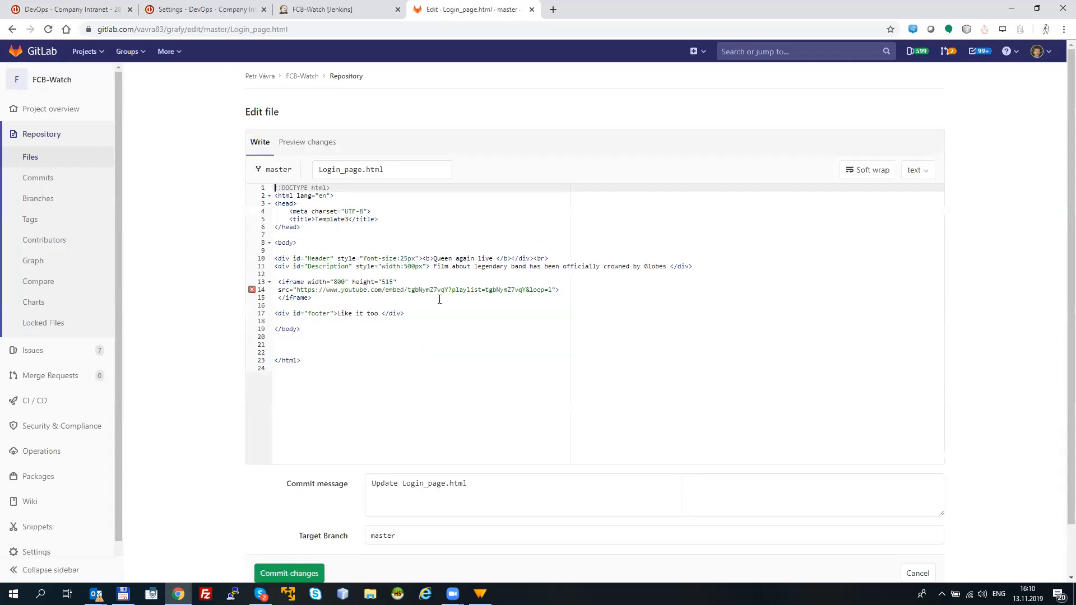
{"action": "left_click", "coordinate": [377, 315]}
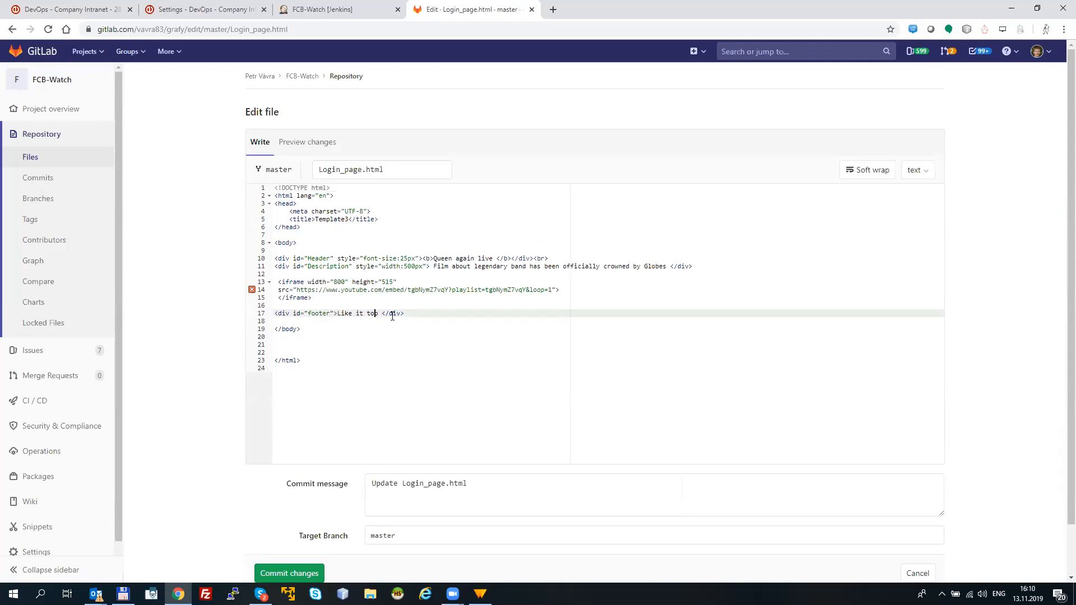
{"action": "type", "text": "nnn"}
Step: Switch back to Easy Redmine and start a new repository in the DevOps - Company Intranet project's repository settings
{"action": "left_click", "coordinate": [161, 14]}
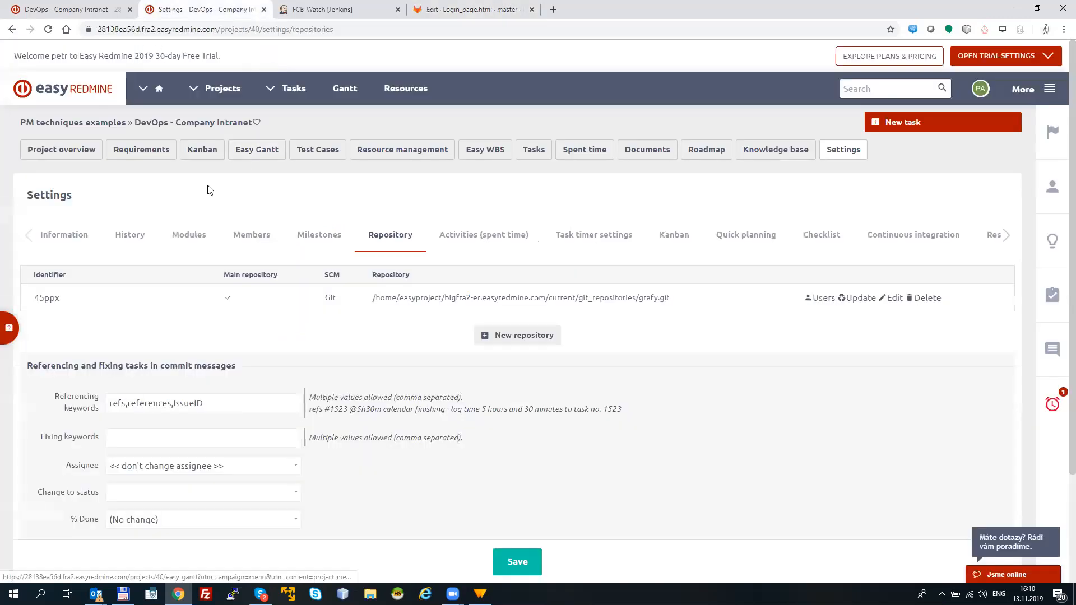
{"action": "left_click", "coordinate": [844, 153]}
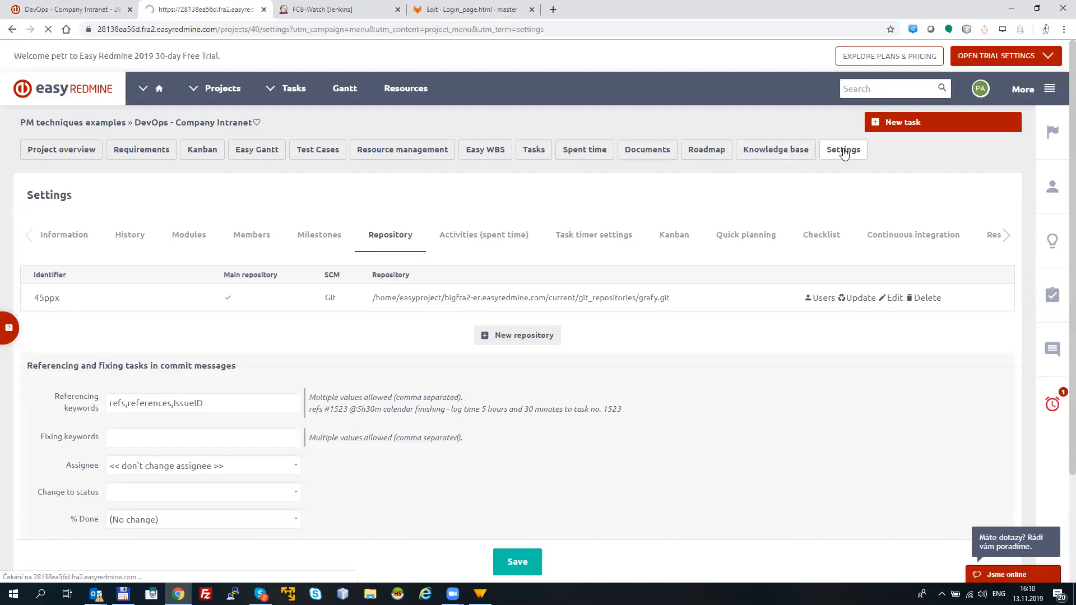
{"action": "left_click", "coordinate": [401, 237]}
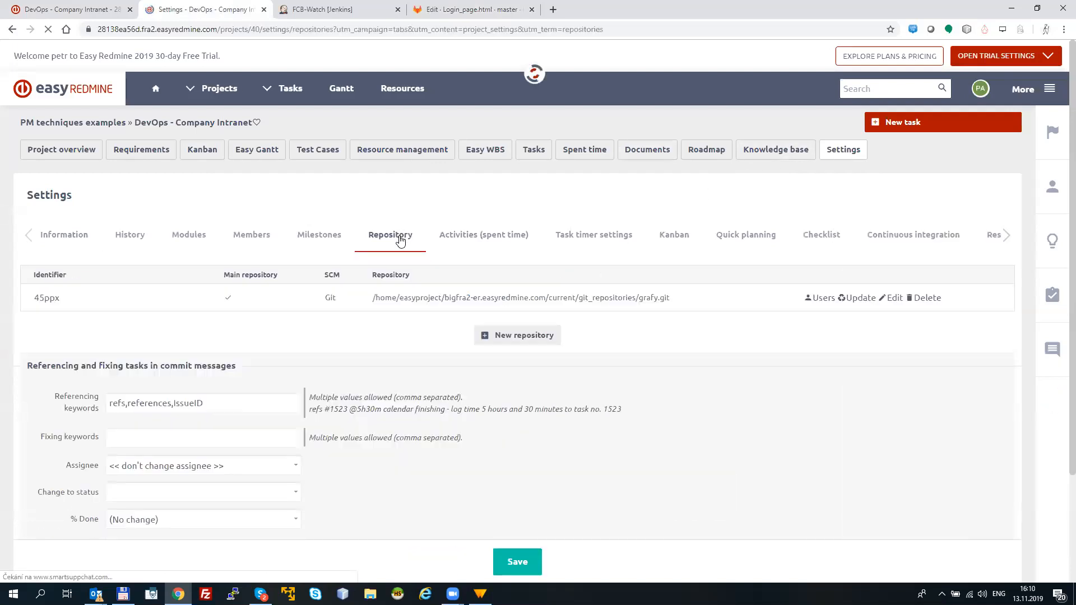
{"action": "left_click", "coordinate": [521, 336]}
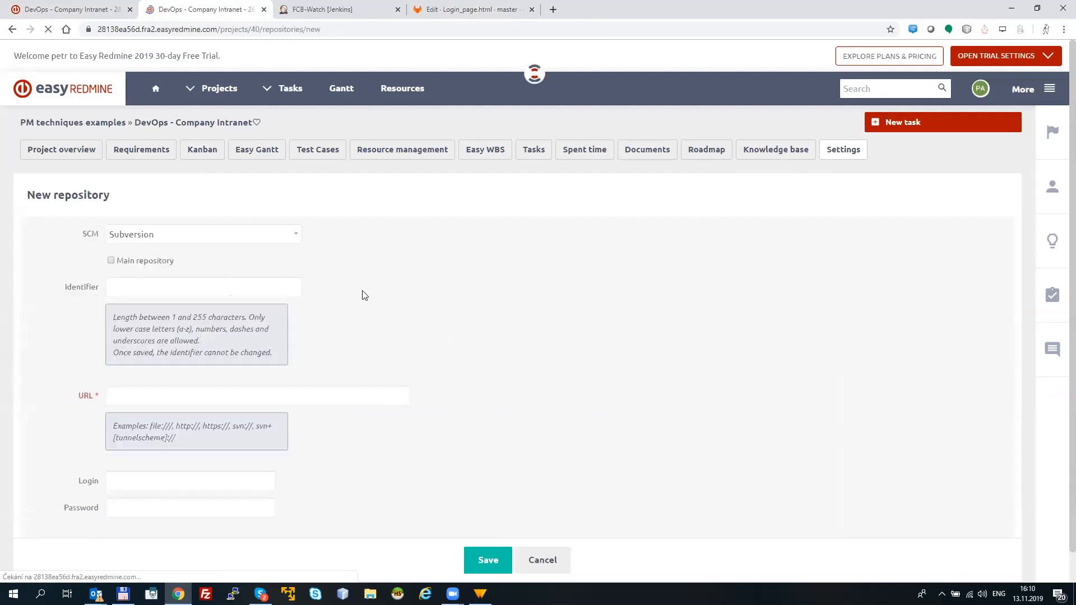
Step: Set the new repository's SCM to Git and its URL to the suggested gitlab.com address of grafy.git
{"action": "left_click", "coordinate": [175, 238]}
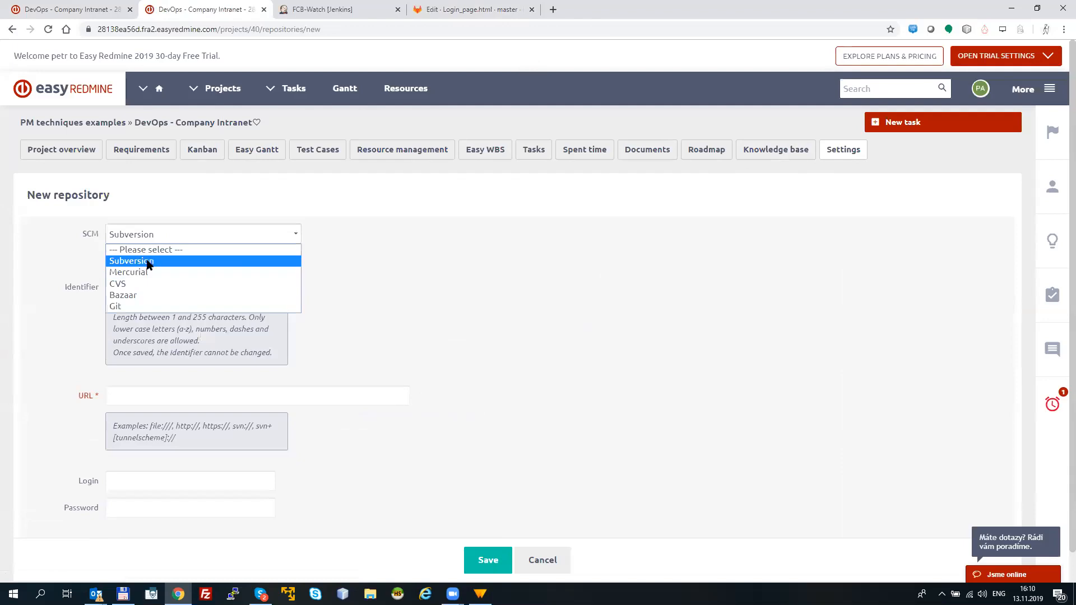
{"action": "left_click", "coordinate": [132, 310]}
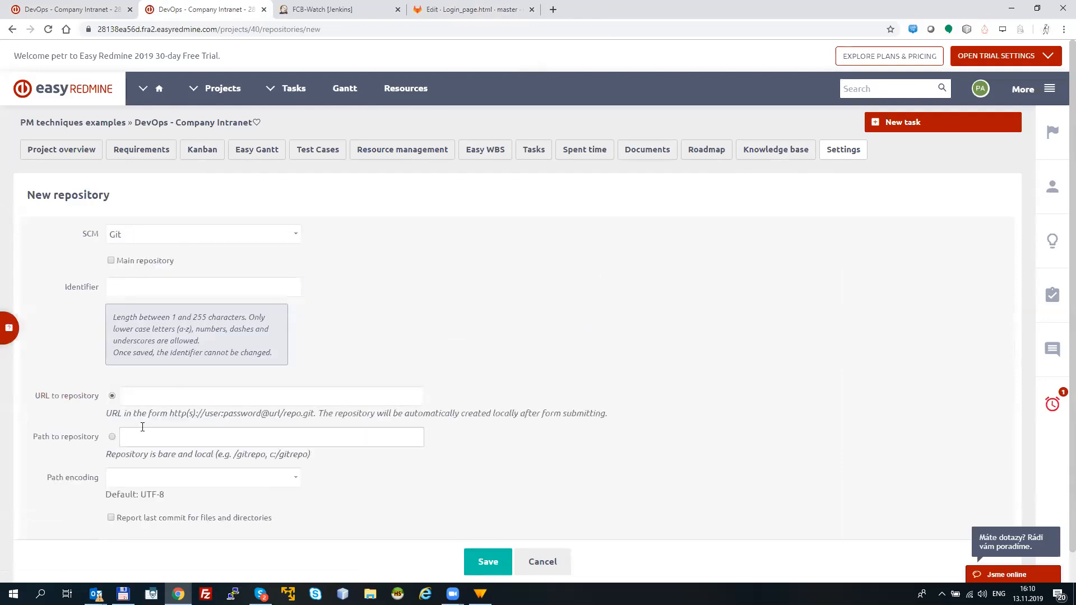
{"action": "left_click", "coordinate": [177, 396]}
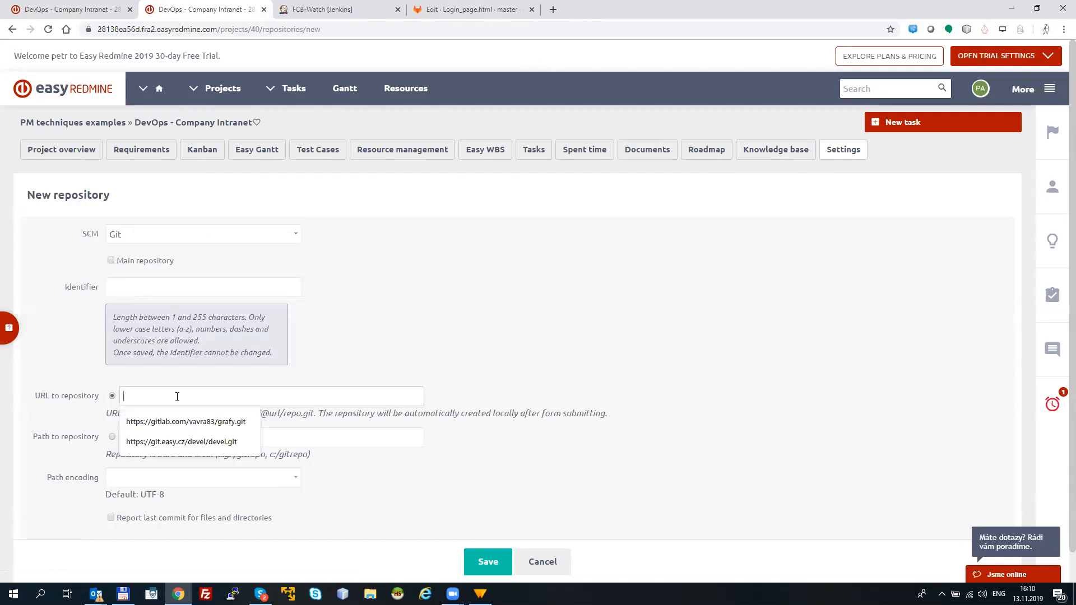
{"action": "left_click", "coordinate": [177, 422]}
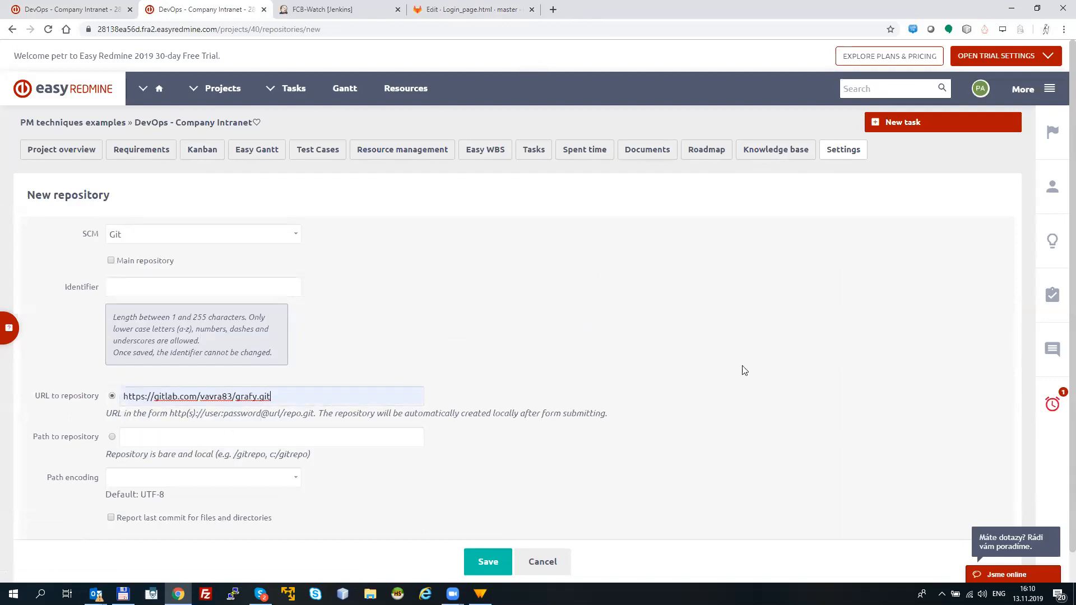
{"action": "scroll", "coordinate": [1059, 359], "scroll_direction": "down", "scroll_amount": 1}
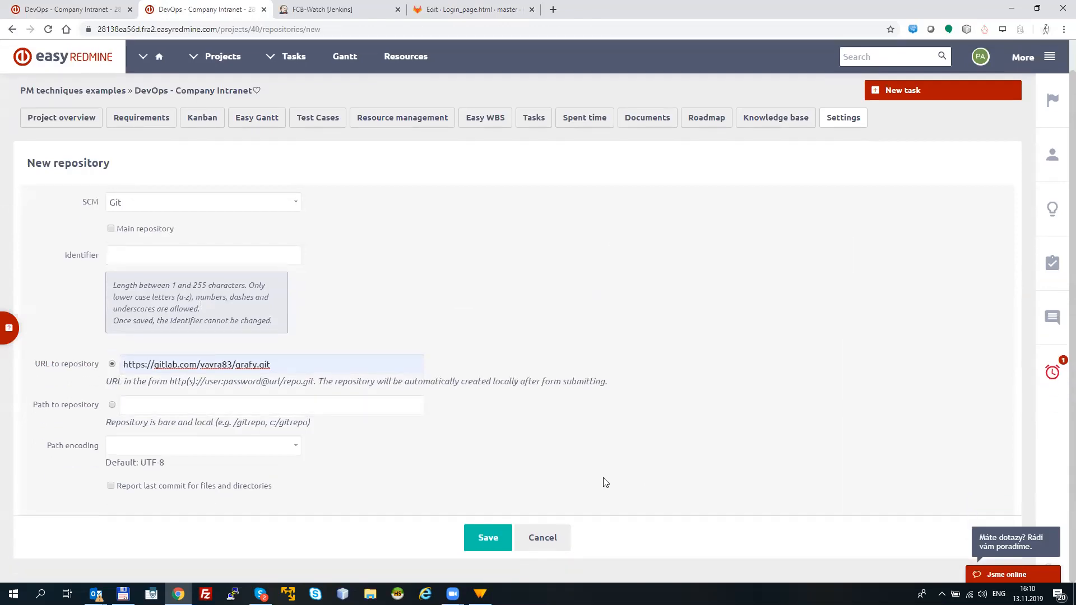
Step: Leave the new repository form unsaved and review the commit-message referencing keywords, time-logging syntax and status choices in the repository settings
{"action": "left_click", "coordinate": [12, 30]}
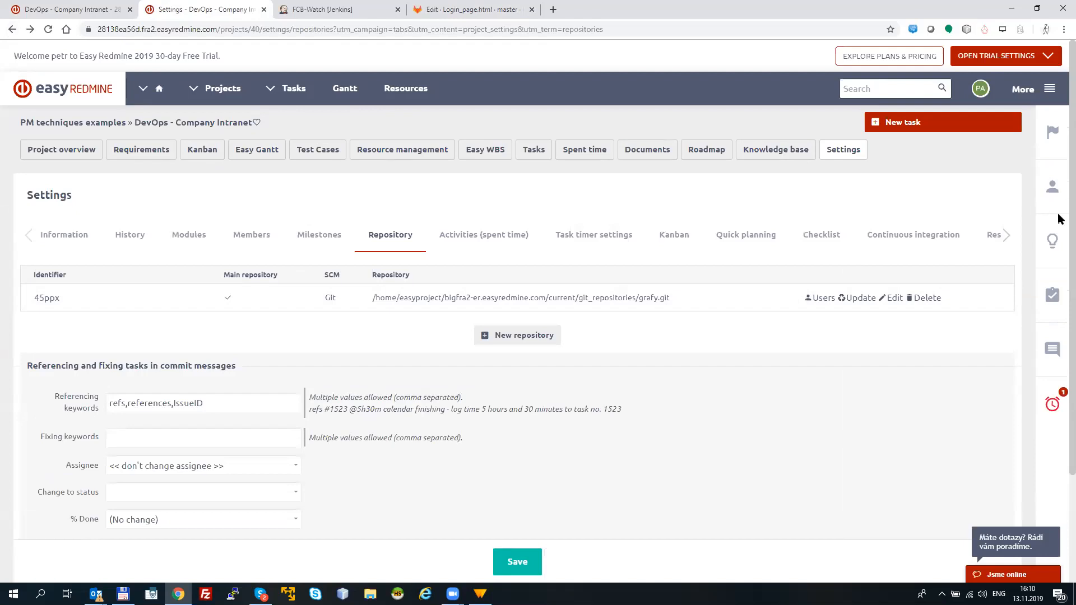
{"action": "scroll", "coordinate": [204, 308], "scroll_direction": "down", "scroll_amount": 2}
{"action": "left_click", "coordinate": [146, 325]}
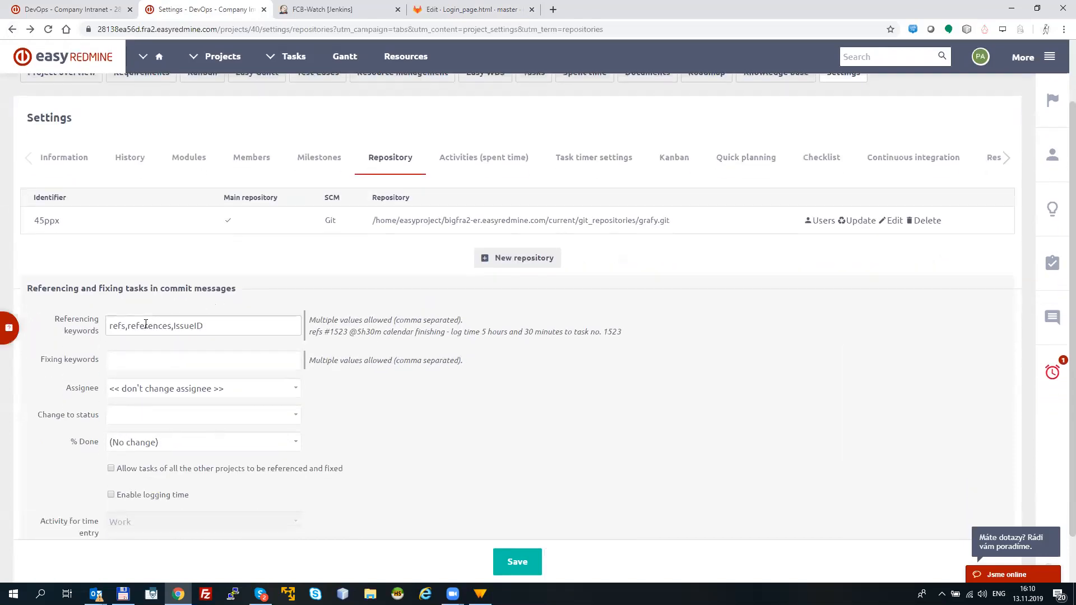
{"action": "left_click", "coordinate": [112, 326]}
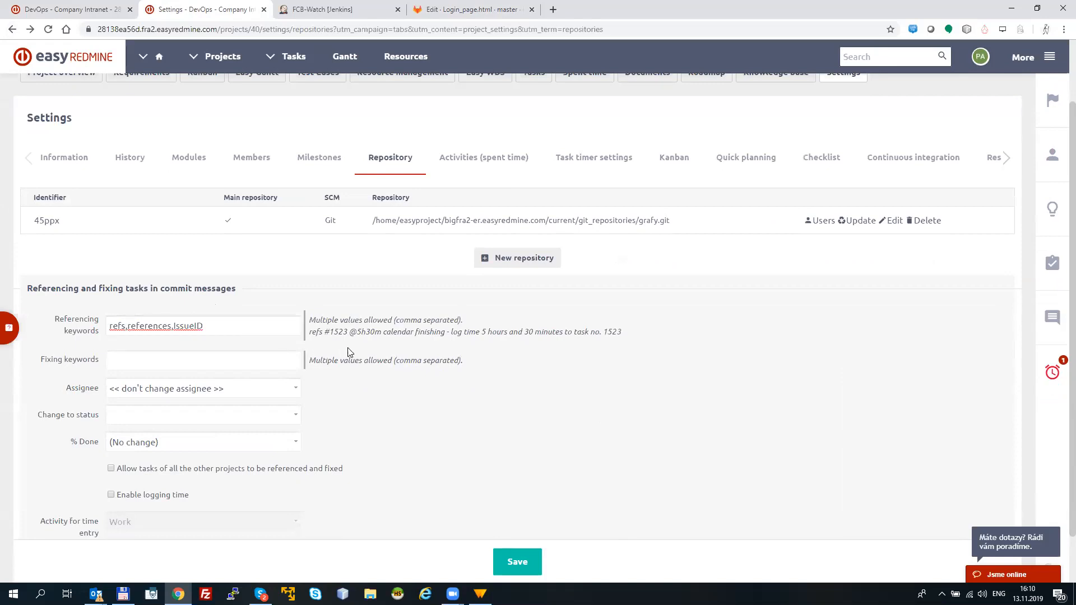
{"action": "left_click_drag", "start_coordinate": [349, 332], "coordinate": [385, 330]}
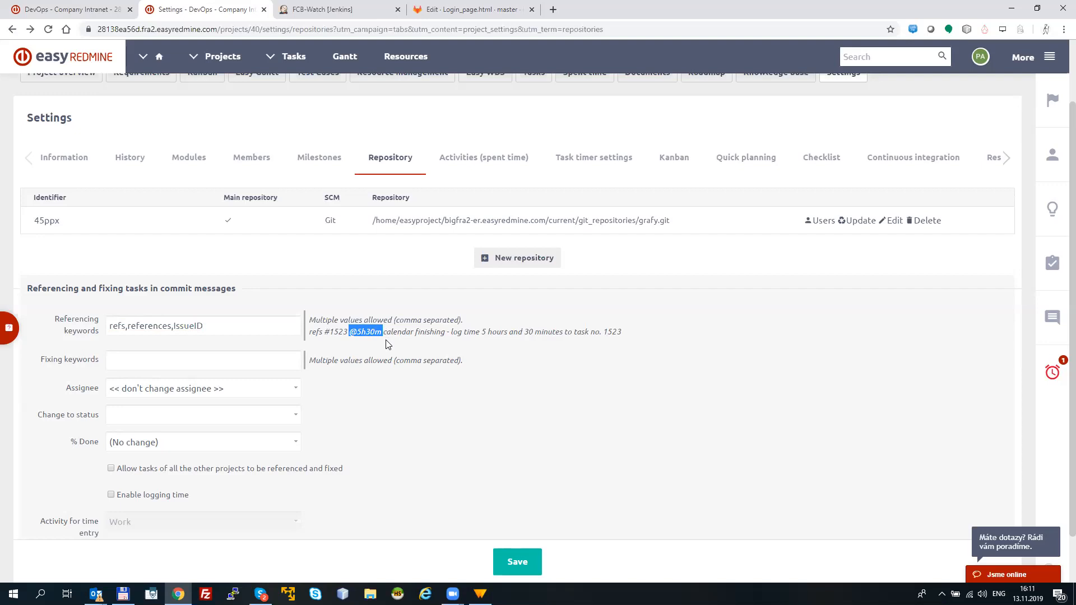
{"action": "left_click", "coordinate": [157, 415]}
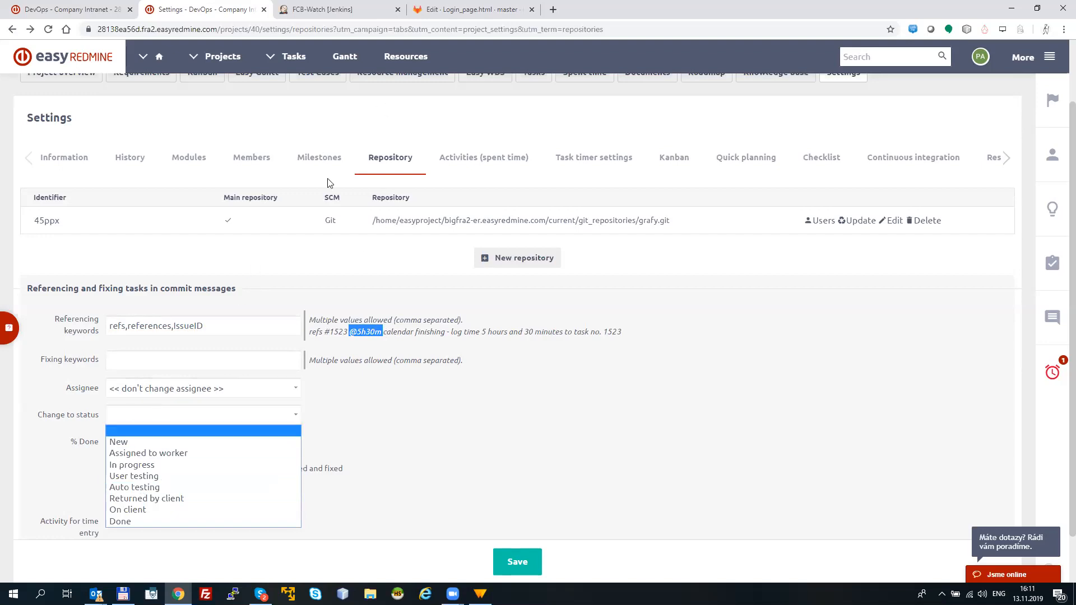
Step: Switch to GitLab and replace the commit message for Login_page.html with "refs #"
{"action": "left_click", "coordinate": [455, 9]}
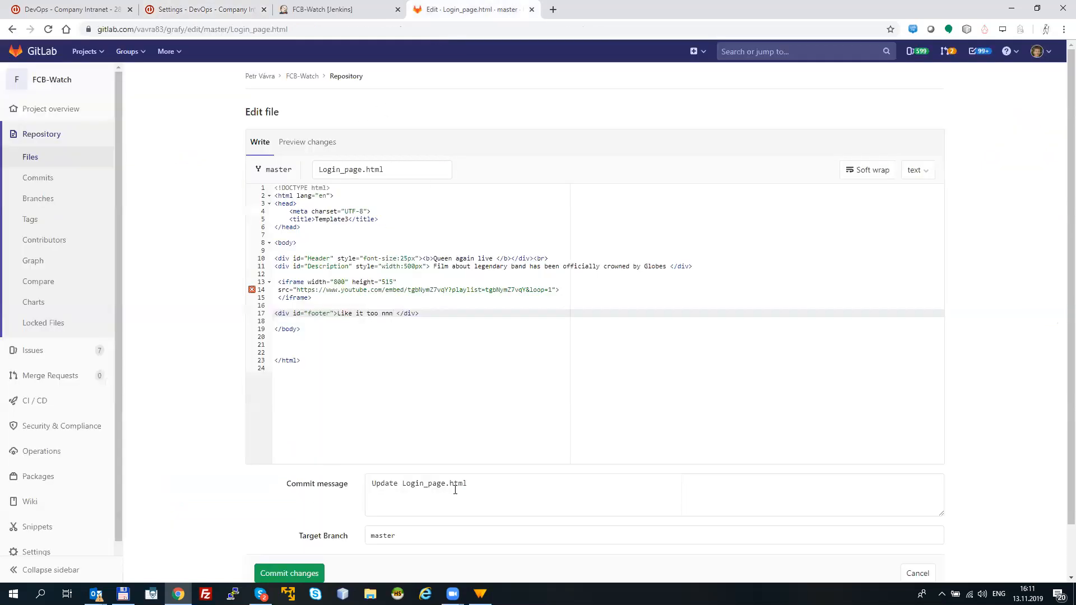
{"action": "left_click_drag", "start_coordinate": [478, 491], "coordinate": [367, 480]}
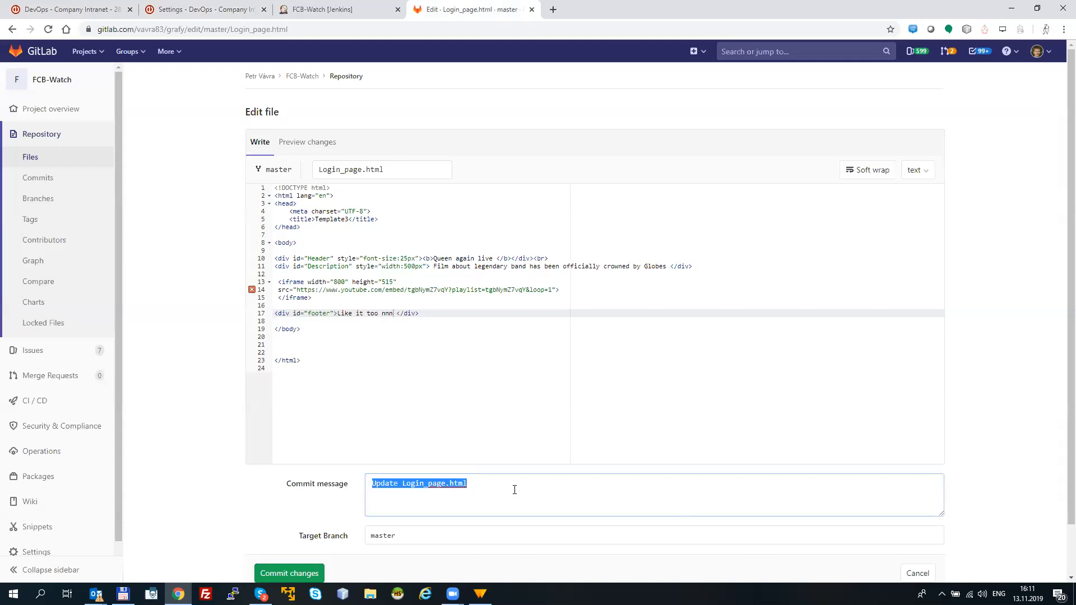
{"action": "type", "text": "#"}
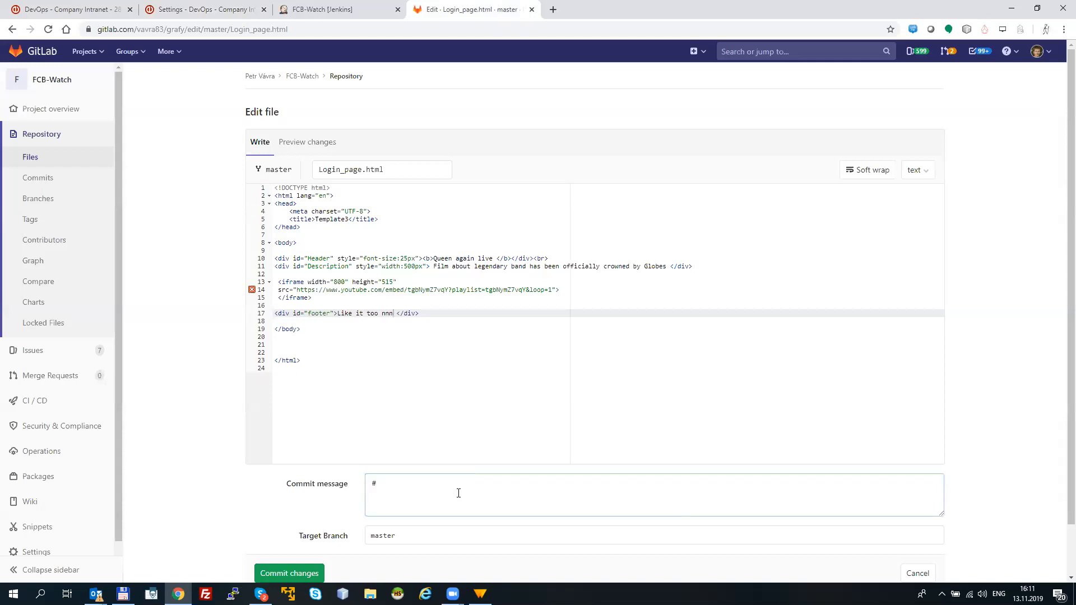
{"action": "type", "text": "refs"}
{"action": "key", "text": "BackSpace"}
{"action": "key", "text": "BackSpace"}
{"action": "key", "text": "BackSpace"}
{"action": "key", "text": "BackSpace"}
{"action": "key", "text": "BackSpace"}
{"action": "type", "text": "r"}
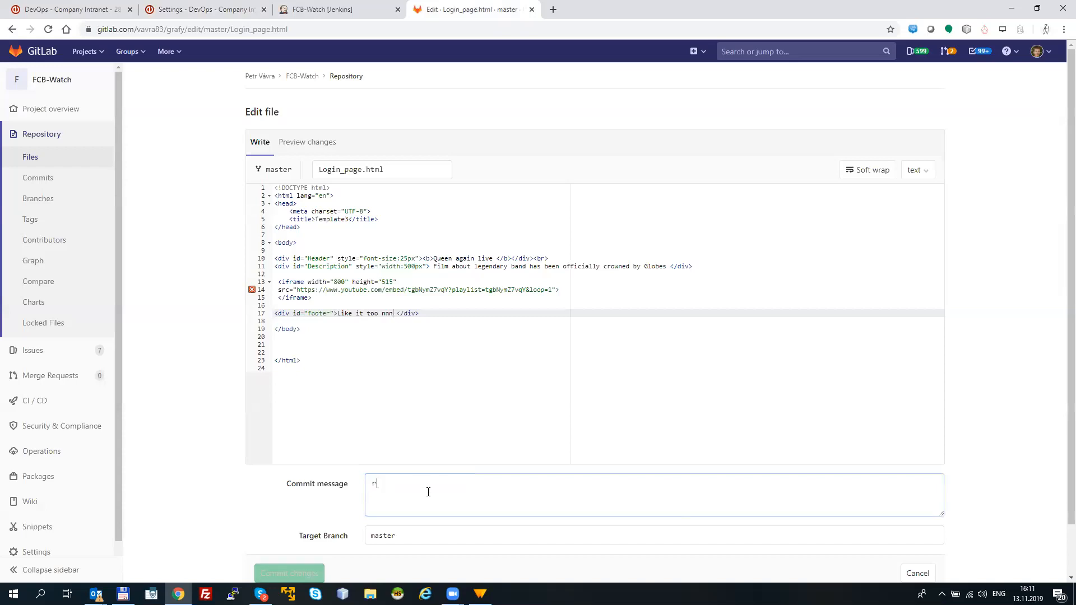
{"action": "type", "text": "efs #"}
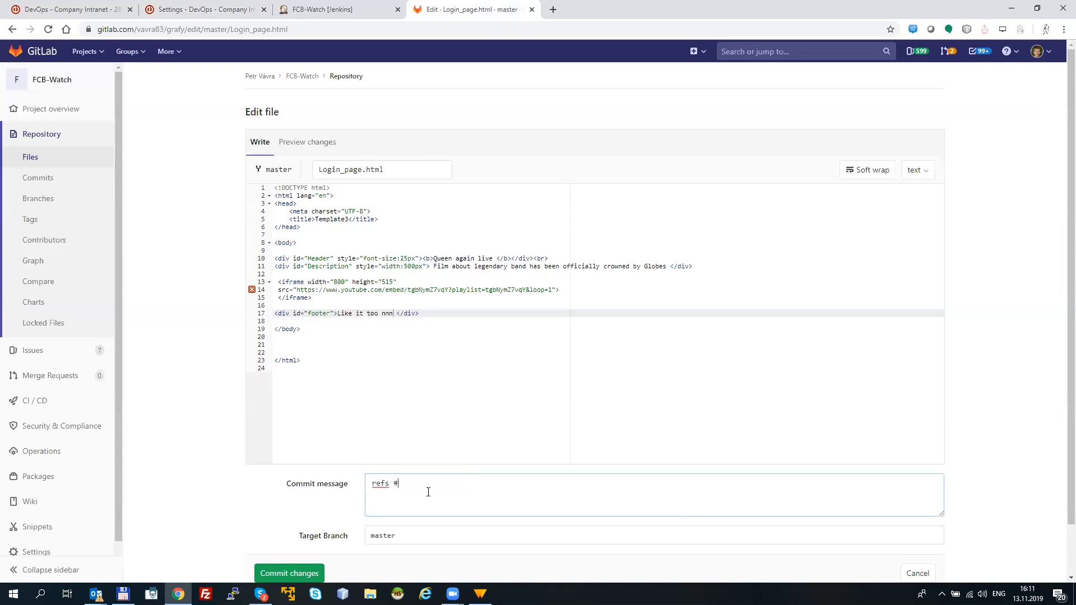
Step: Switch back to Easy Redmine, open the Login page task from the project's requirements and highlight the task ID in its URL
{"action": "left_click", "coordinate": [223, 18]}
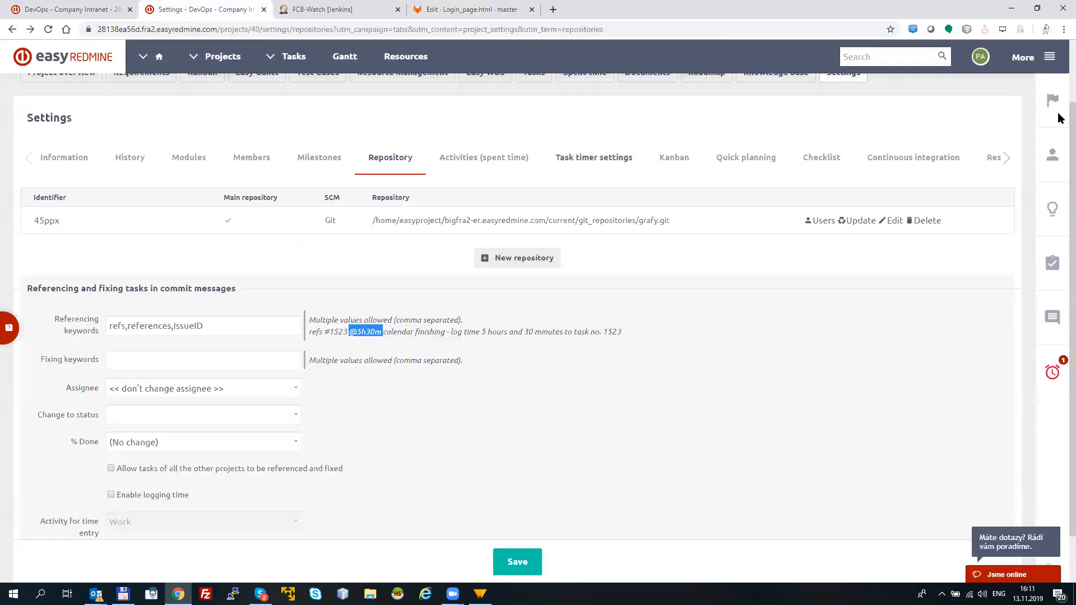
{"action": "scroll", "coordinate": [228, 271], "scroll_direction": "up", "scroll_amount": 1}
{"action": "key", "text": "ctrl+shift+Tab"}
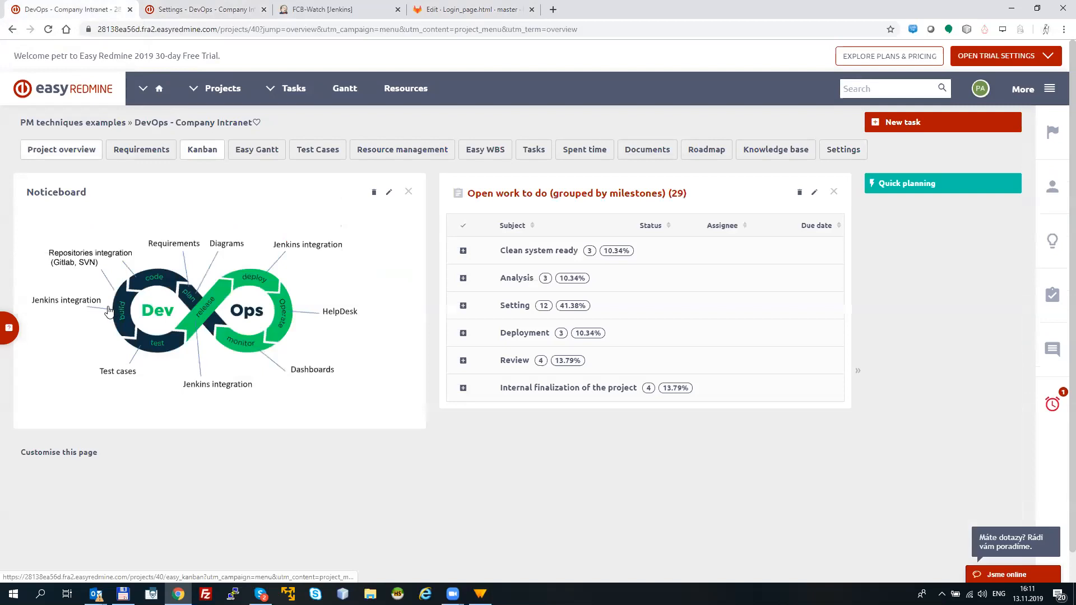
{"action": "left_click", "coordinate": [141, 149]}
{"action": "left_click", "coordinate": [859, 319]}
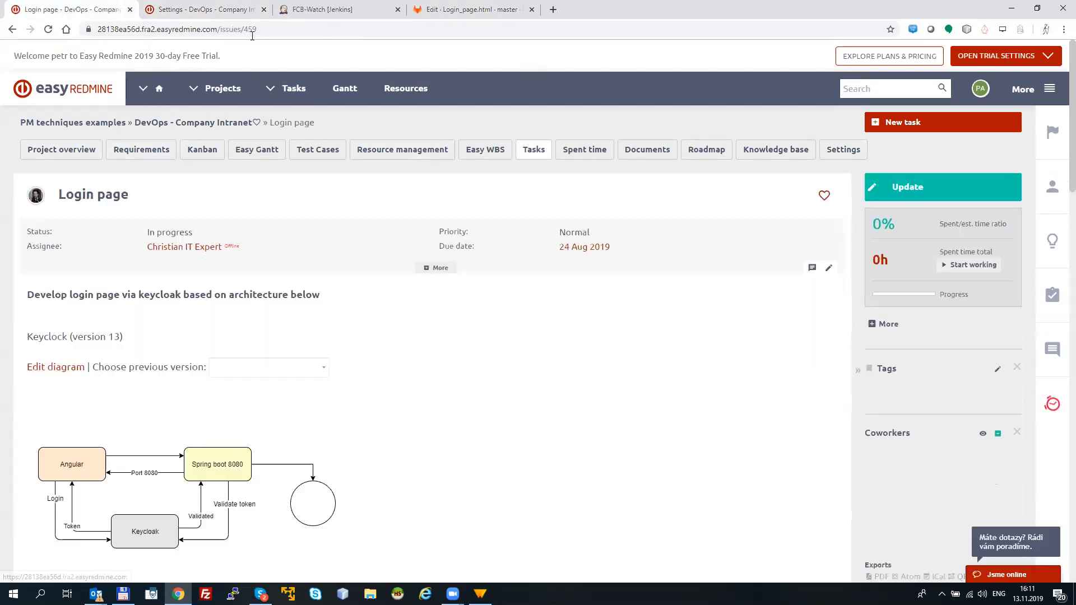
{"action": "left_click", "coordinate": [263, 32]}
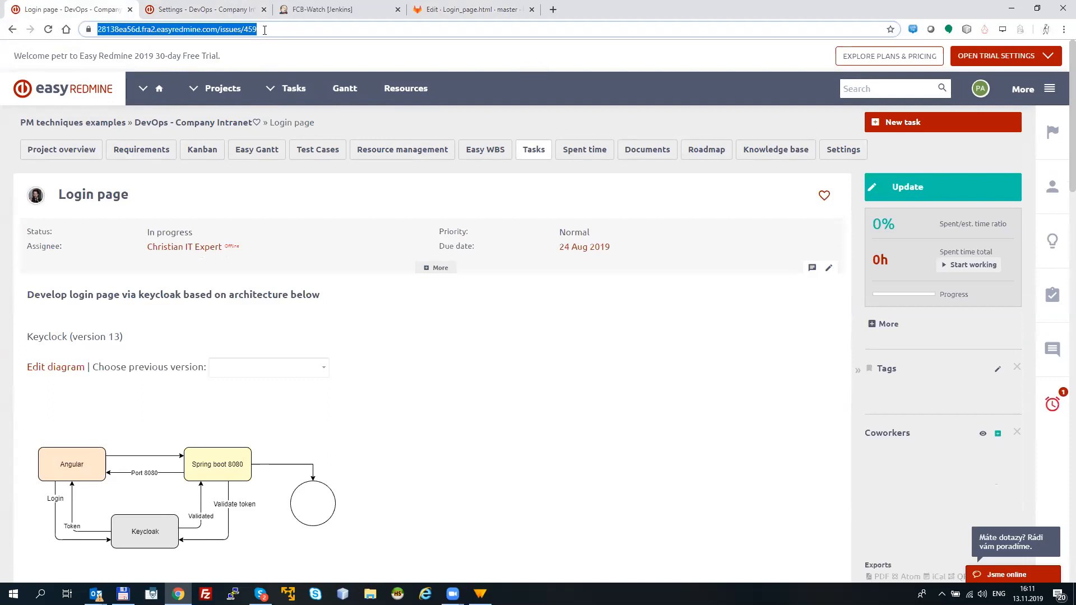
{"action": "left_click", "coordinate": [264, 30]}
{"action": "left_click_drag", "start_coordinate": [270, 30], "coordinate": [288, 31]}
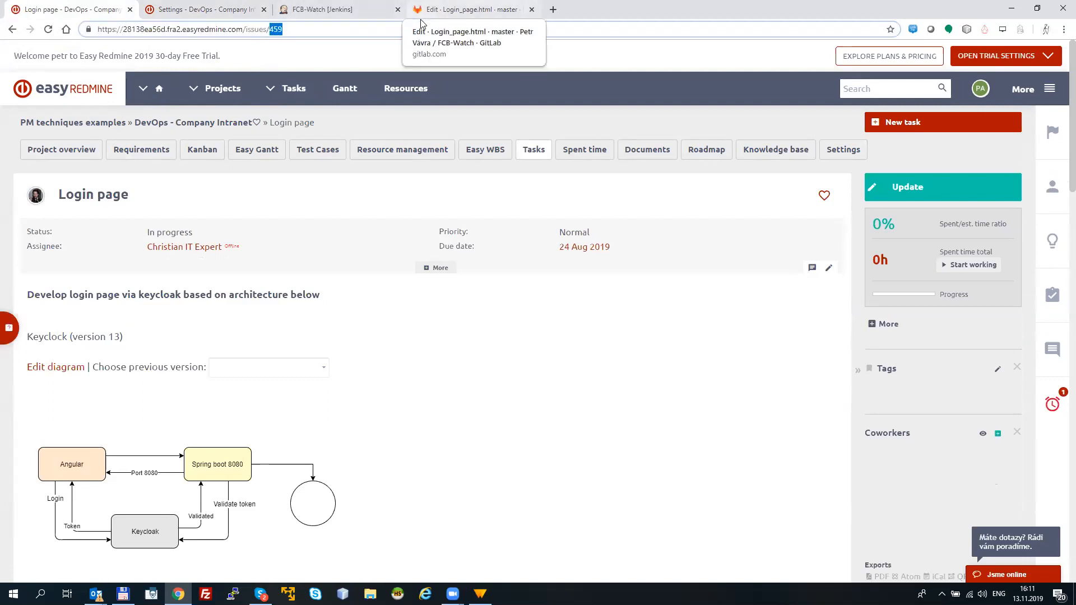
Step: In GitLab, complete the commit message as refs #459 "I have troubles with compiling XXX" and commit the changes to master
{"action": "left_click", "coordinate": [438, 19]}
{"action": "left_click", "coordinate": [415, 486]}
{"action": "type", "text": "459 r"}
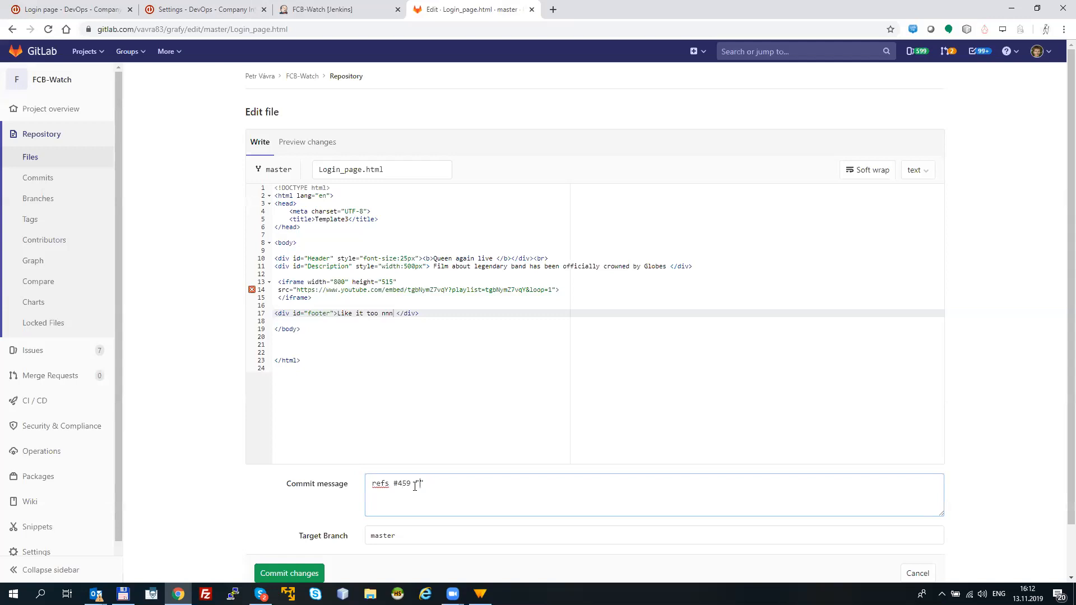
{"action": "type", "text": "I have troubles with compiling XXX"}
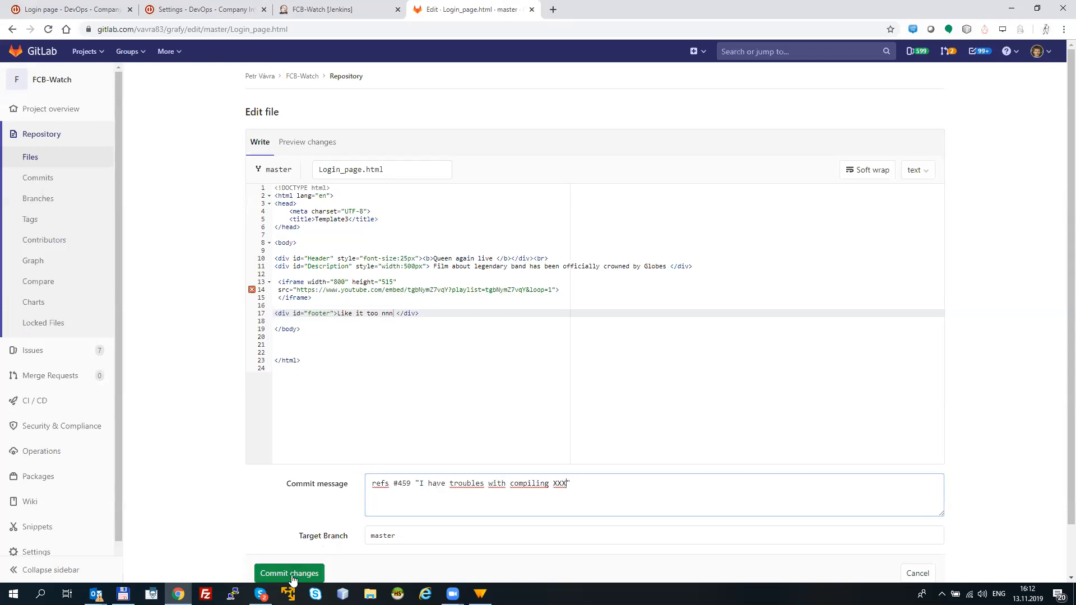
{"action": "left_click", "coordinate": [290, 574]}
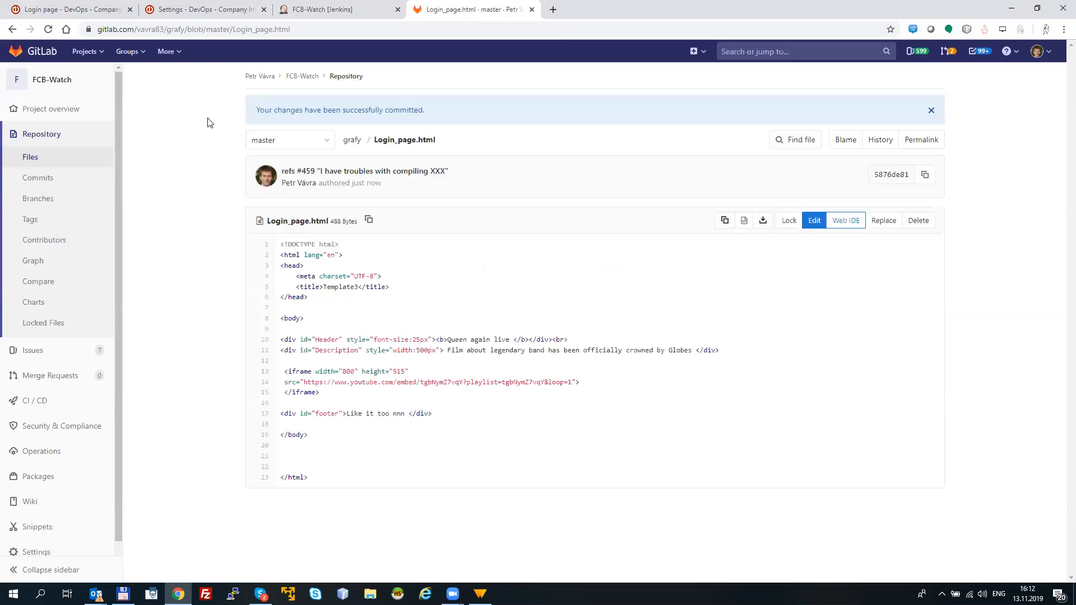
Step: Return to the Login page task in Easy Redmine and examine the newest commit's message in its revisions
{"action": "left_click", "coordinate": [207, 10]}
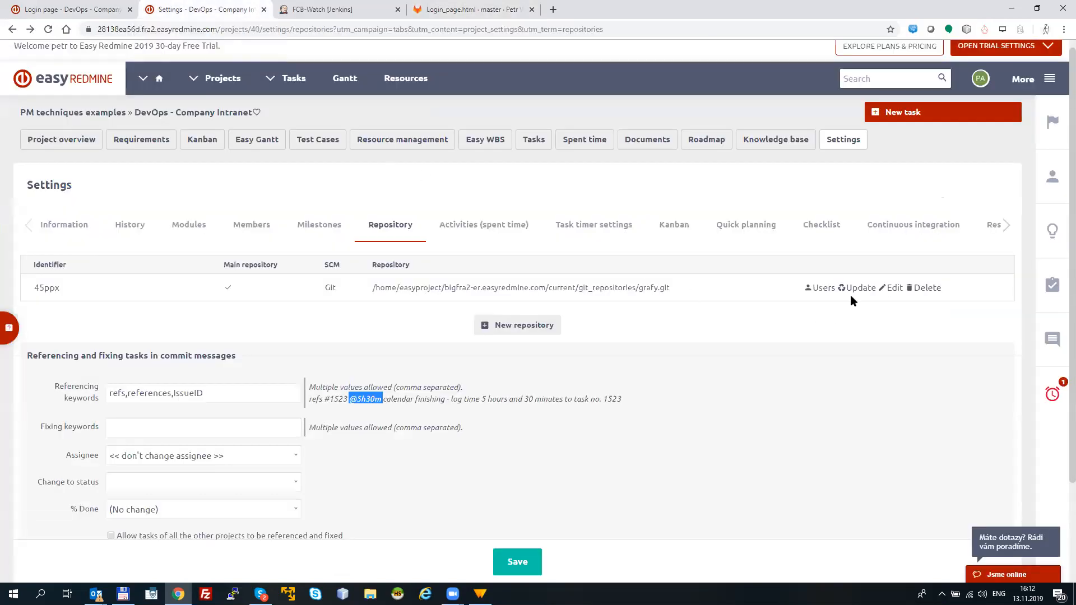
{"action": "left_click", "coordinate": [67, 10]}
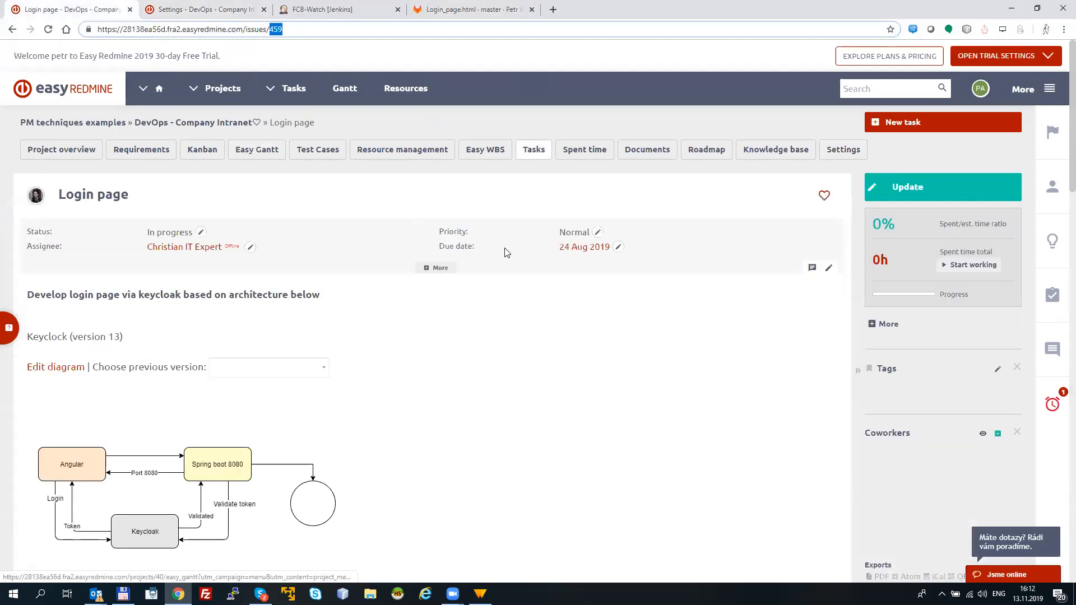
{"action": "scroll", "coordinate": [1057, 165], "scroll_direction": "down", "scroll_amount": 8}
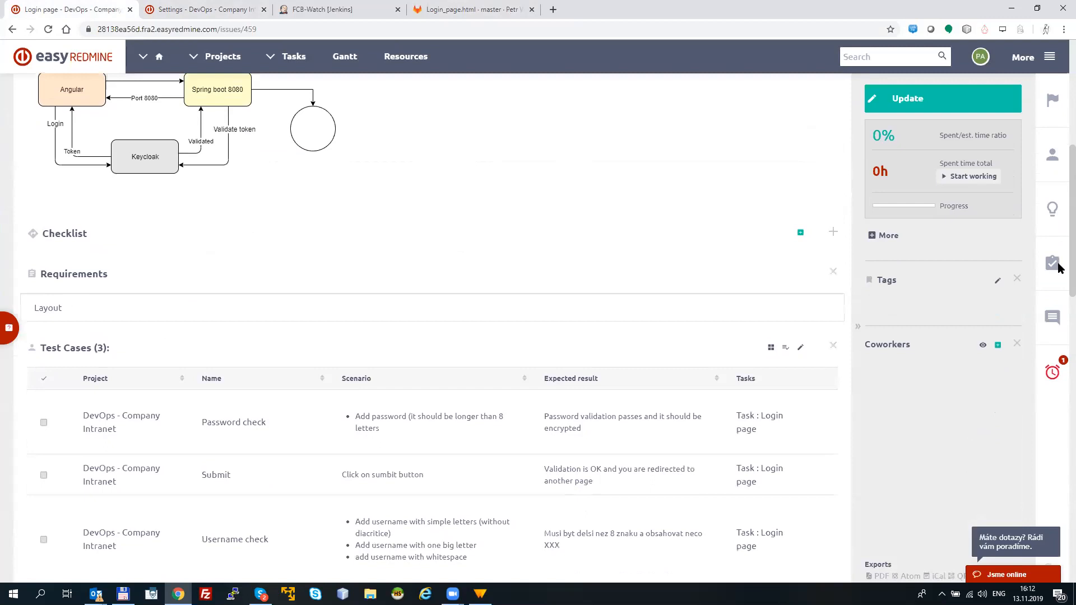
{"action": "left_click_drag", "start_coordinate": [1057, 274], "coordinate": [1057, 405]}
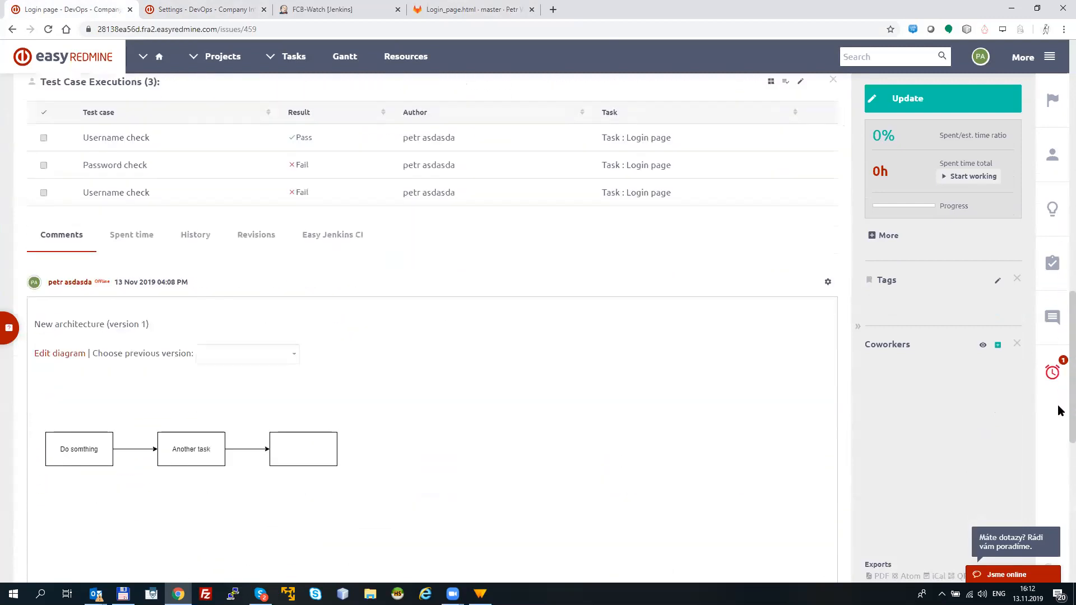
{"action": "left_click", "coordinate": [265, 237]}
{"action": "left_click_drag", "start_coordinate": [1061, 287], "coordinate": [1061, 463]}
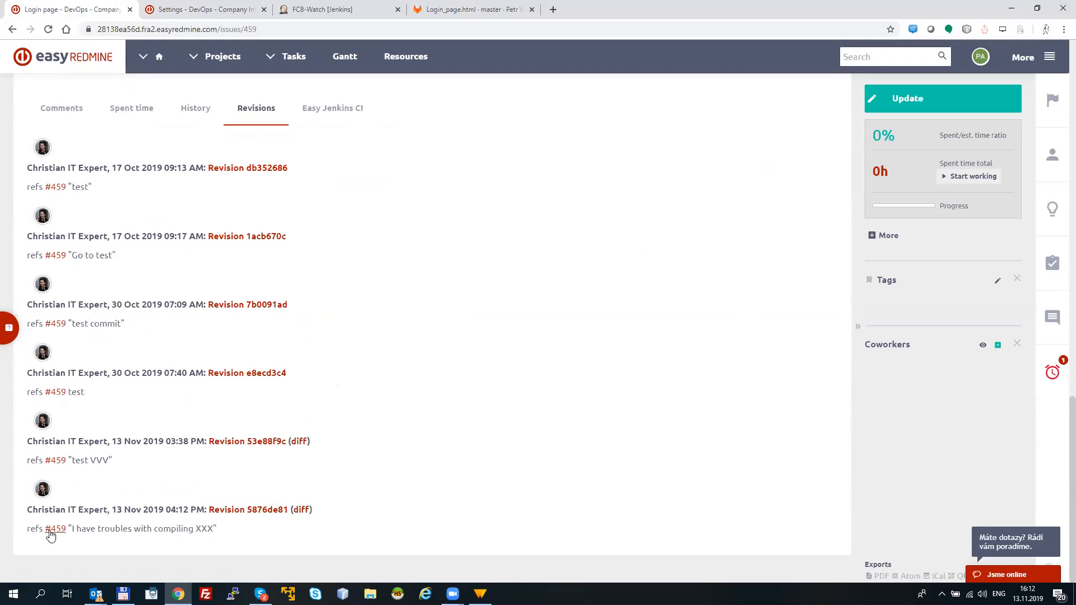
{"action": "left_click_drag", "start_coordinate": [76, 530], "coordinate": [221, 530]}
{"action": "left_click", "coordinate": [240, 529]}
Step: Look back over the Login page task and the GitLab commit, and return to the DevOps - Company Intranet project overview
{"action": "scroll", "coordinate": [1059, 426], "scroll_direction": "up", "scroll_amount": 1}
{"action": "scroll", "coordinate": [1059, 364], "scroll_direction": "up", "scroll_amount": 6}
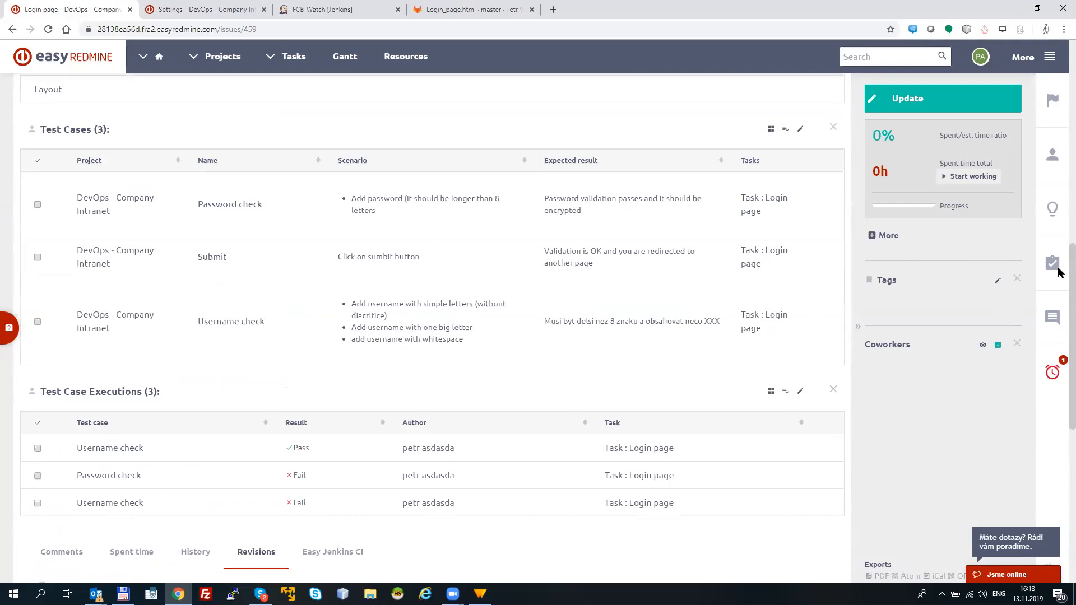
{"action": "scroll", "coordinate": [1058, 233], "scroll_direction": "up", "scroll_amount": 2}
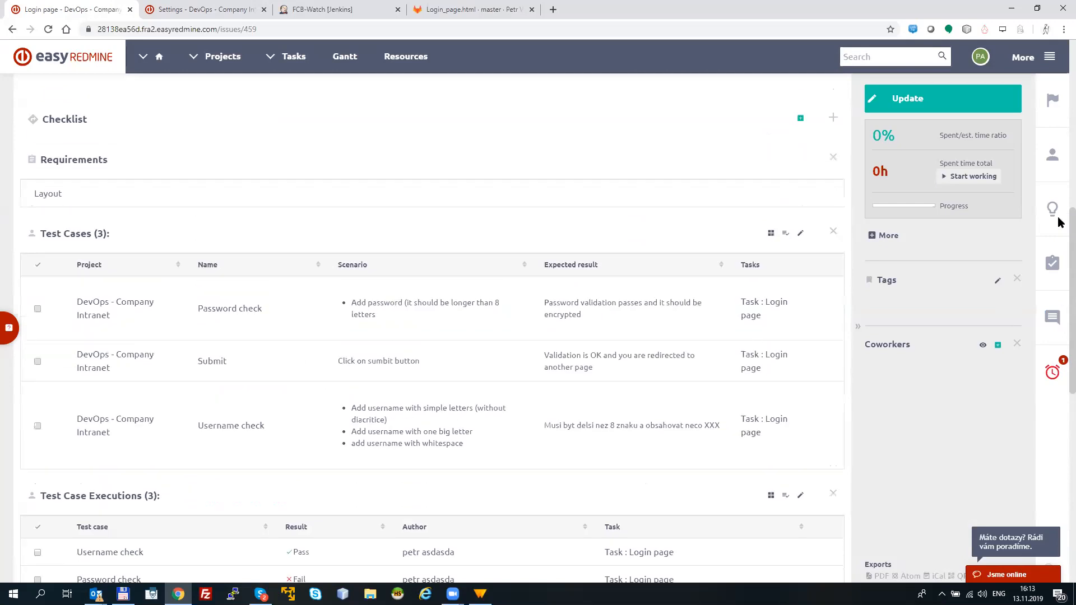
{"action": "scroll", "coordinate": [1058, 217], "scroll_direction": "up", "scroll_amount": 5}
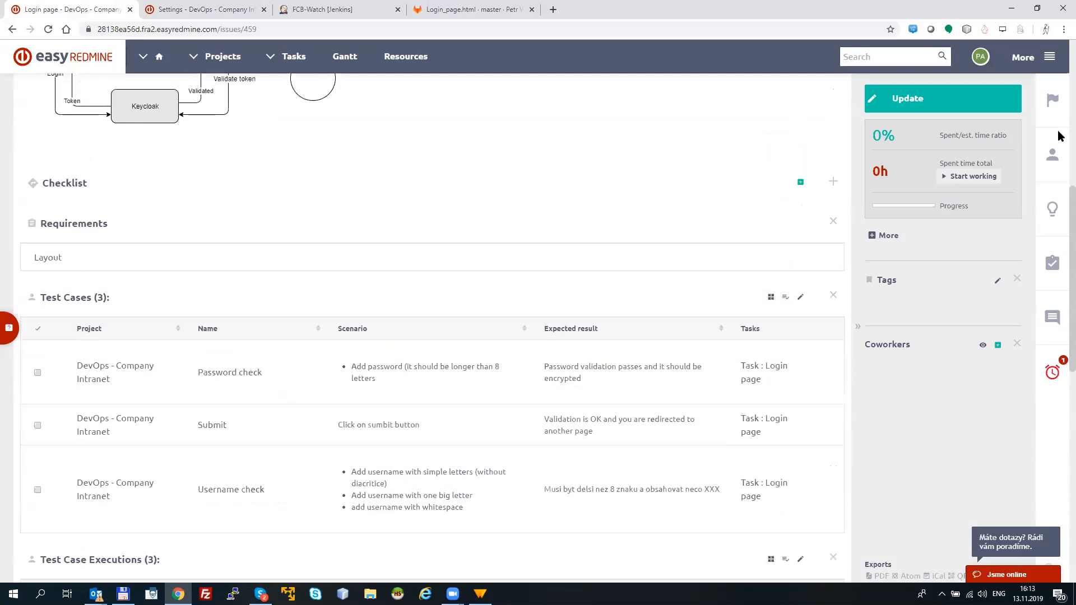
{"action": "scroll", "coordinate": [1059, 40], "scroll_direction": "up", "scroll_amount": 4}
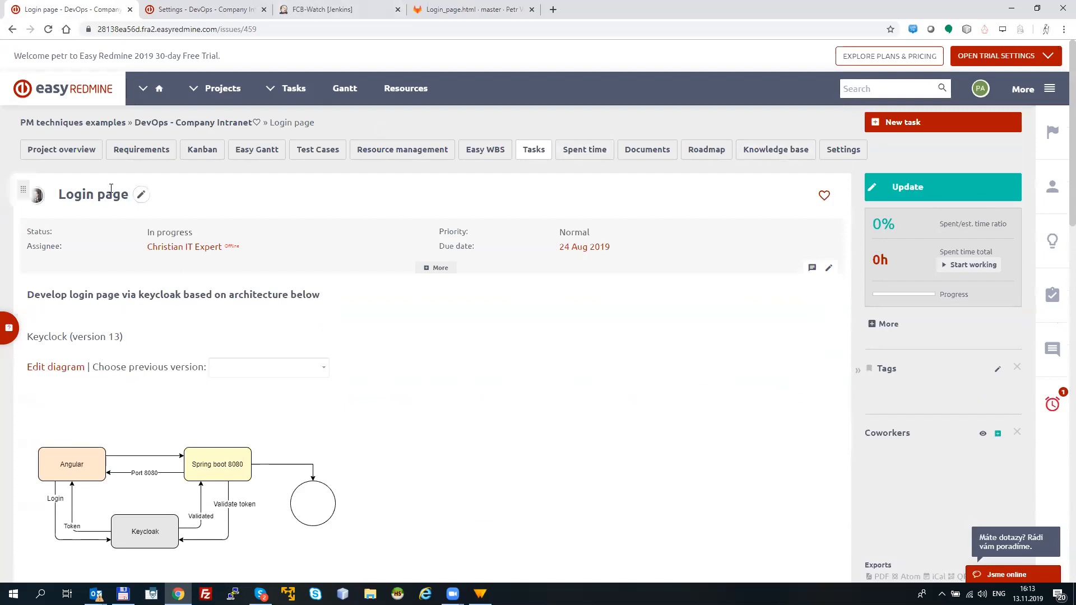
{"action": "left_click", "coordinate": [323, 10]}
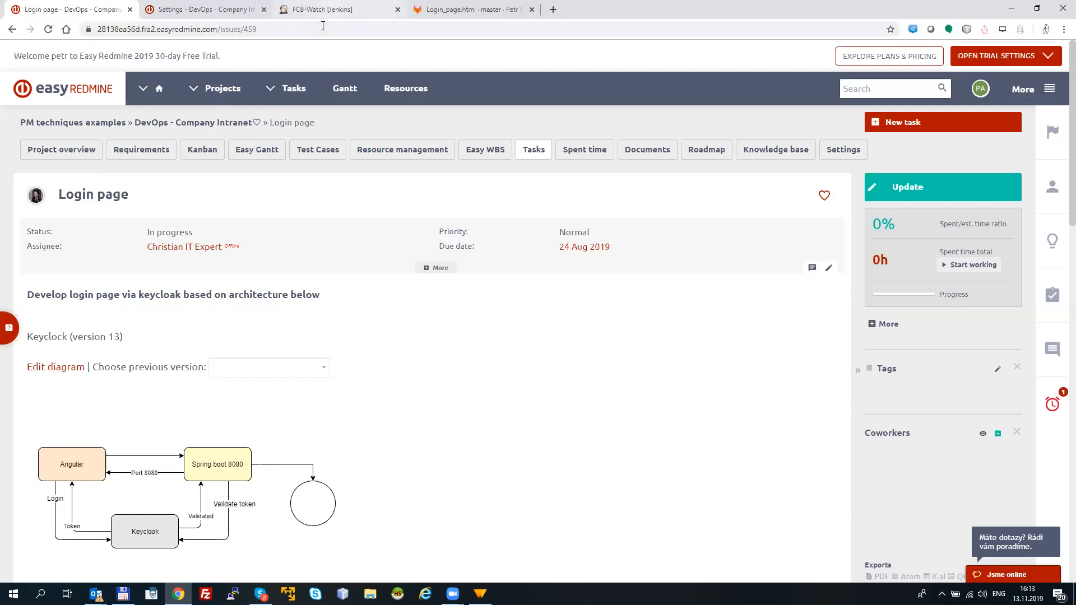
{"action": "left_click", "coordinate": [426, 19]}
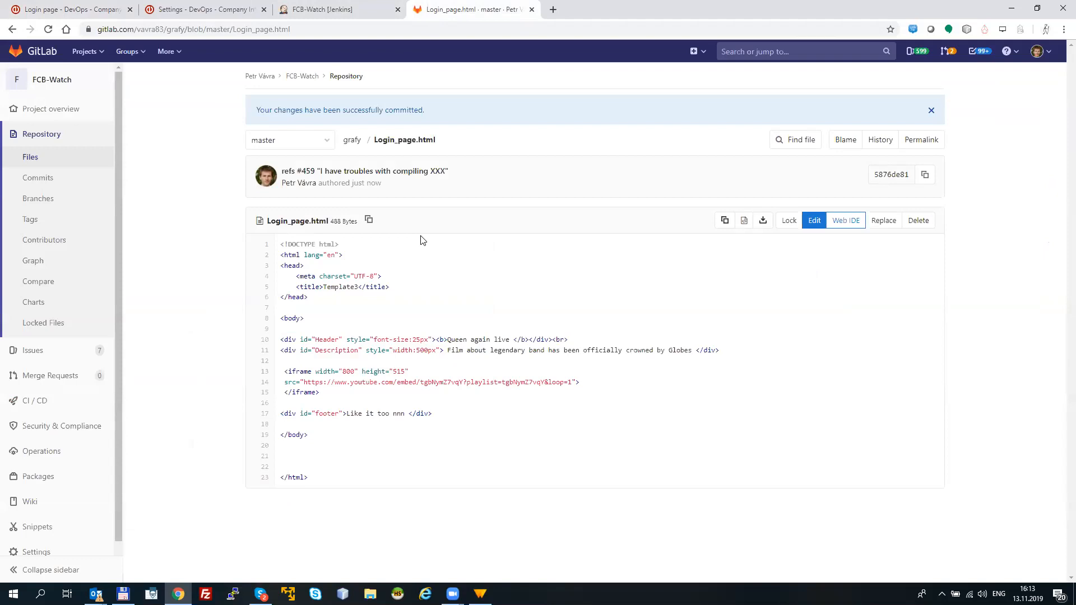
{"action": "left_click", "coordinate": [99, 17]}
{"action": "left_click", "coordinate": [72, 148]}
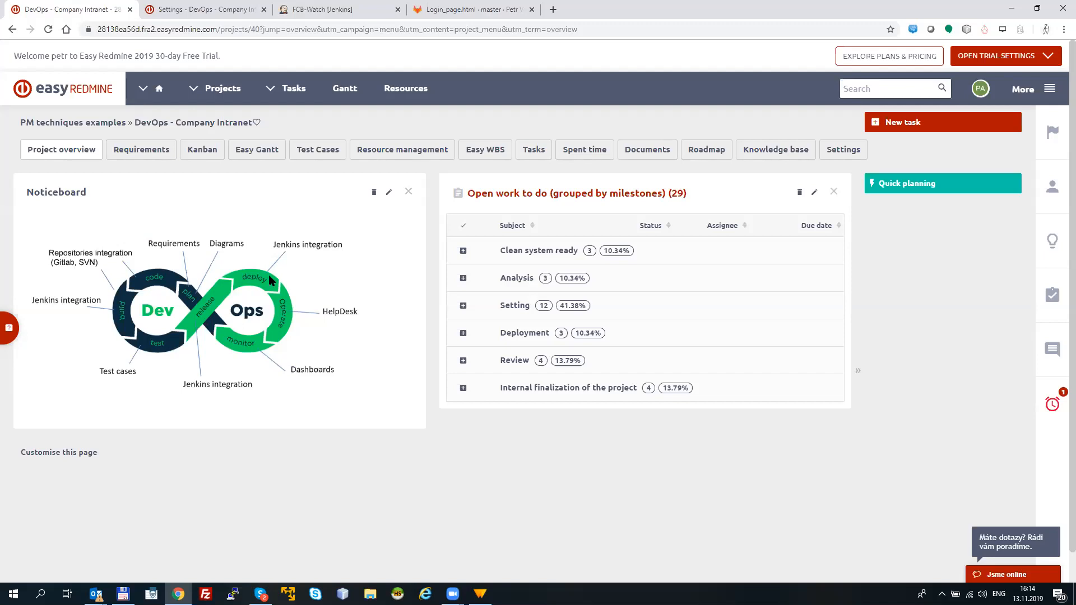
Step: Open the project's Continuous integration settings and examine the Jenkins connection host
{"action": "left_click", "coordinate": [223, 19]}
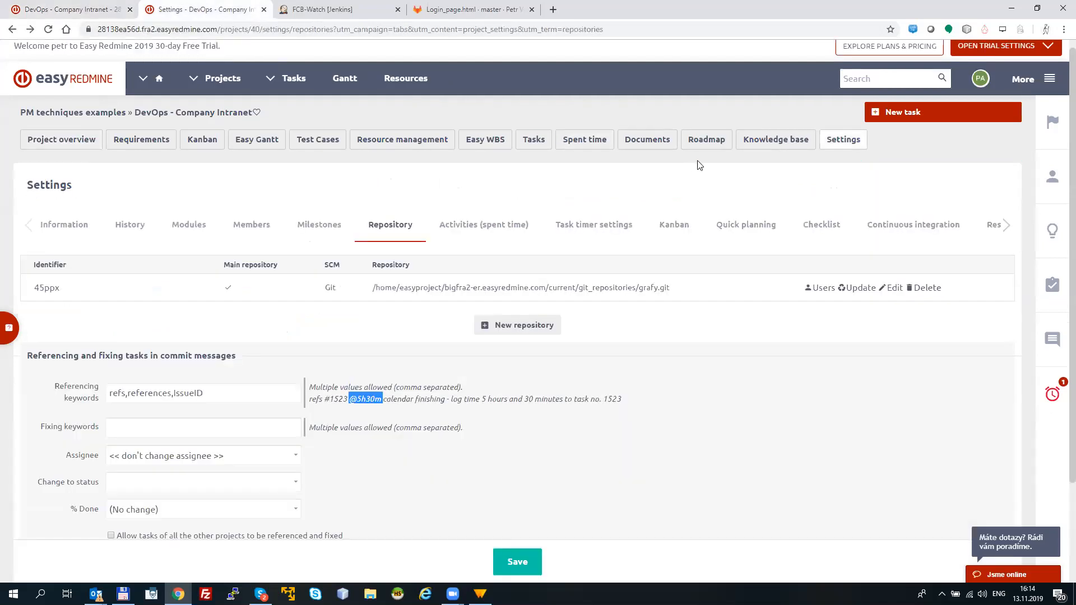
{"action": "left_click", "coordinate": [844, 145]}
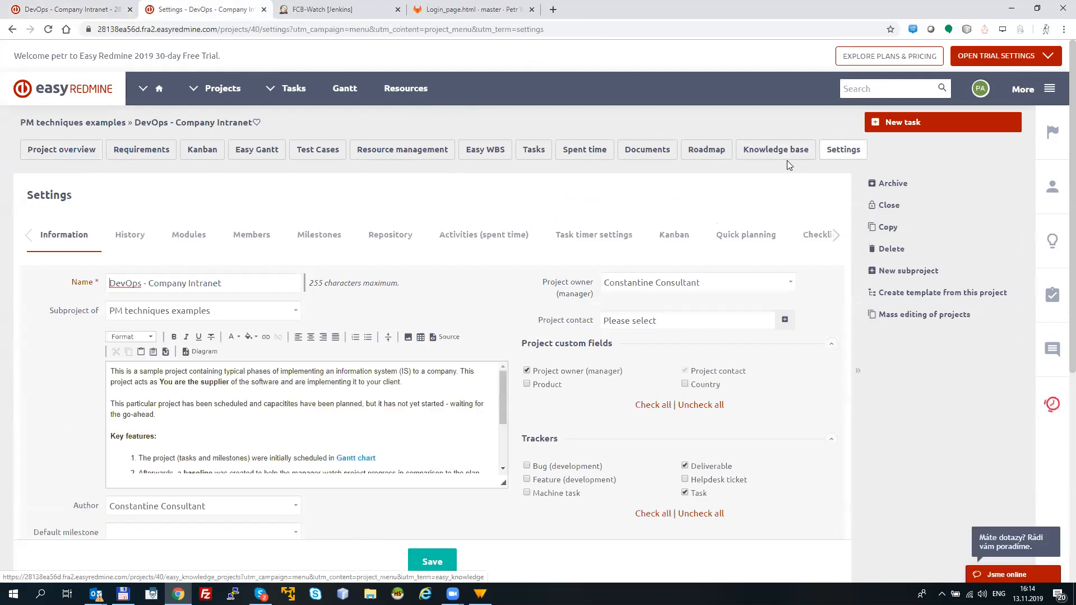
{"action": "left_click", "coordinate": [836, 235]}
{"action": "left_click", "coordinate": [836, 236]}
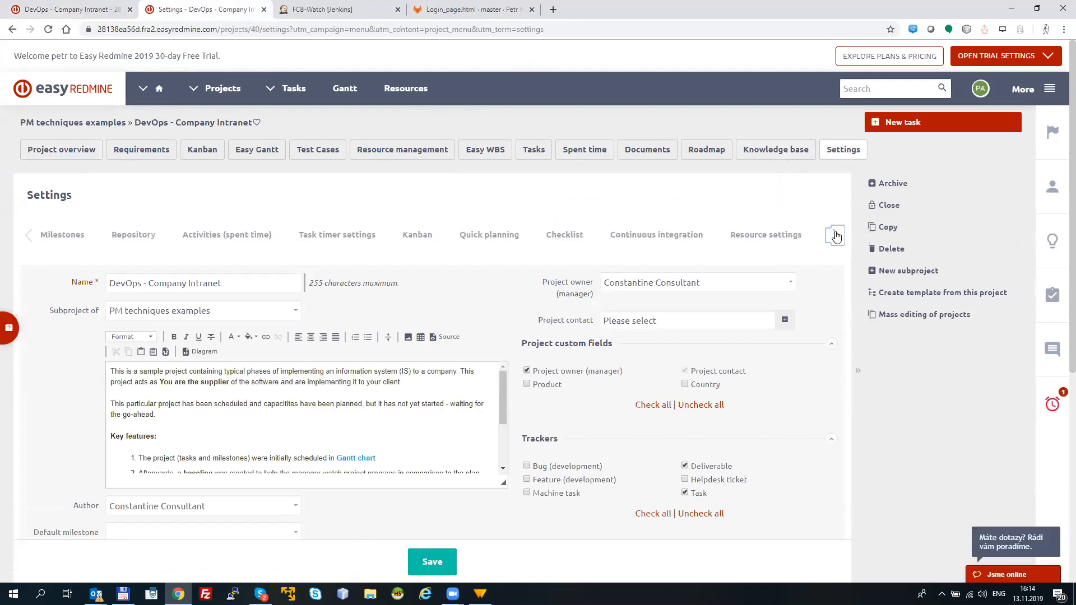
{"action": "left_click", "coordinate": [657, 235]}
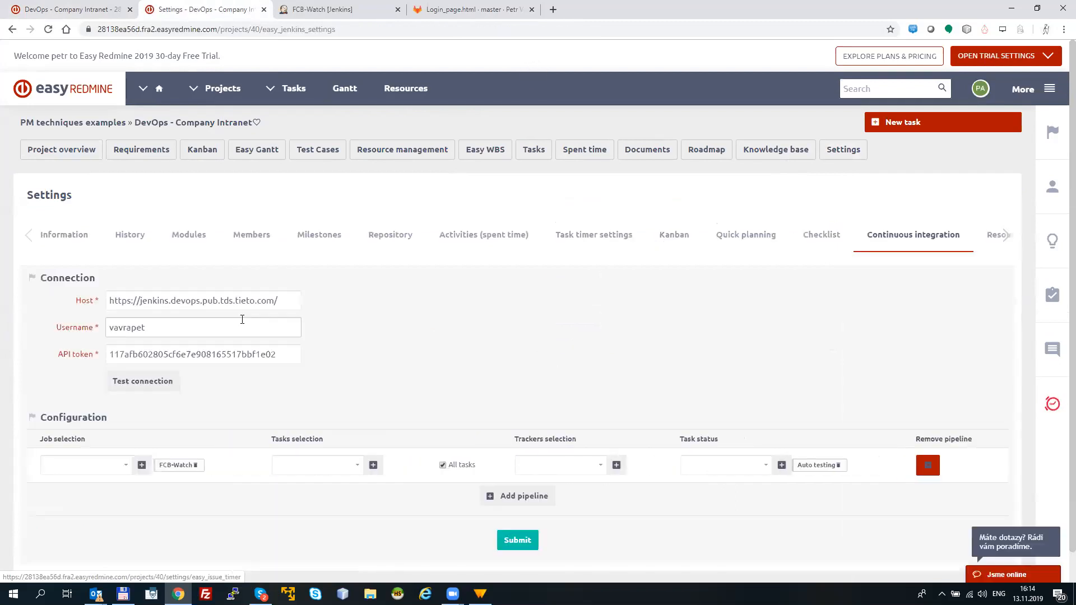
{"action": "left_click", "coordinate": [288, 304]}
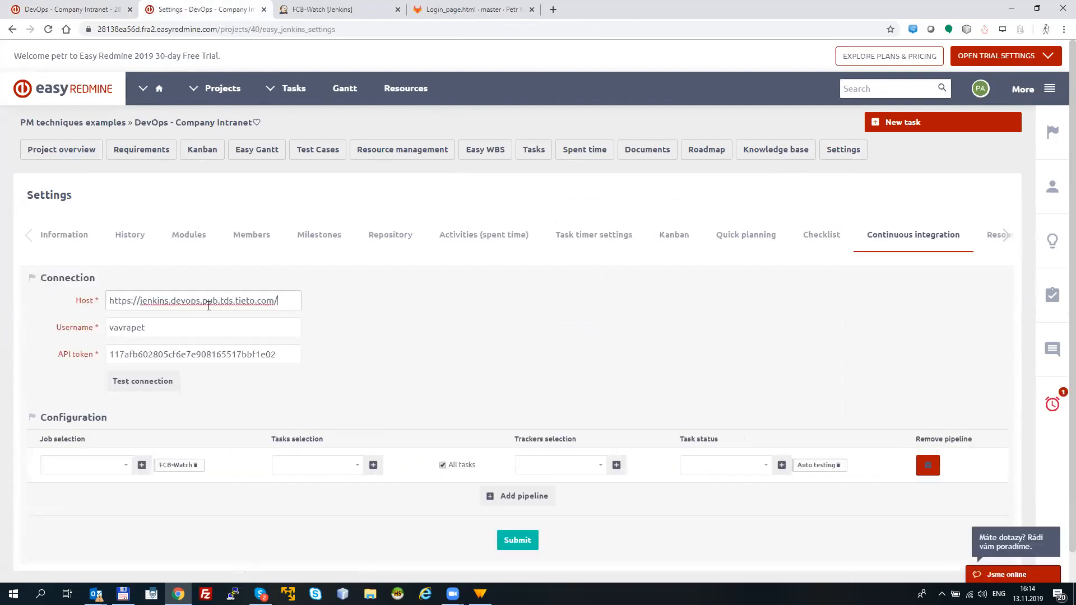
Step: Examine the Jenkins host, username and API token fields and the pipeline configuration in the Continuous integration settings
{"action": "left_click_drag", "start_coordinate": [280, 296], "coordinate": [108, 305]}
{"action": "left_click", "coordinate": [157, 333]}
{"action": "left_click", "coordinate": [274, 352]}
{"action": "left_click_drag", "start_coordinate": [195, 343], "coordinate": [93, 336]}
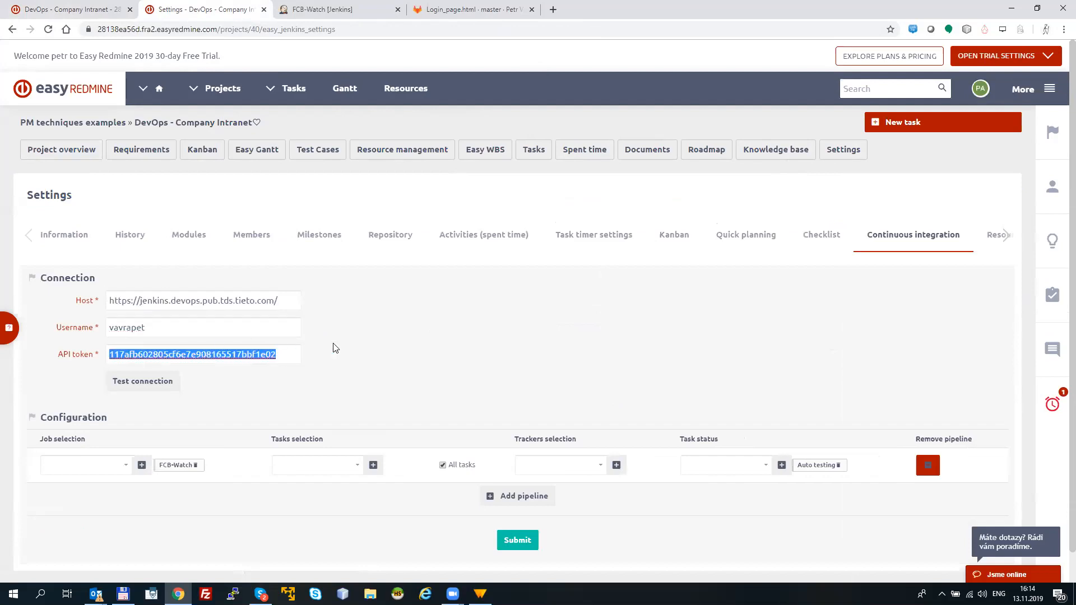
{"action": "left_click", "coordinate": [361, 352]}
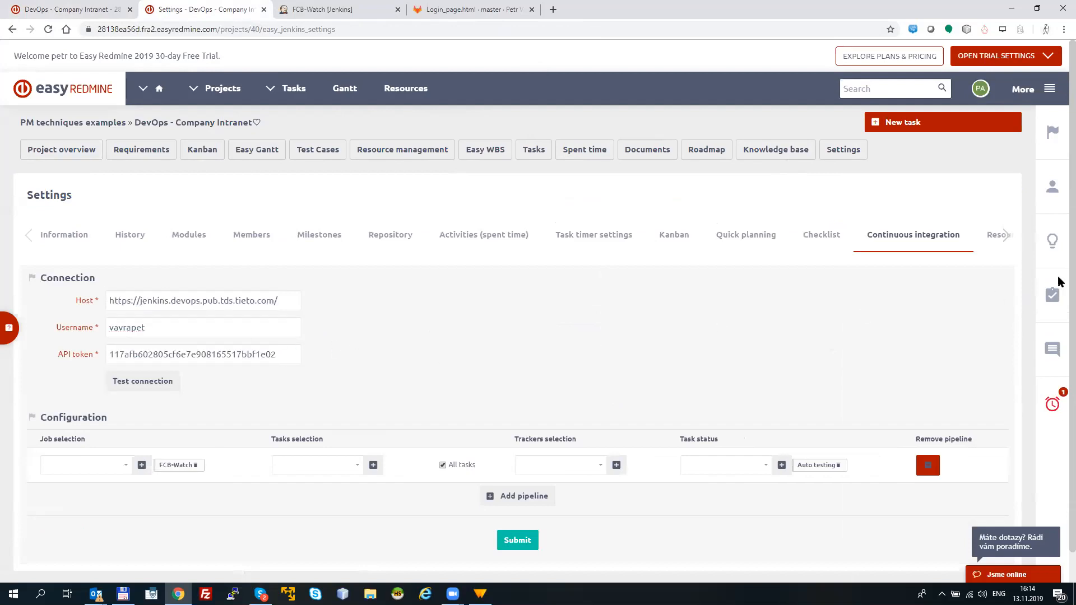
{"action": "scroll", "coordinate": [1059, 331], "scroll_direction": "down", "scroll_amount": 1}
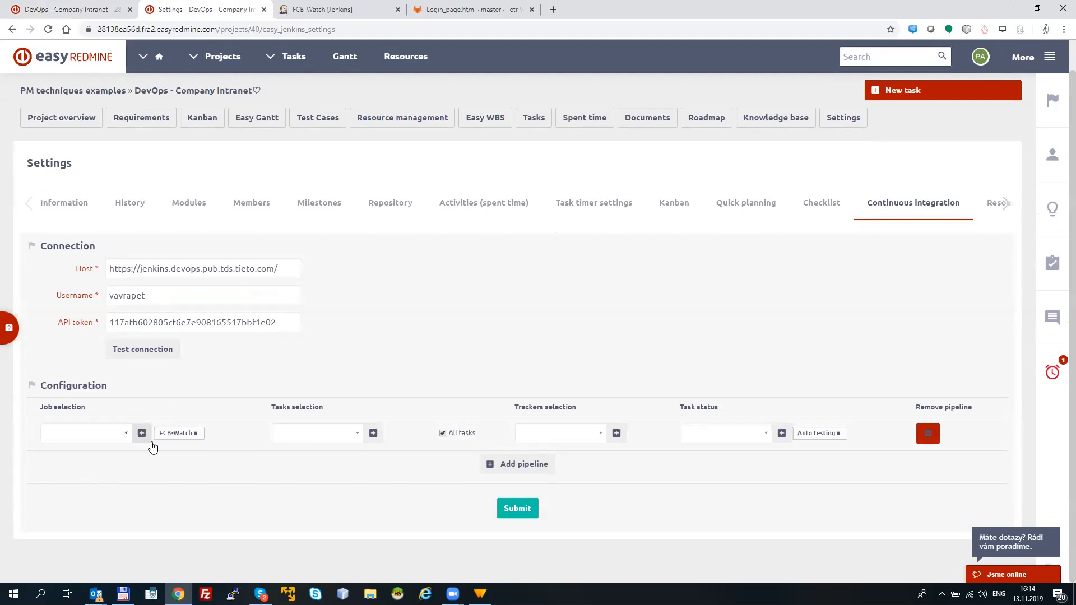
Step: Open the DevOps - Company Intranet project's Kanban board and examine the Automate testing column
{"action": "left_click", "coordinate": [95, 11]}
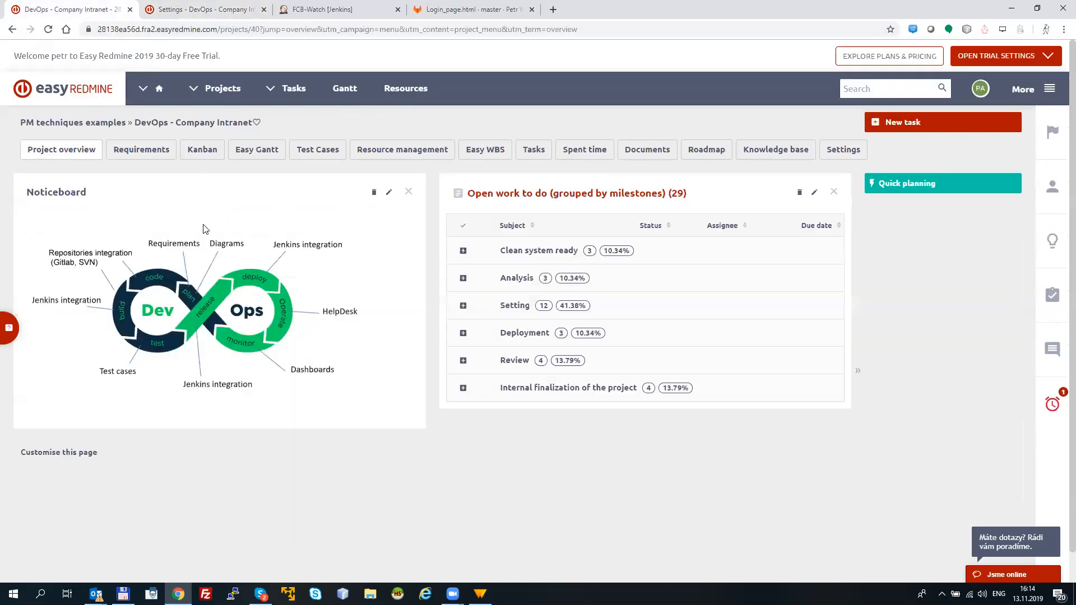
{"action": "left_click", "coordinate": [202, 149]}
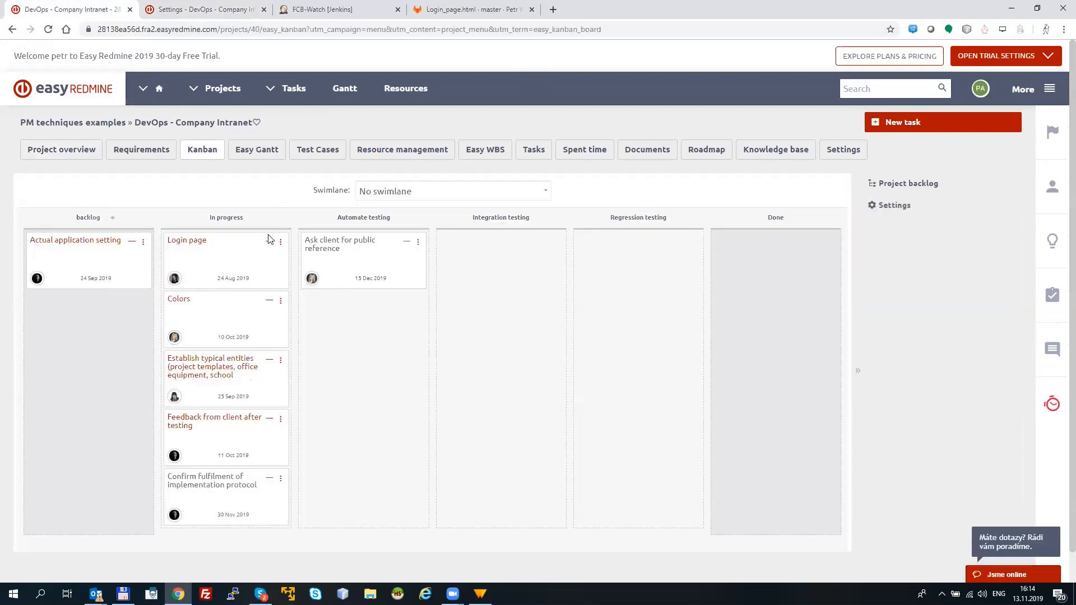
{"action": "mouse_move", "coordinate": [331, 281]}
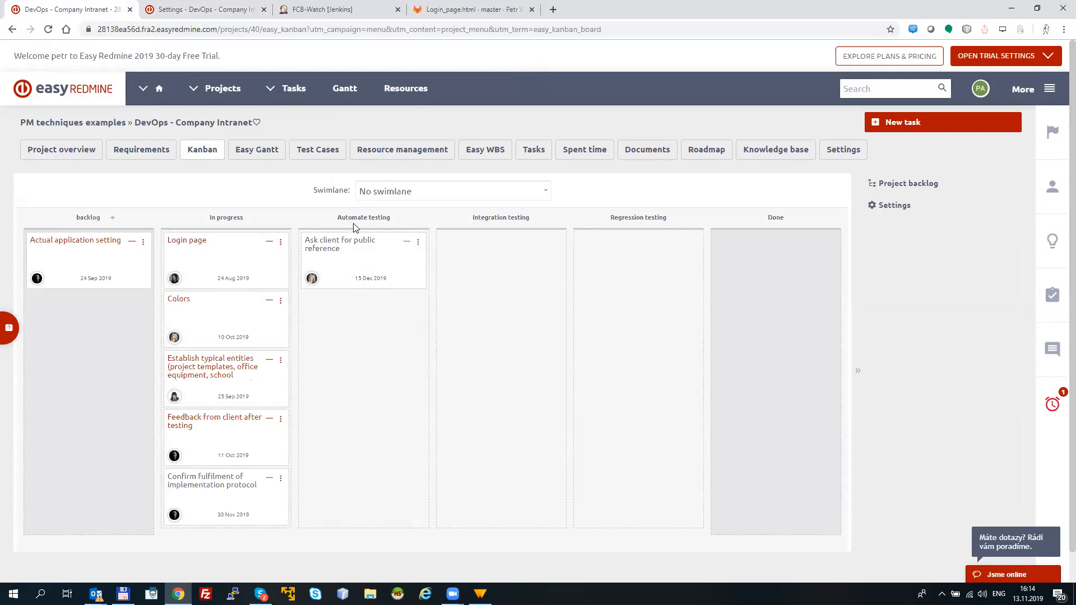
{"action": "mouse_move", "coordinate": [354, 239]}
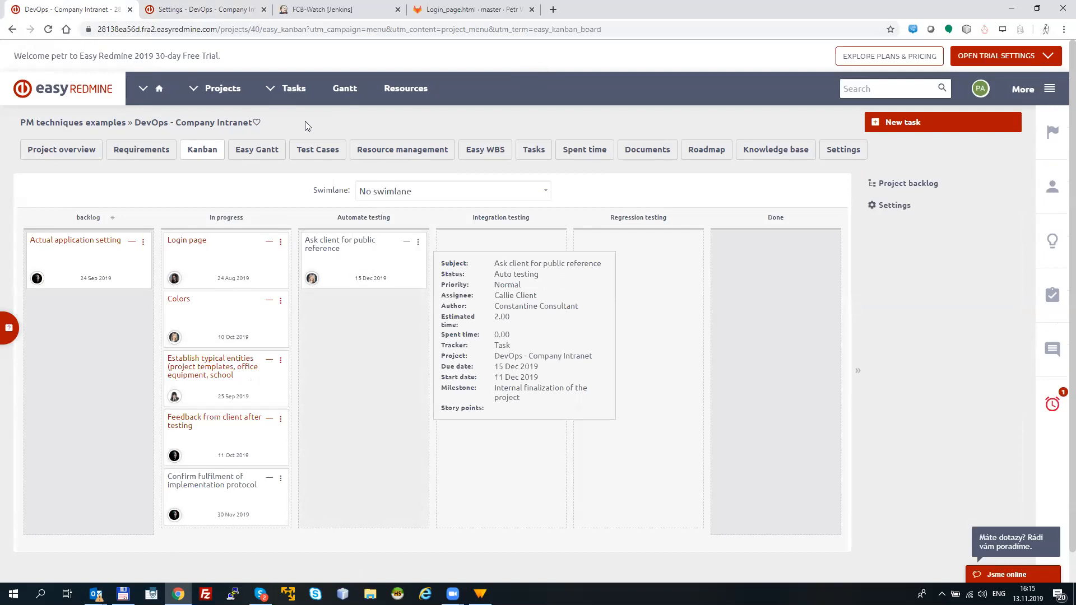
Step: Open the FCB-Watch job's configuration in Jenkins and examine the notification endpoint URL that points to Easy Redmine
{"action": "left_click", "coordinate": [317, 22]}
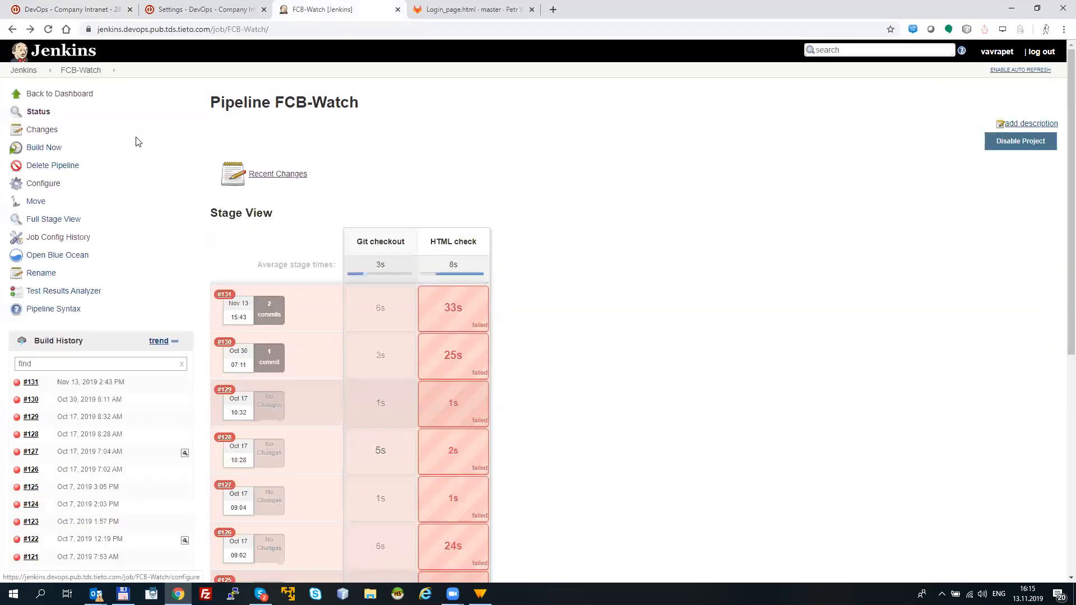
{"action": "left_click", "coordinate": [327, 123]}
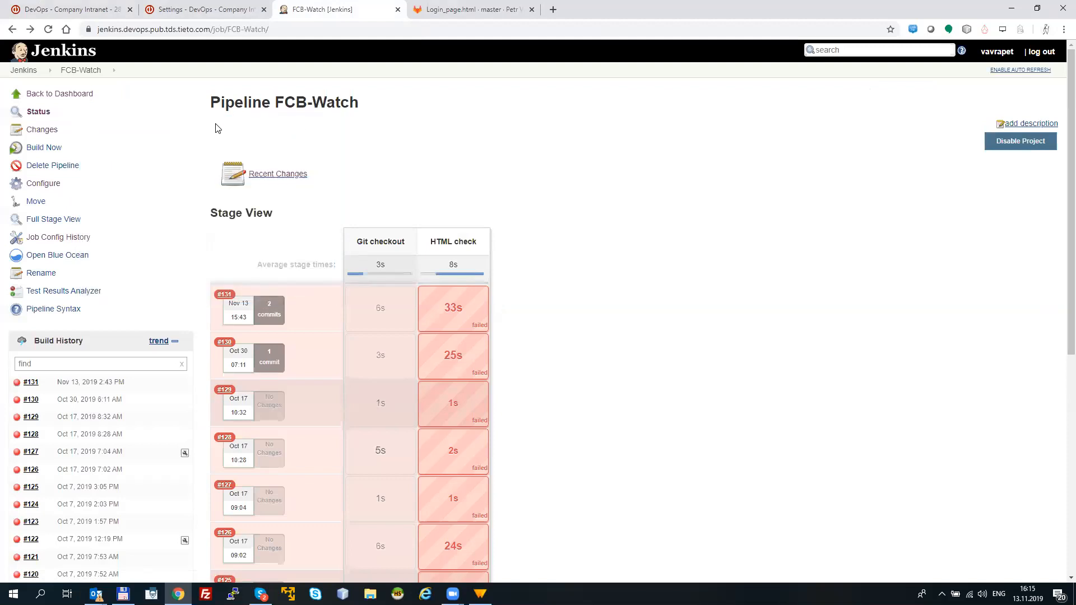
{"action": "left_click", "coordinate": [43, 185]}
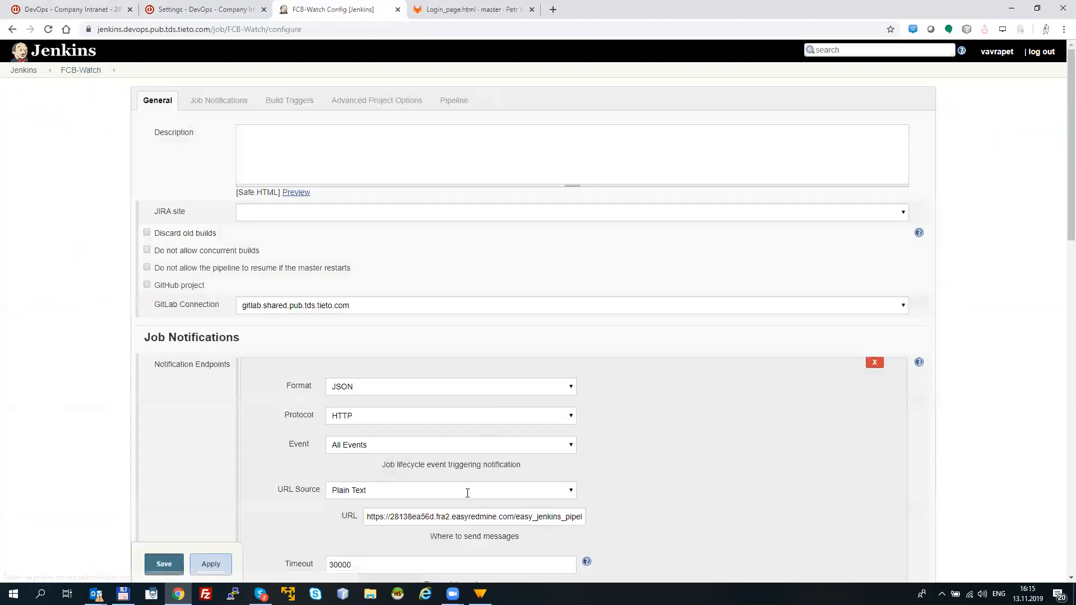
{"action": "scroll", "coordinate": [829, 314], "scroll_direction": "down", "scroll_amount": 4}
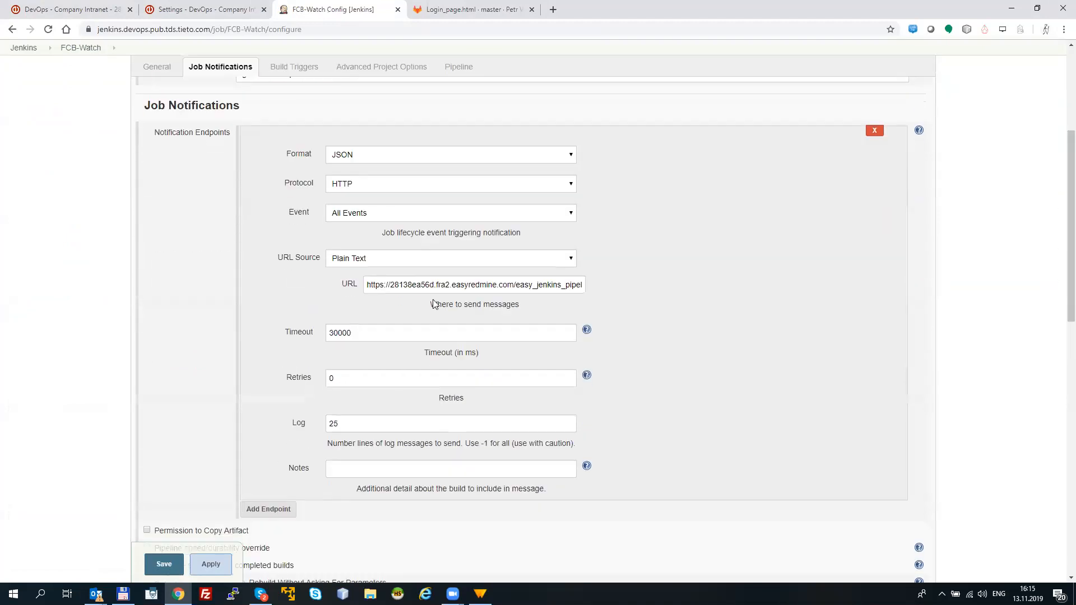
{"action": "left_click_drag", "start_coordinate": [375, 286], "coordinate": [504, 290]}
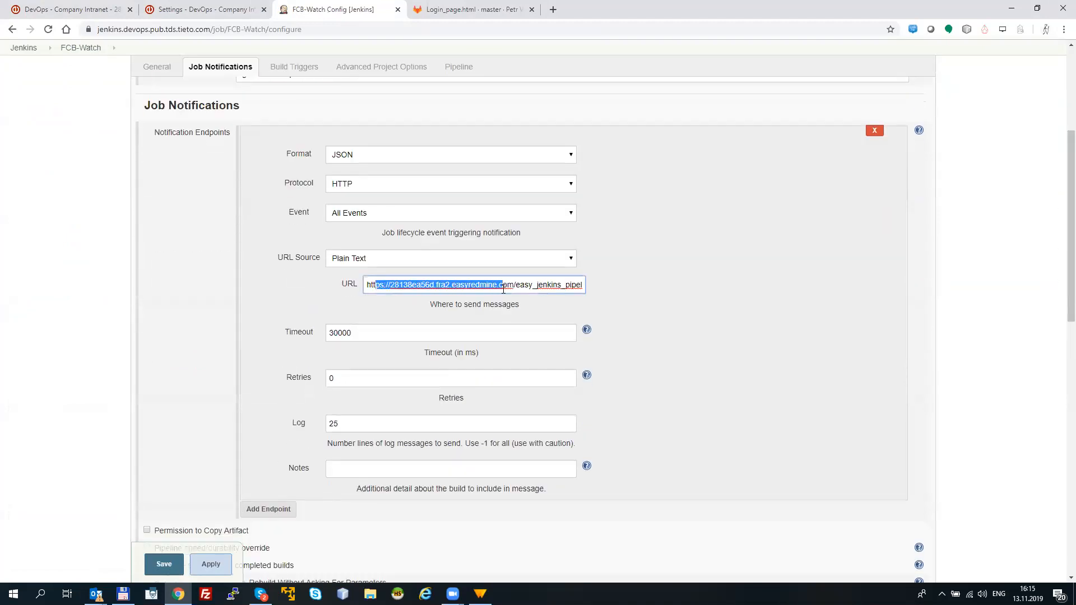
{"action": "left_click", "coordinate": [515, 286]}
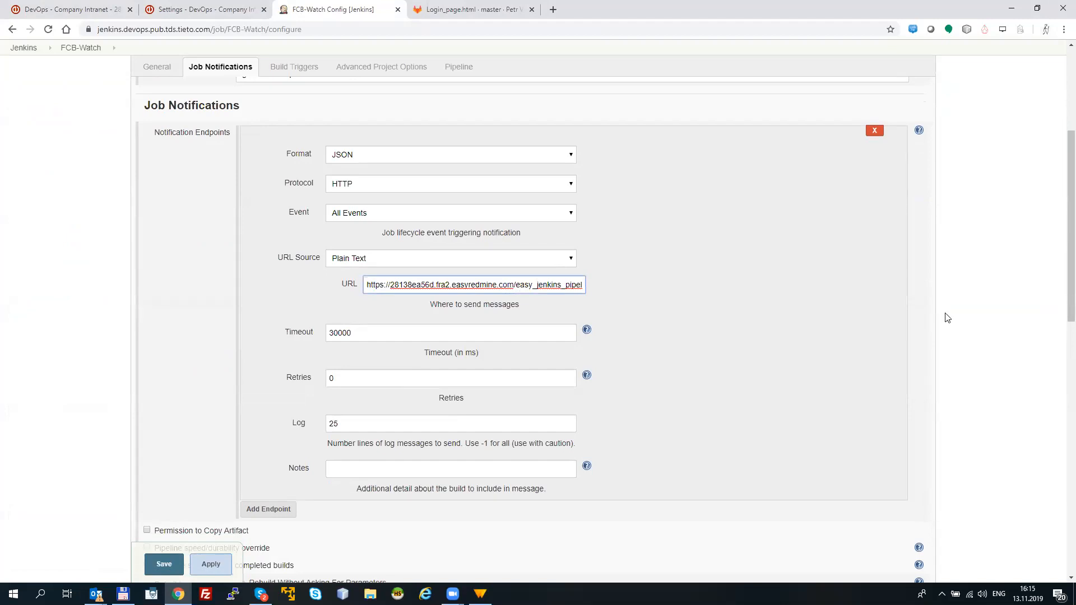
Step: Examine the FCB-Watch pipeline script, including the Git checkout repository URL and the HTML check command
{"action": "scroll", "coordinate": [1059, 296], "scroll_direction": "down", "scroll_amount": 1}
{"action": "left_click_drag", "start_coordinate": [1061, 297], "coordinate": [1056, 561]}
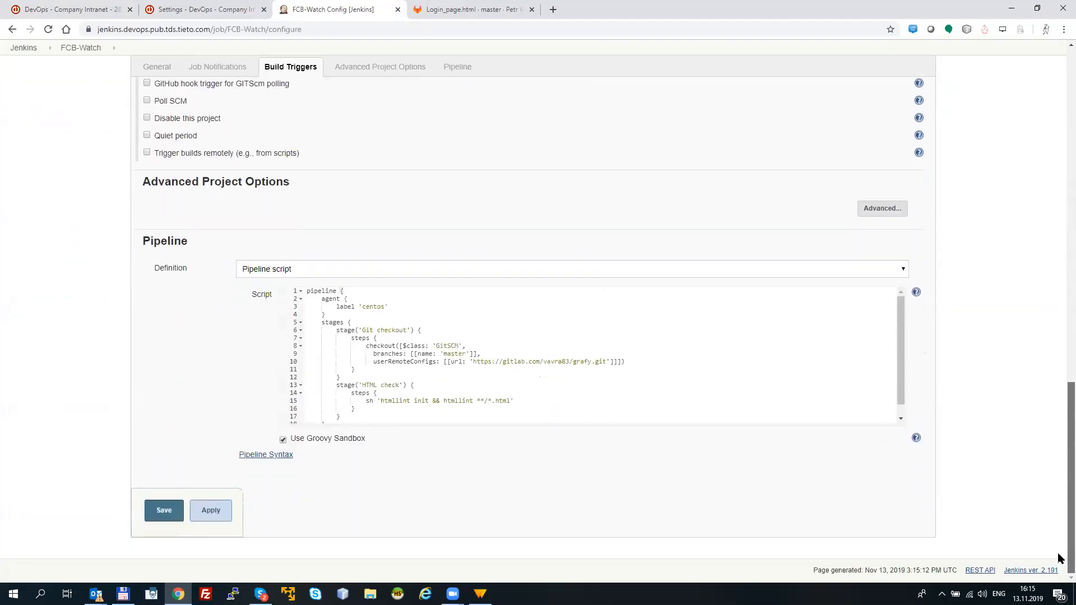
{"action": "left_click_drag", "start_coordinate": [472, 361], "coordinate": [607, 364]}
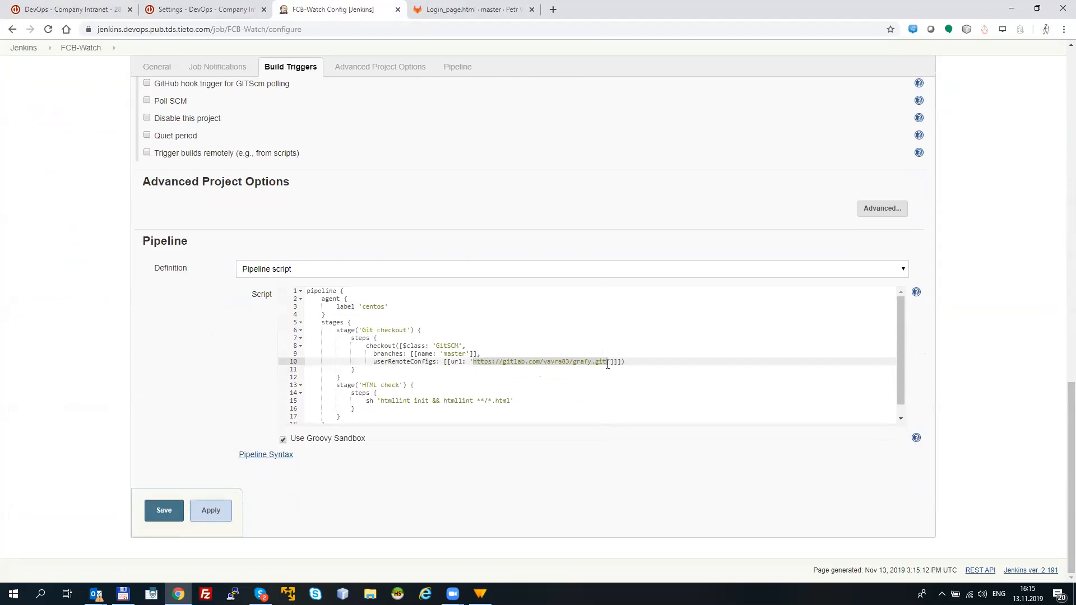
{"action": "left_click_drag", "start_coordinate": [513, 400], "coordinate": [380, 398]}
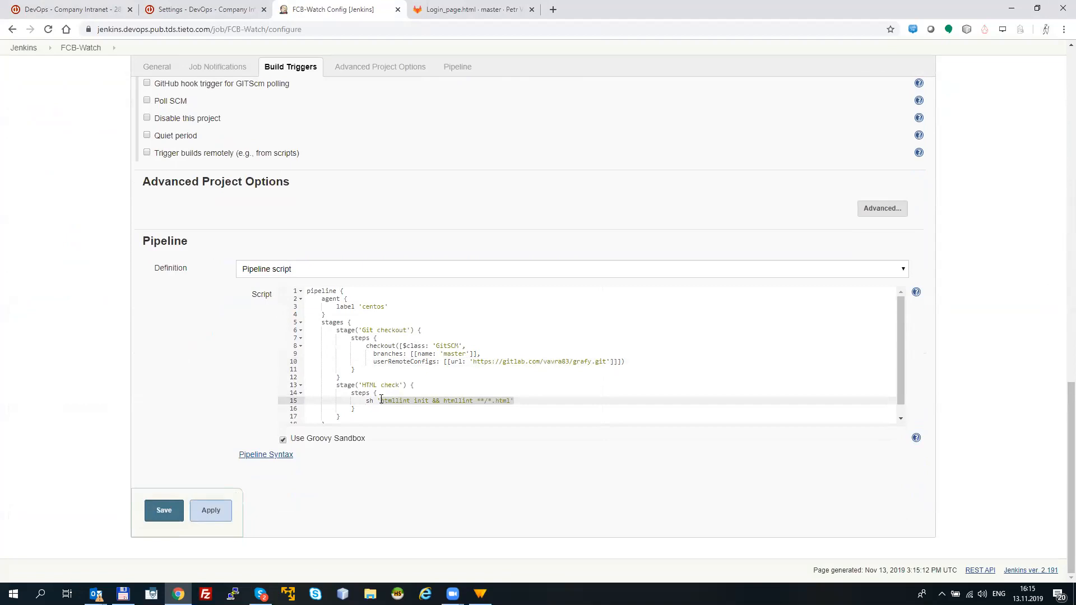
{"action": "left_click_drag", "start_coordinate": [381, 400], "coordinate": [157, 67]}
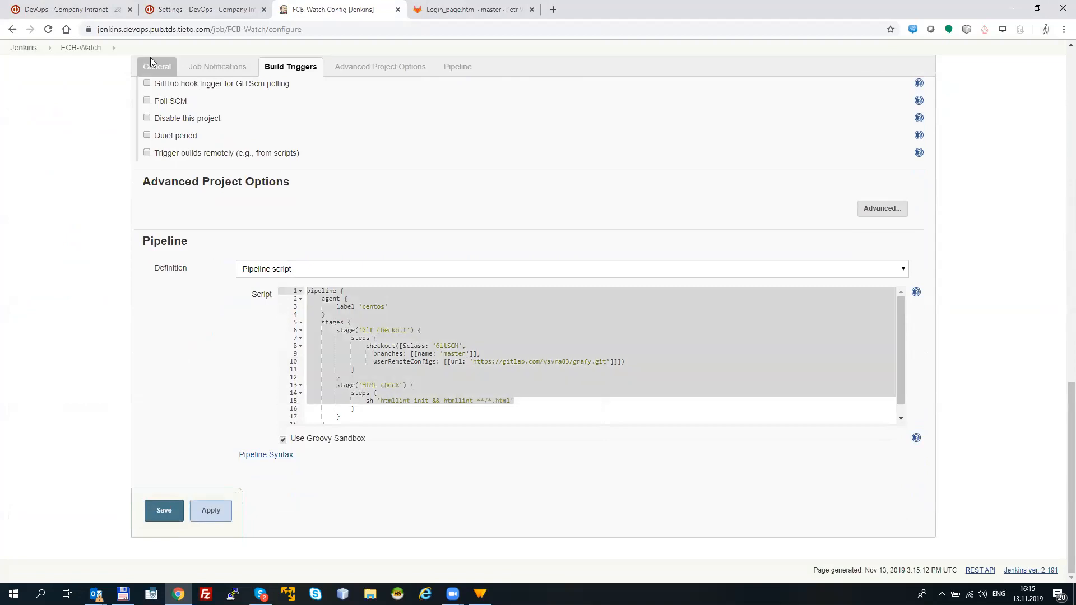
Step: Return to the Easy Redmine Kanban board and examine the cards in Automate testing and In progress
{"action": "left_click", "coordinate": [103, 10]}
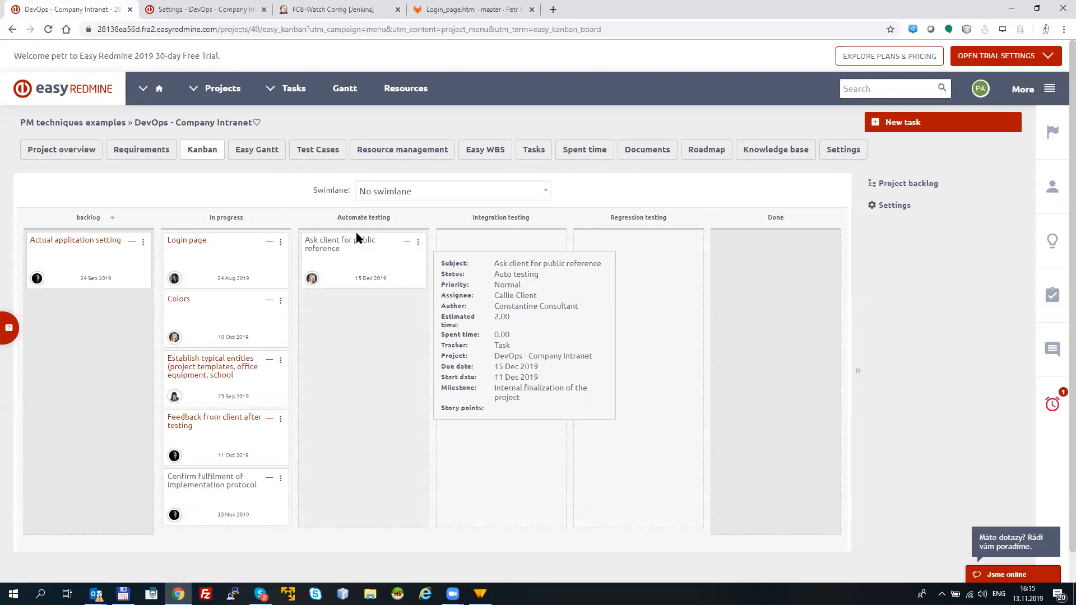
{"action": "left_click_drag", "start_coordinate": [340, 255], "coordinate": [313, 236]}
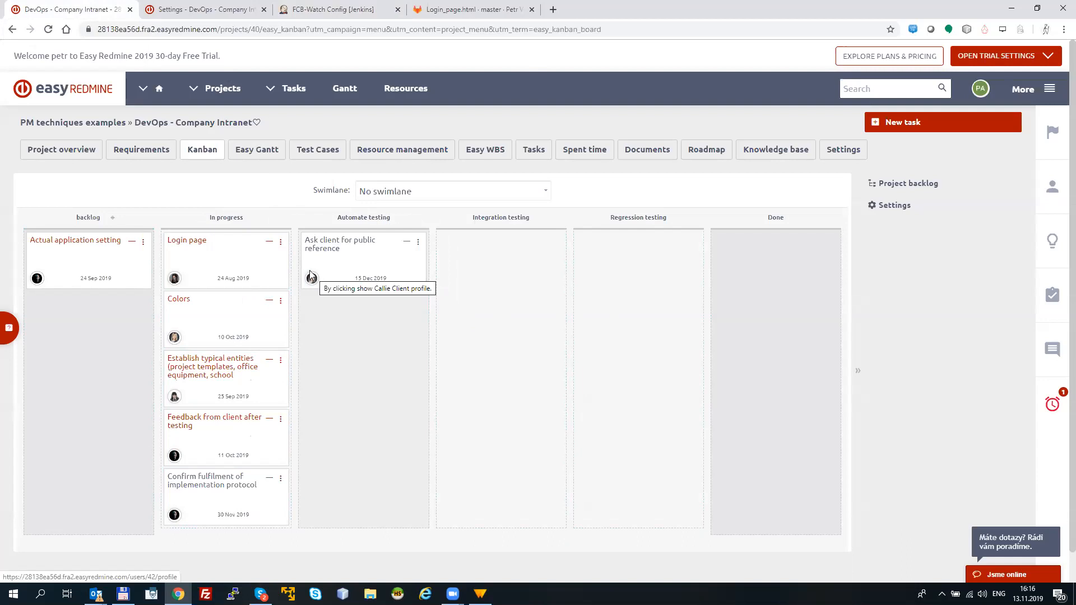
{"action": "left_click_drag", "start_coordinate": [238, 236], "coordinate": [172, 236]}
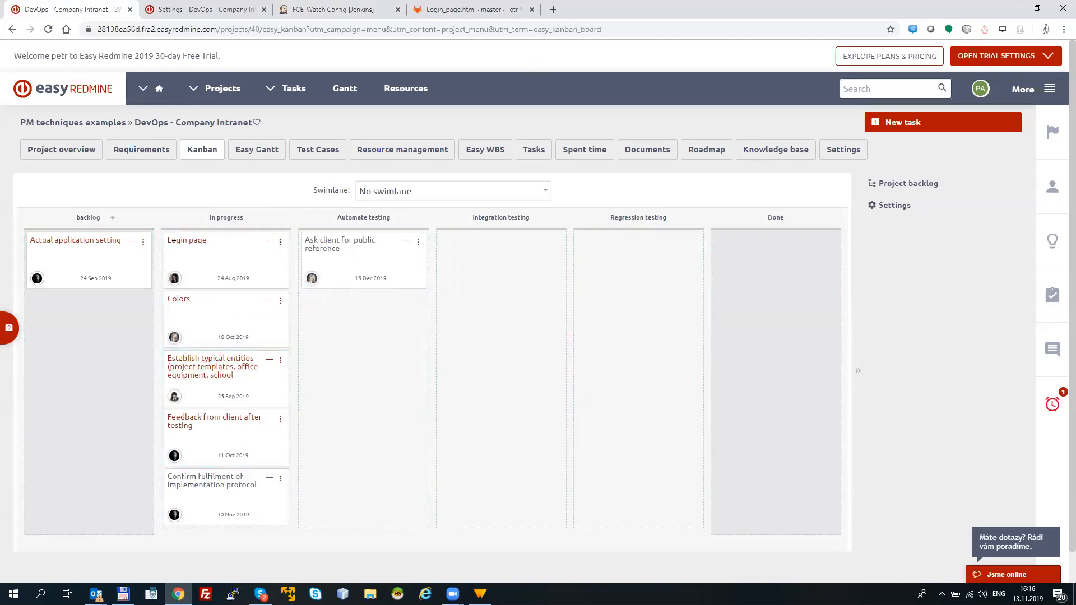
Step: Return to the Continuous integration settings and browse the Jenkins jobs available for the FCB-Watch pipeline row
{"action": "left_click", "coordinate": [221, 19]}
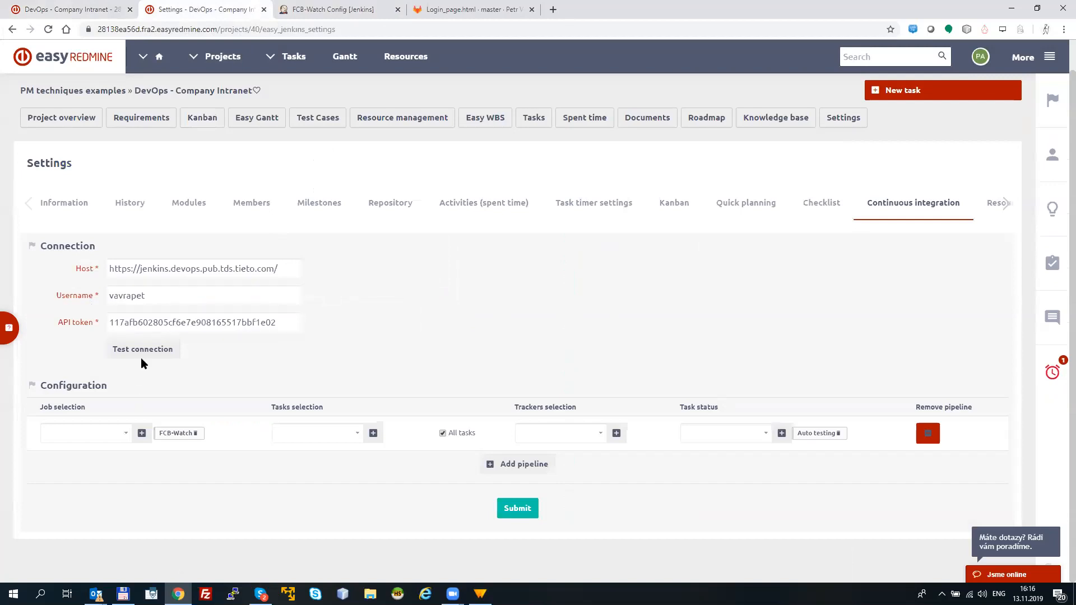
{"action": "left_click", "coordinate": [126, 438]}
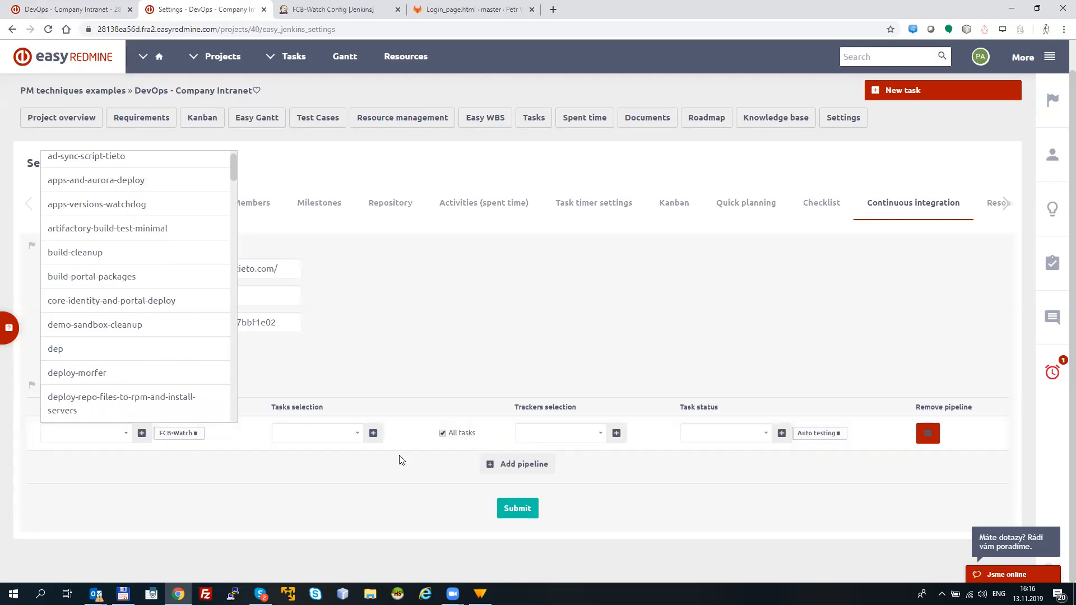
Step: Try adding a pipeline with the deploy-morfer job plus an empty one, and remove both added pipelines
{"action": "left_click", "coordinate": [507, 465]}
{"action": "left_click", "coordinate": [123, 472]}
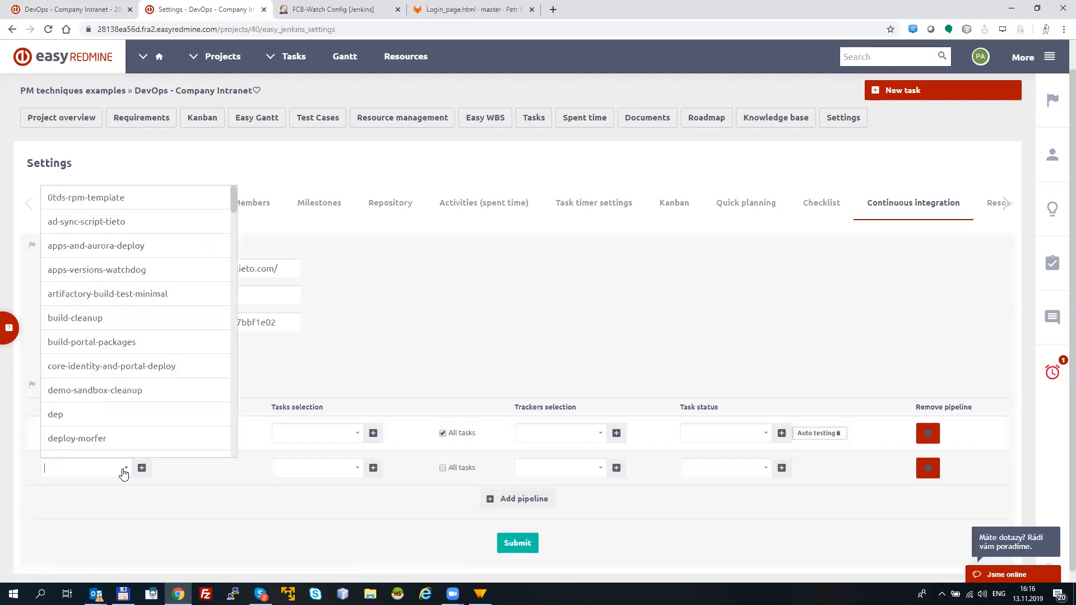
{"action": "left_click", "coordinate": [85, 413]}
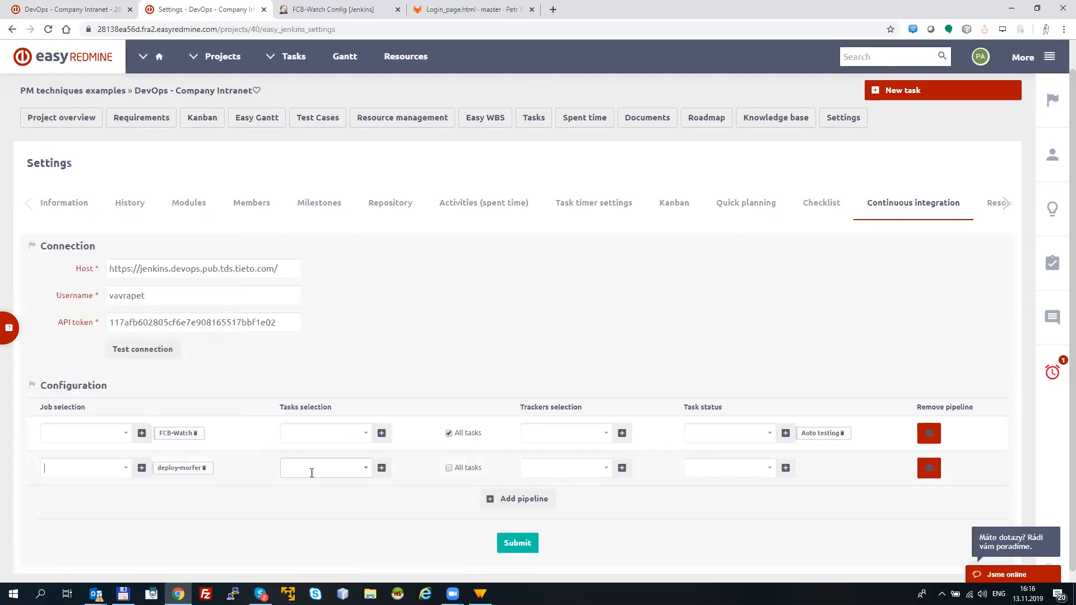
{"action": "left_click", "coordinate": [494, 499]}
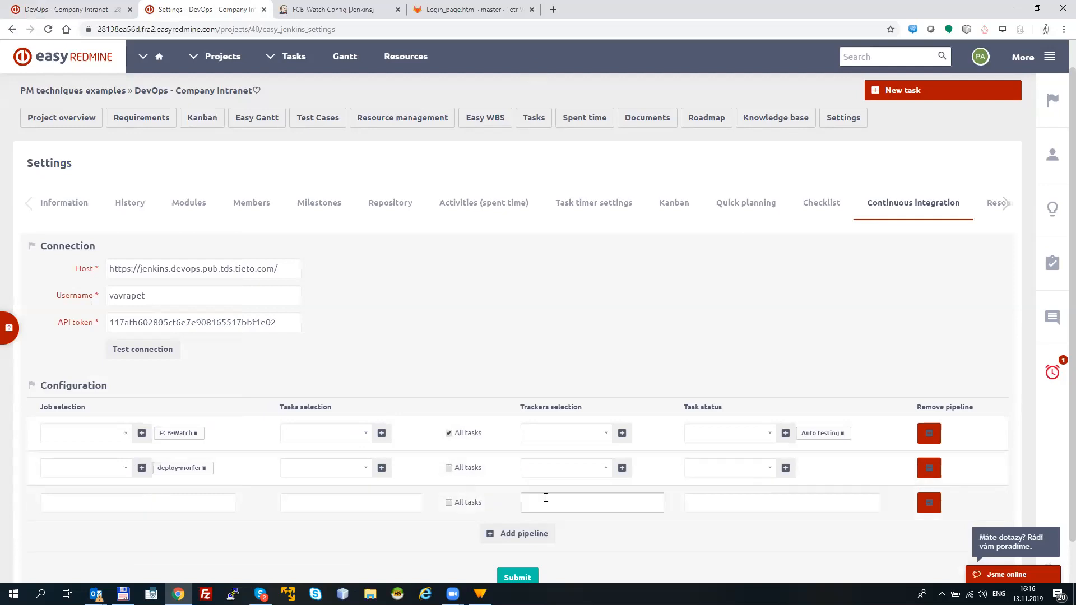
{"action": "left_click", "coordinate": [929, 503]}
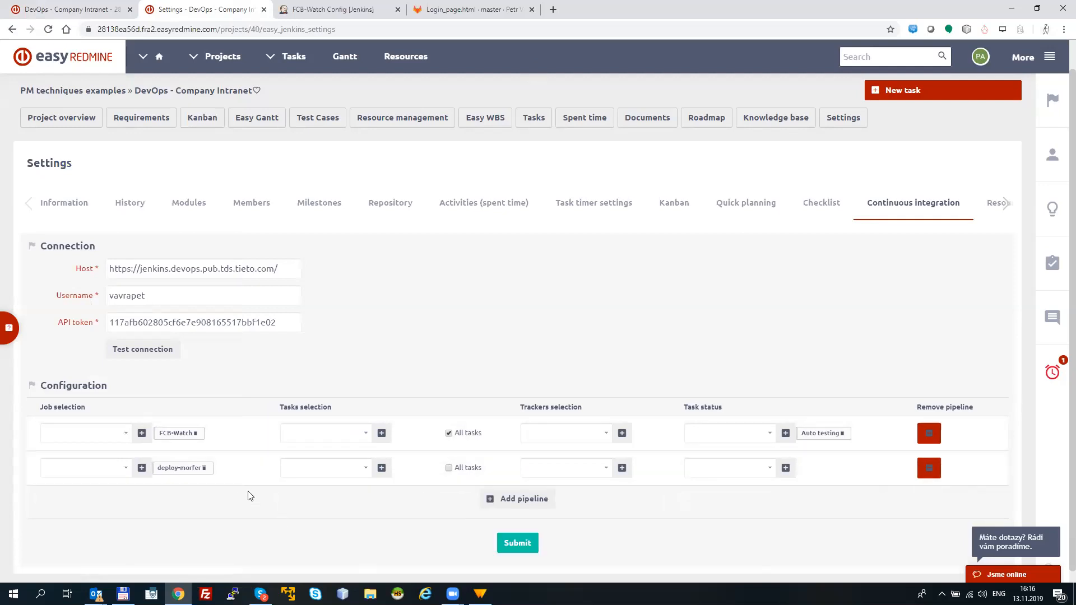
{"action": "left_click", "coordinate": [929, 468]}
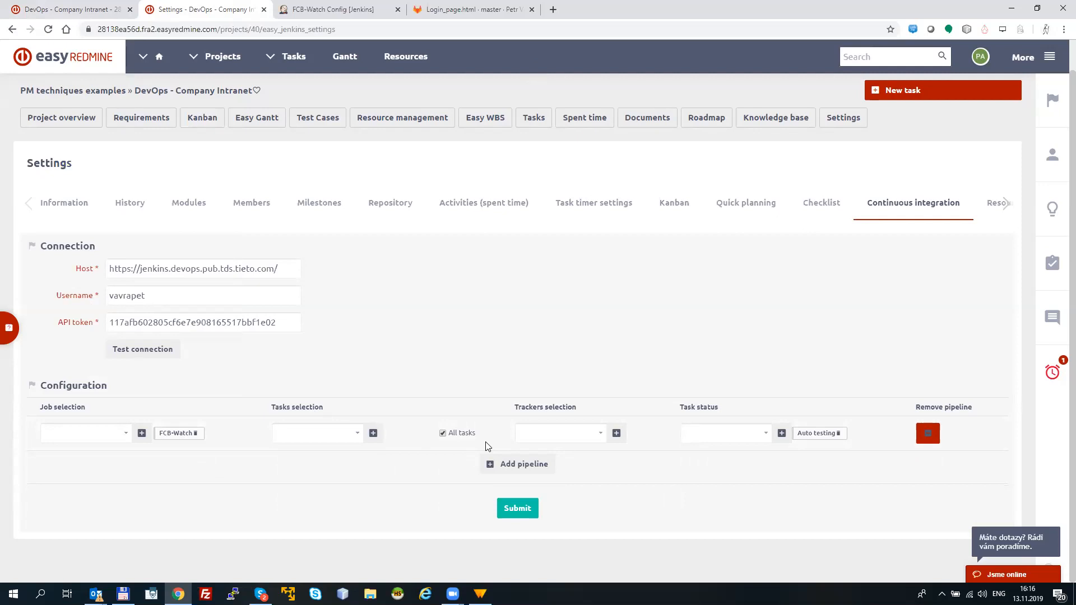
Step: Examine the task, tracker and task status options of the FCB-Watch pipeline without changing the selections
{"action": "left_click", "coordinate": [357, 437]}
{"action": "left_click", "coordinate": [601, 436]}
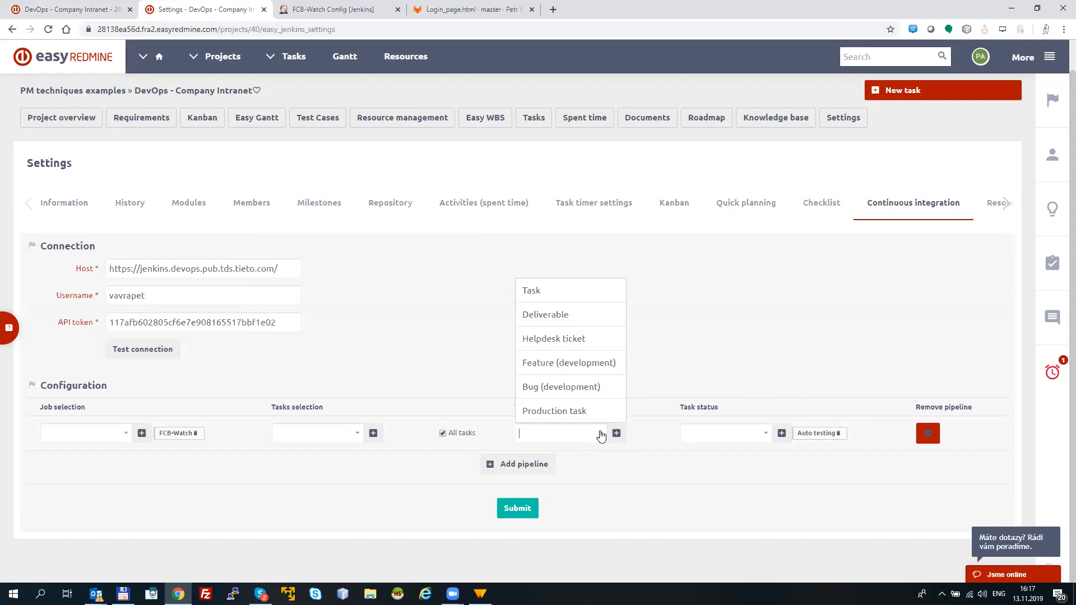
{"action": "left_click", "coordinate": [646, 437]}
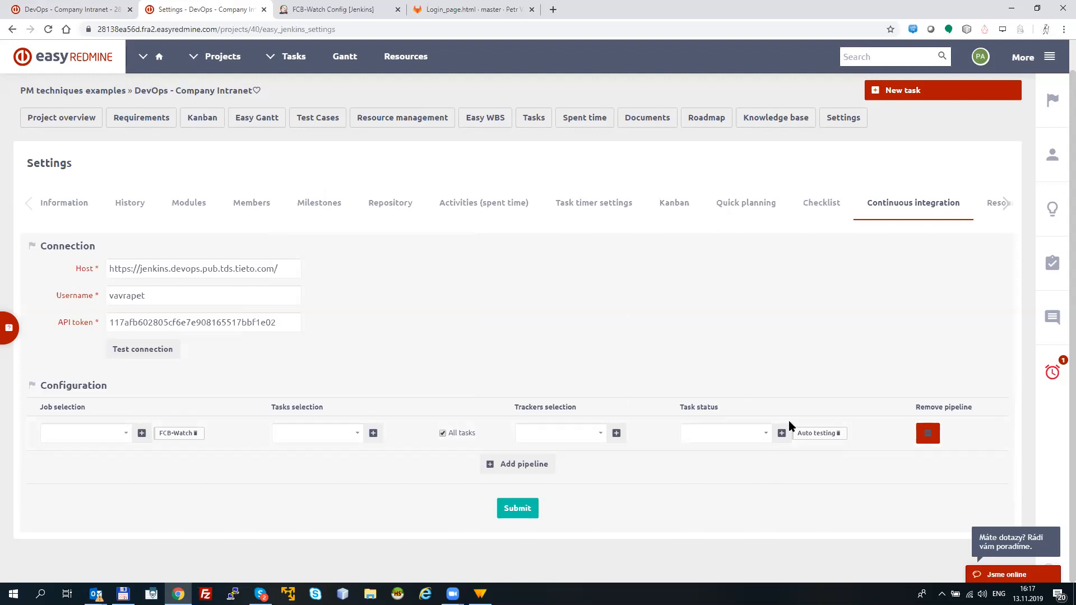
{"action": "left_click", "coordinate": [765, 433]}
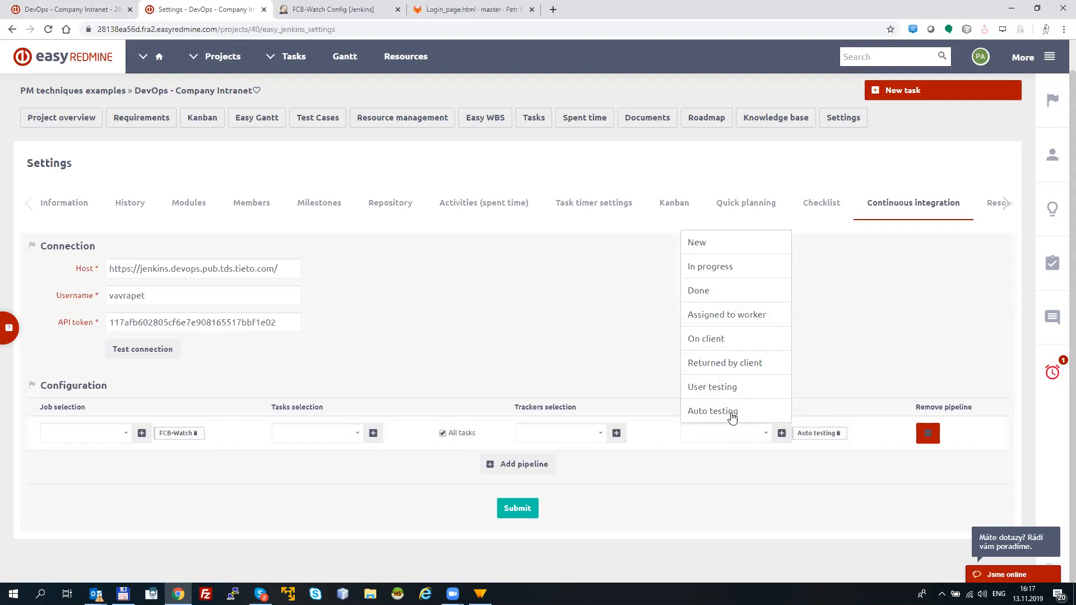
{"action": "left_click", "coordinate": [786, 457]}
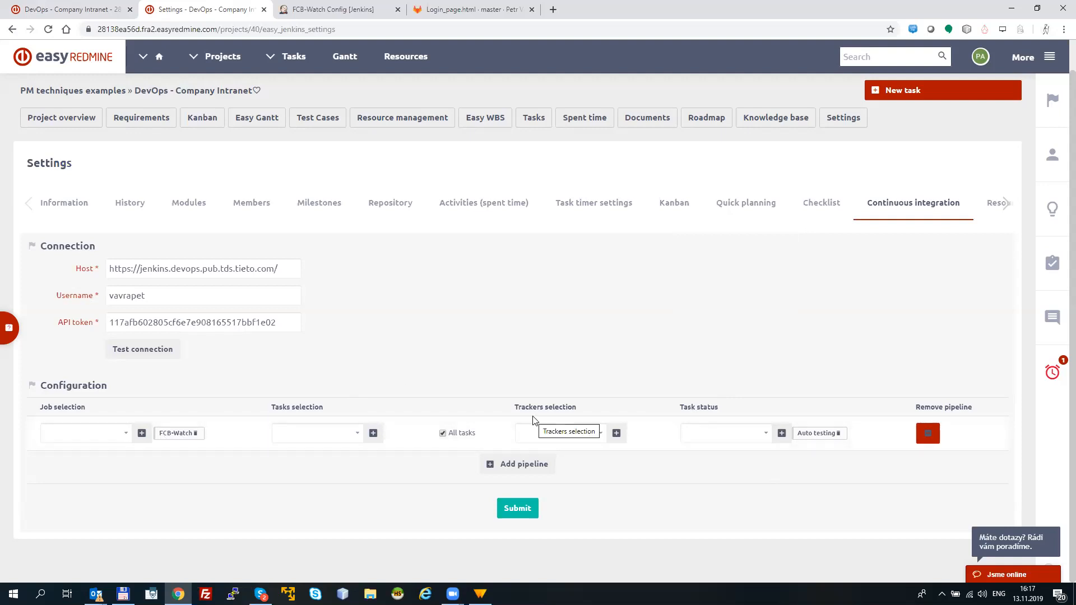
Step: Open the Login page task from the Layout requirement in the project's requirements tree
{"action": "left_click", "coordinate": [105, 11]}
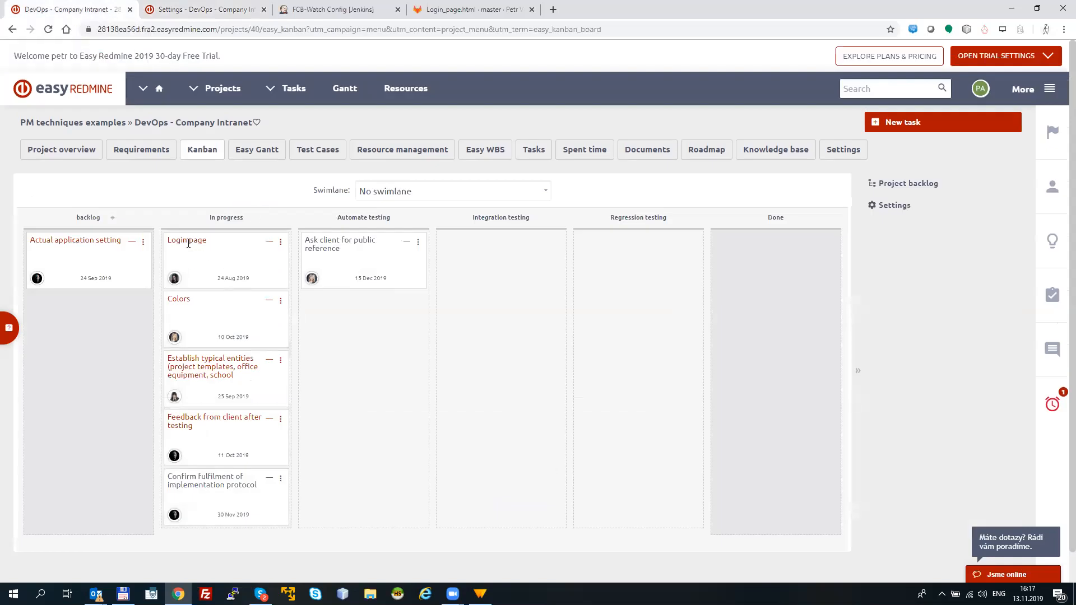
{"action": "left_click", "coordinate": [139, 148]}
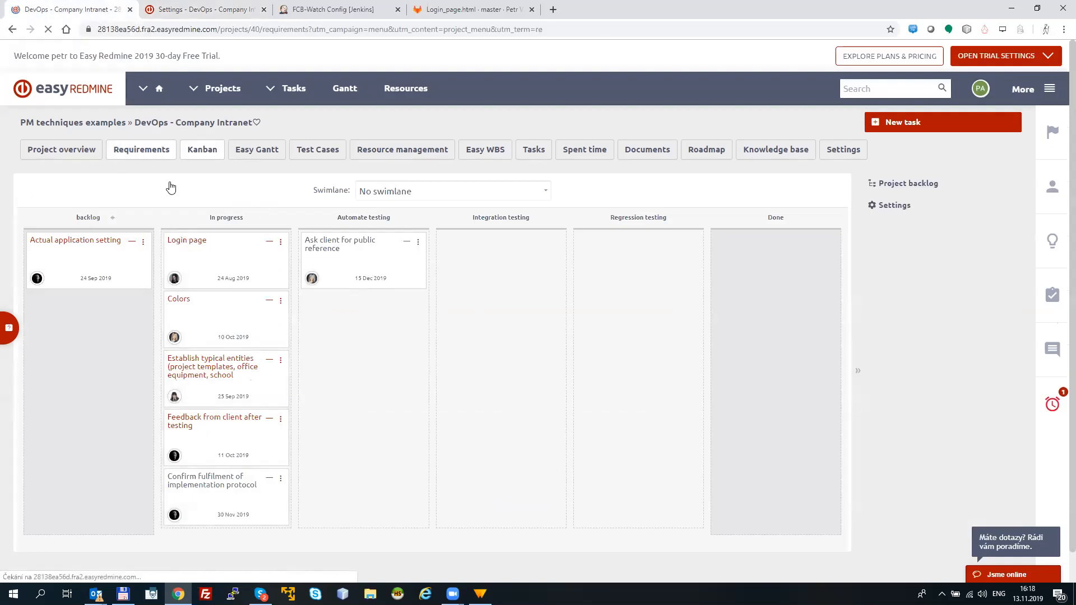
{"action": "left_click", "coordinate": [107, 305]}
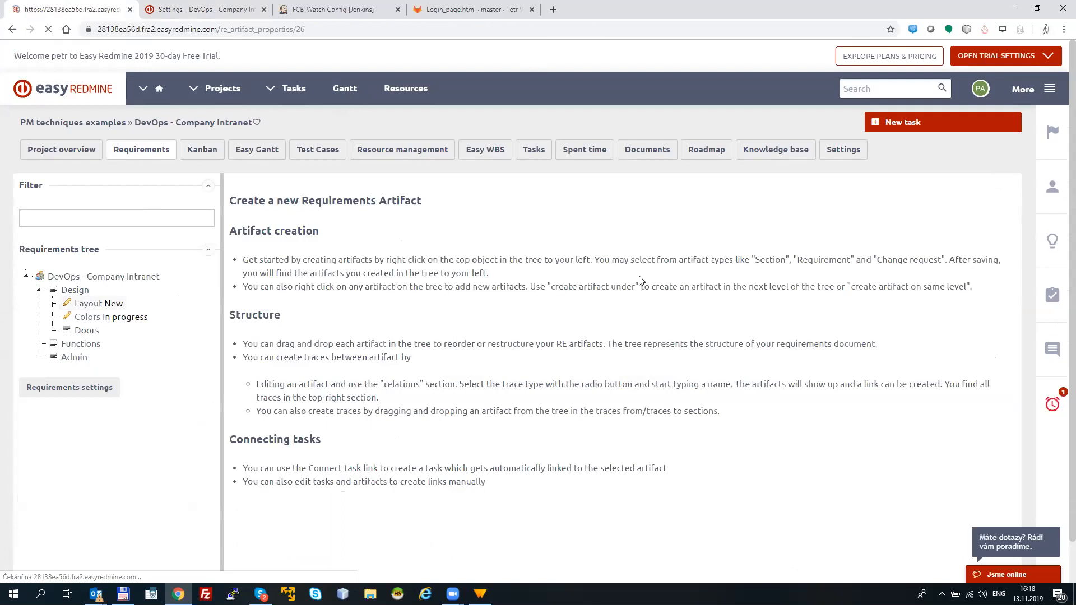
{"action": "left_click", "coordinate": [851, 323]}
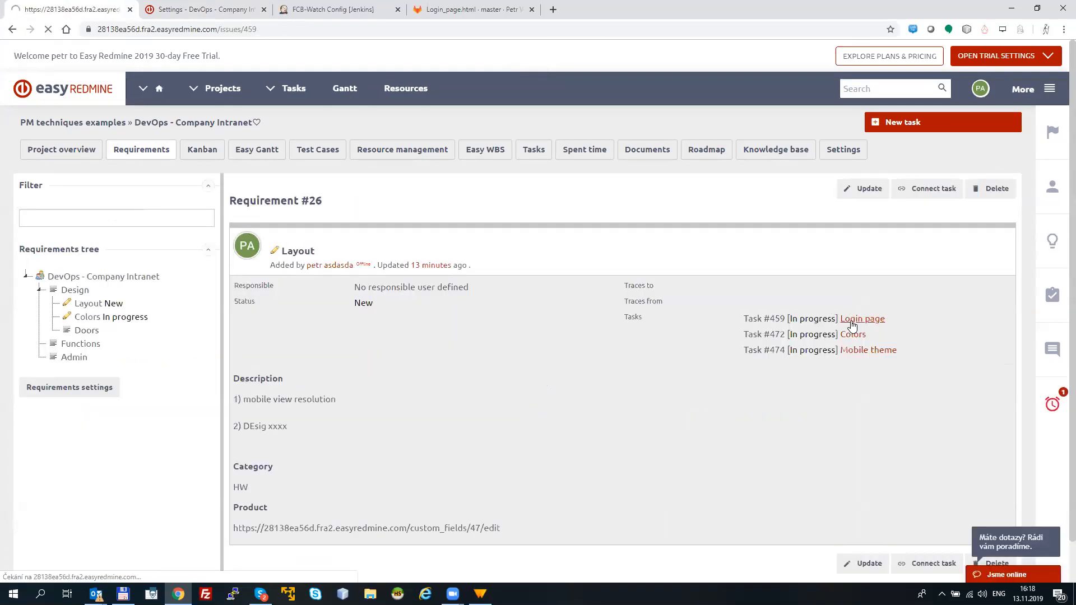
{"action": "mouse_move", "coordinate": [238, 245]}
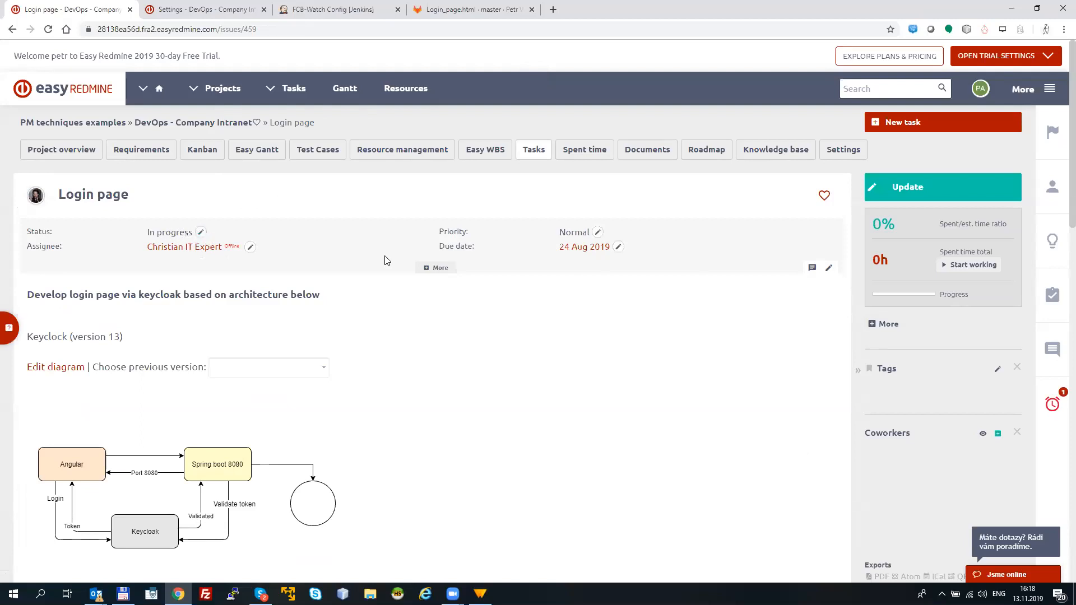
Step: Open the Login page task's Easy Jenkins CI results and examine the date, status and output of the newest FCB-Watch run
{"action": "scroll", "coordinate": [1058, 194], "scroll_direction": "down", "scroll_amount": 15}
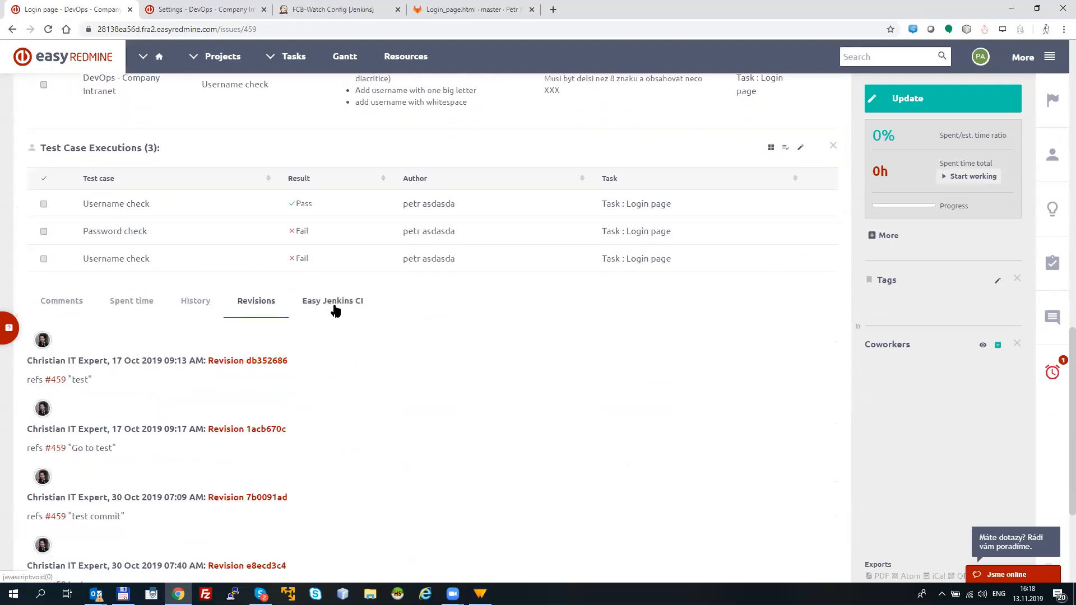
{"action": "left_click", "coordinate": [334, 304]}
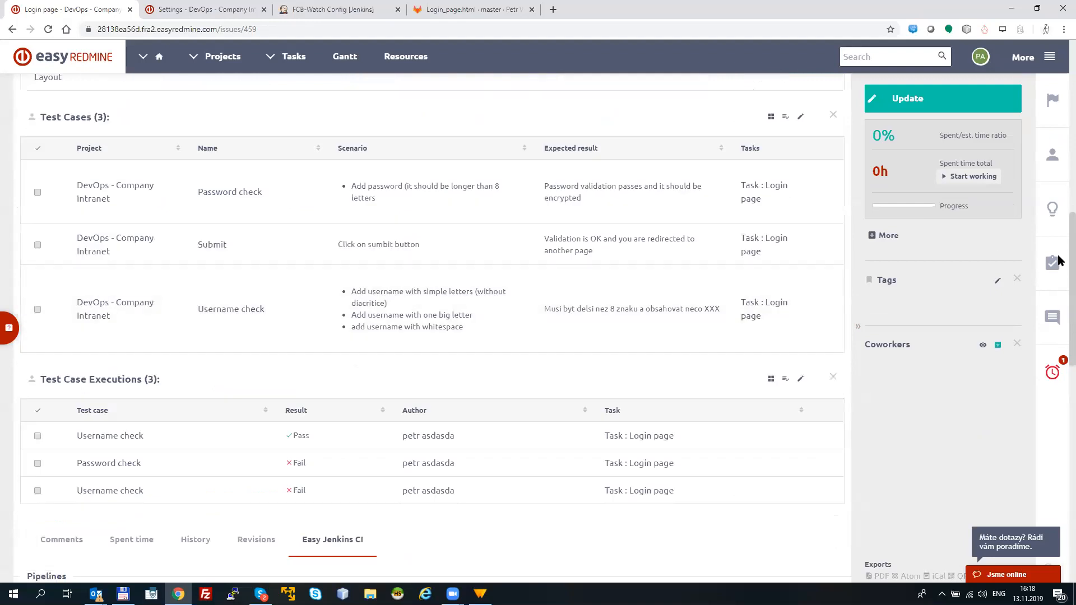
{"action": "scroll", "coordinate": [1061, 269], "scroll_direction": "down", "scroll_amount": 3}
{"action": "scroll", "coordinate": [1061, 357], "scroll_direction": "down", "scroll_amount": 5}
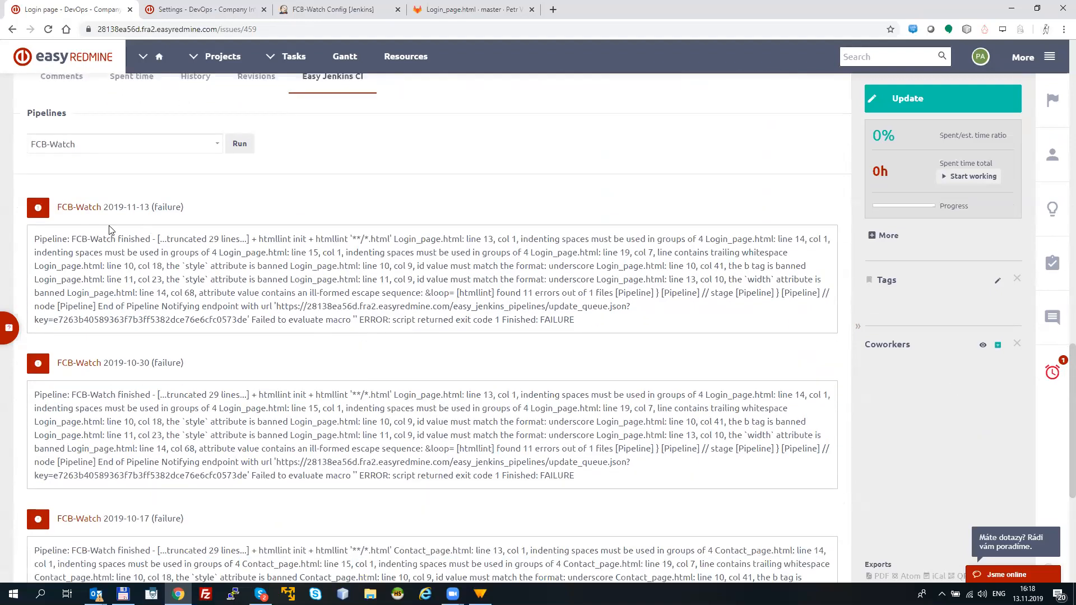
{"action": "left_click_drag", "start_coordinate": [195, 208], "coordinate": [102, 206]}
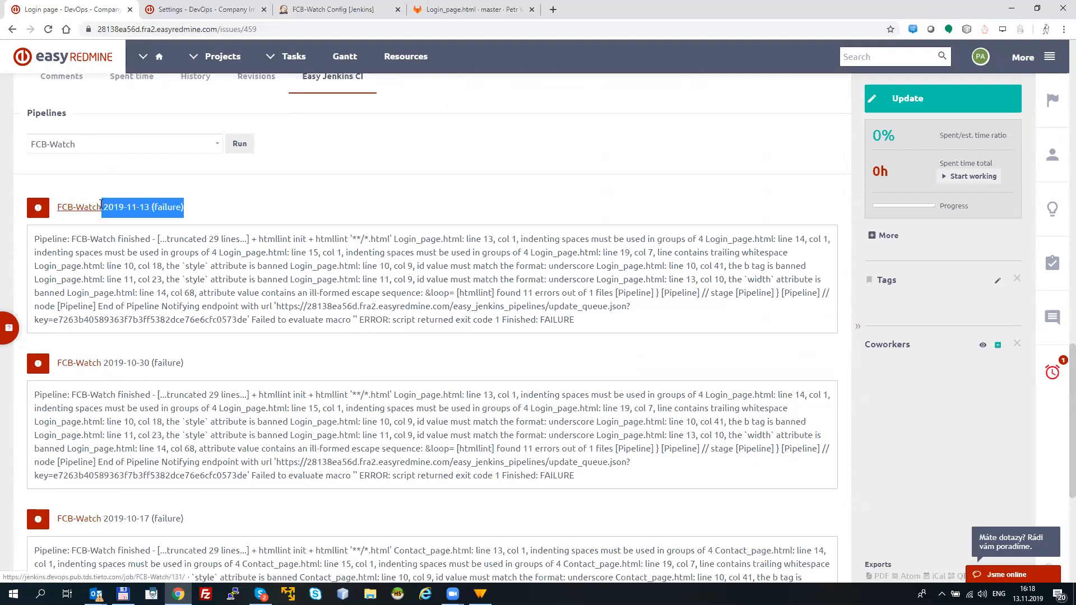
{"action": "left_click", "coordinate": [210, 216]}
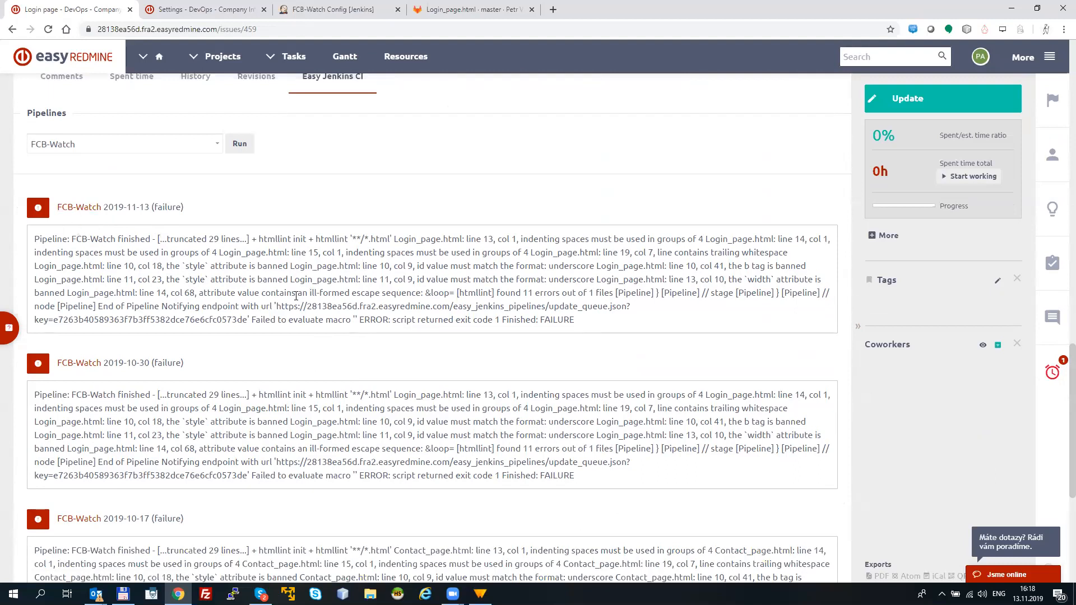
{"action": "left_click_drag", "start_coordinate": [98, 241], "coordinate": [449, 308]}
{"action": "left_click", "coordinate": [121, 315]}
{"action": "left_click_drag", "start_coordinate": [193, 209], "coordinate": [99, 208]}
{"action": "left_click", "coordinate": [231, 208]}
{"action": "left_click_drag", "start_coordinate": [204, 211], "coordinate": [110, 215]}
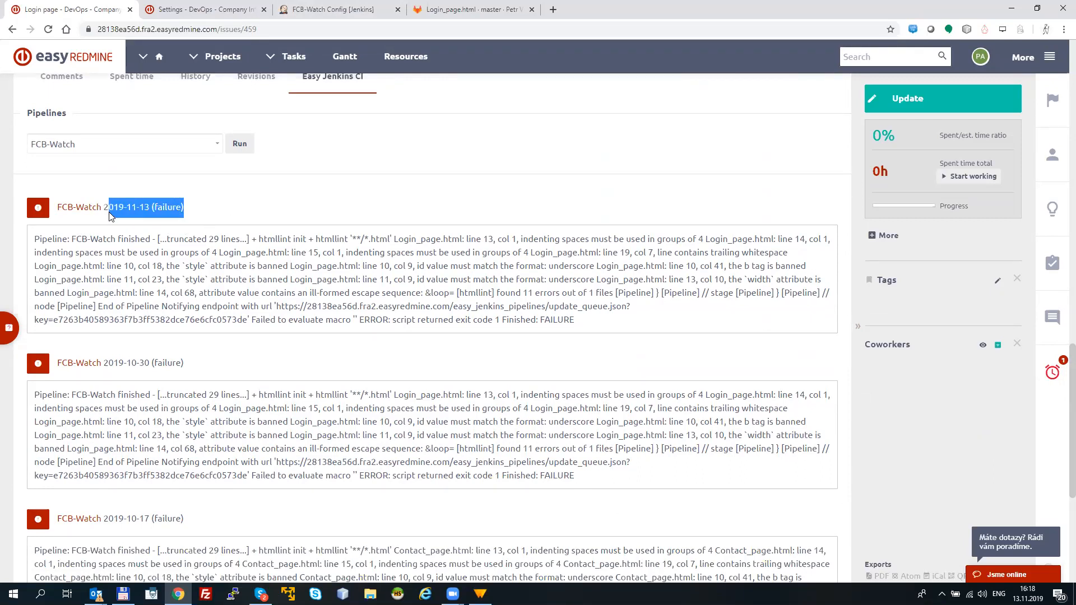
{"action": "left_click", "coordinate": [285, 201]}
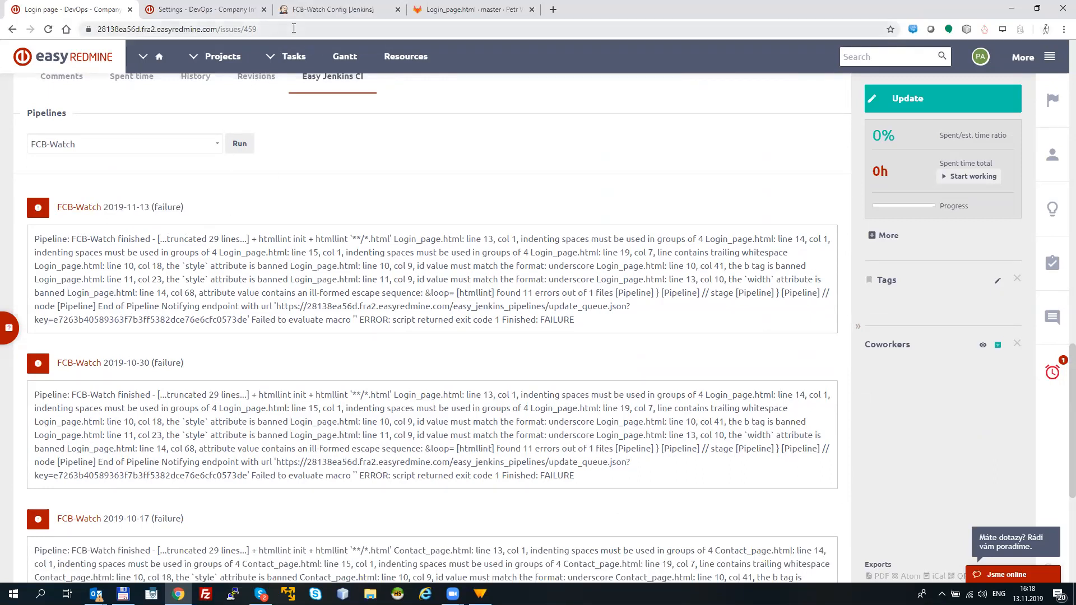
Step: On the project's Kanban board, move the Login page task from In progress to Automate testing
{"action": "left_click_drag", "start_coordinate": [1061, 364], "coordinate": [1061, 44]}
{"action": "left_click", "coordinate": [195, 151]}
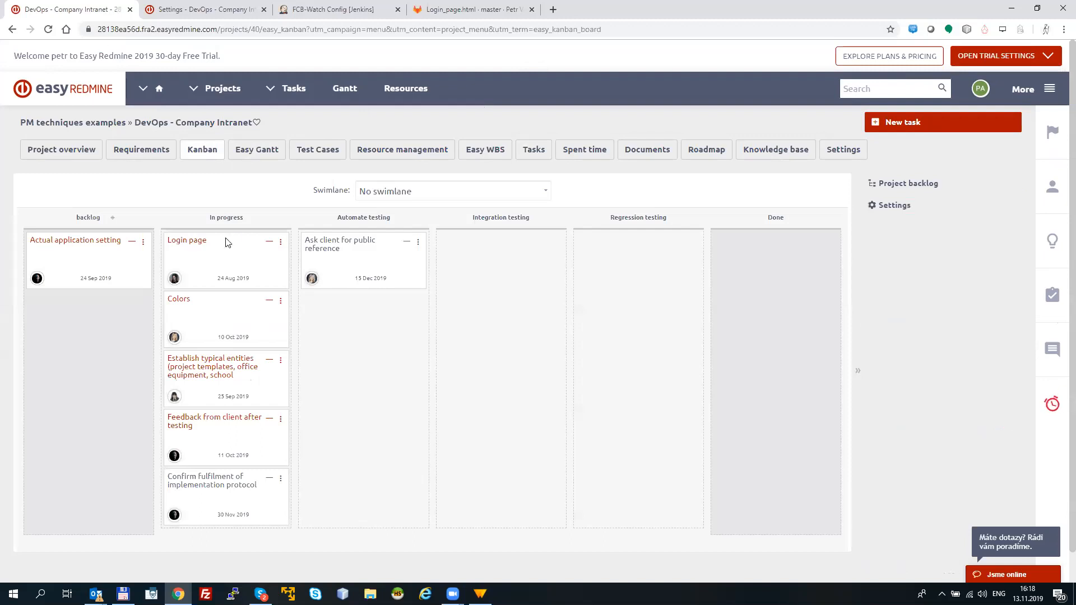
{"action": "left_click_drag", "start_coordinate": [229, 251], "coordinate": [321, 240]}
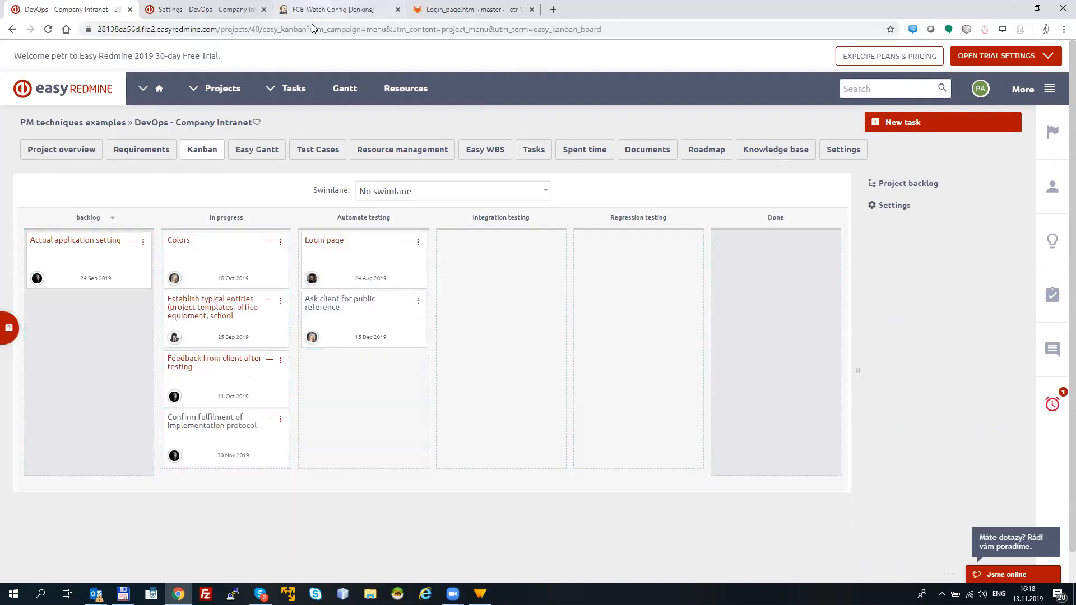
Step: Switch to Jenkins, go back to the FCB-Watch pipeline overview and read the stage logs of the newest HTML check
{"action": "left_click", "coordinate": [333, 10]}
{"action": "left_click", "coordinate": [11, 29]}
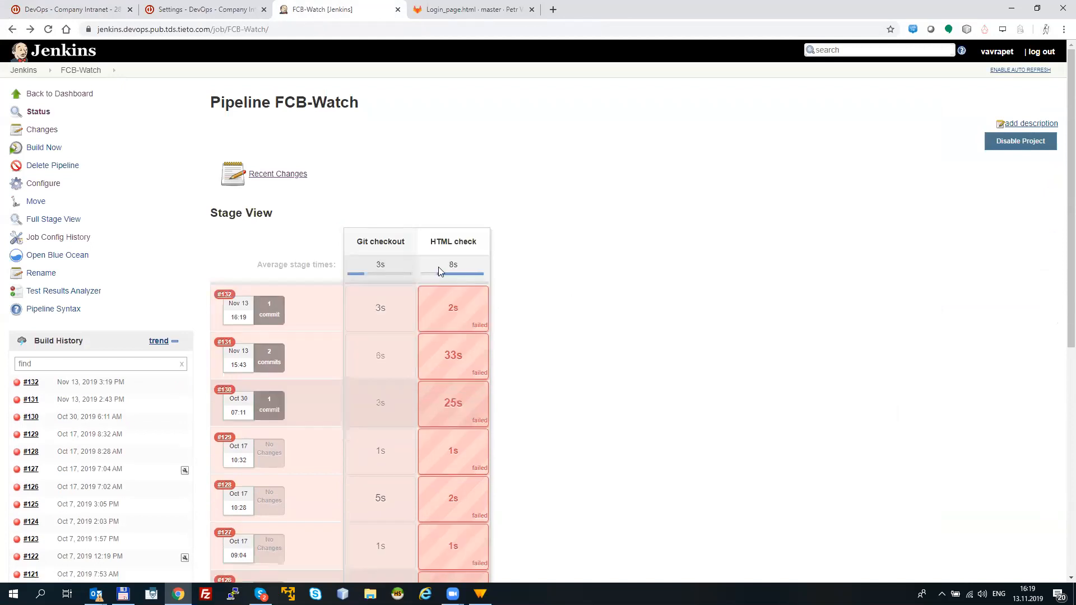
{"action": "mouse_move", "coordinate": [452, 315]}
{"action": "left_click", "coordinate": [447, 262]}
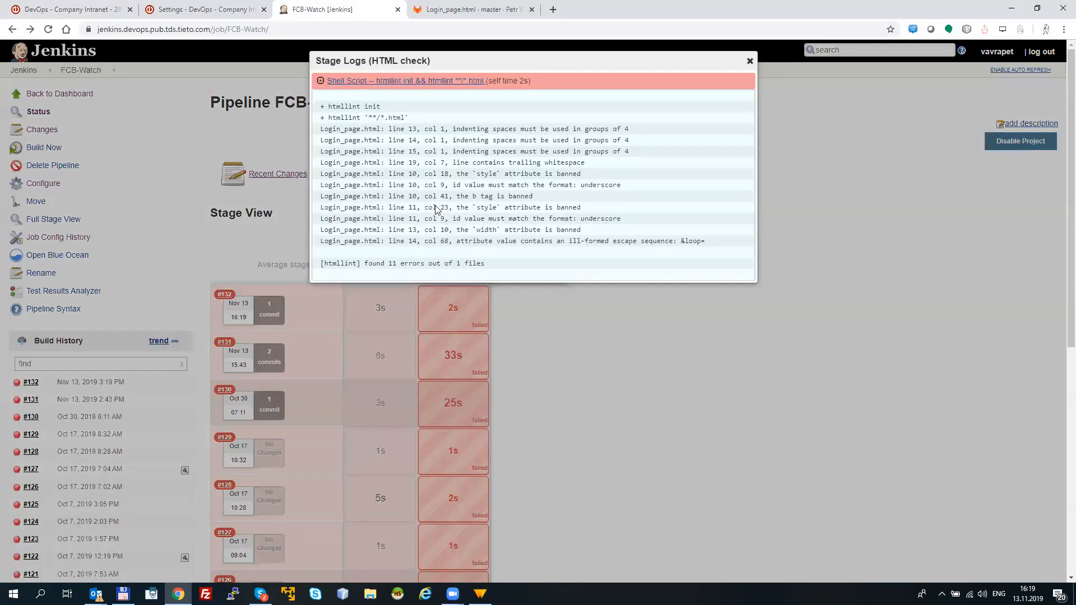
{"action": "left_click_drag", "start_coordinate": [324, 129], "coordinate": [630, 165]}
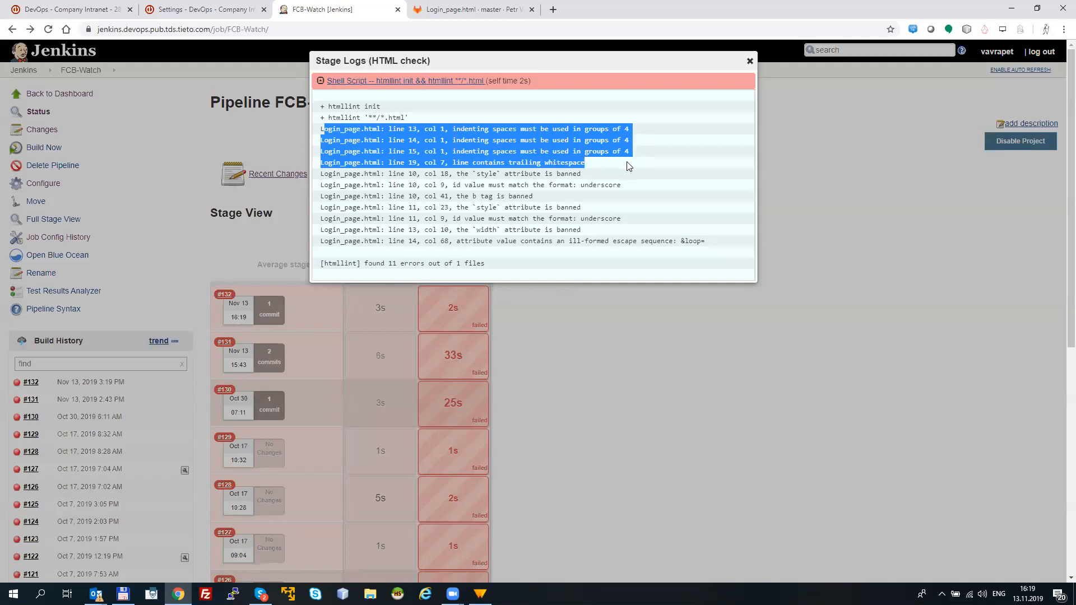
{"action": "left_click", "coordinate": [598, 167]}
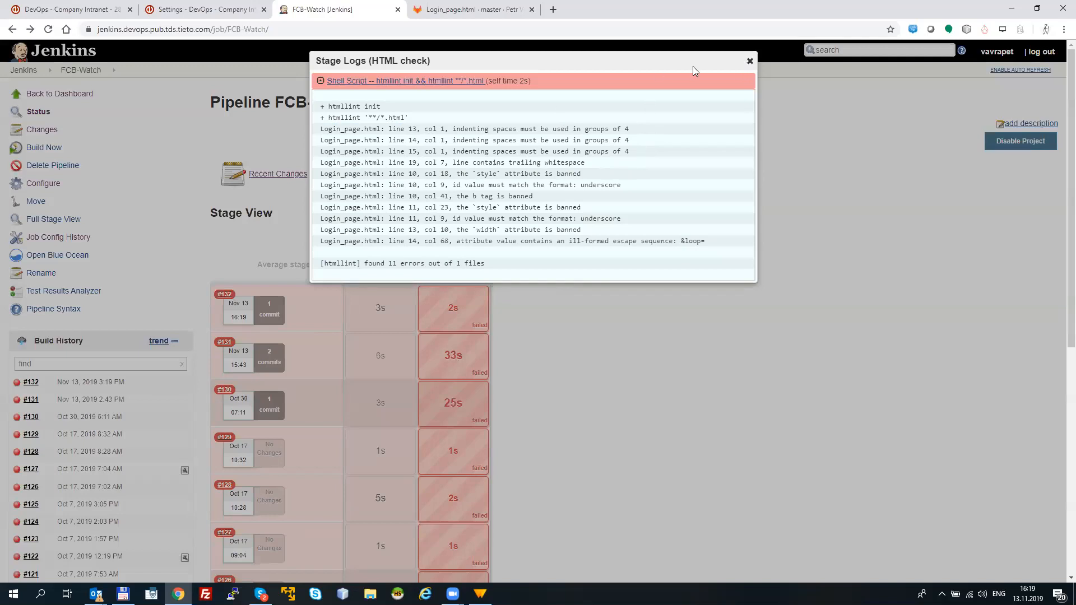
{"action": "left_click", "coordinate": [750, 61]}
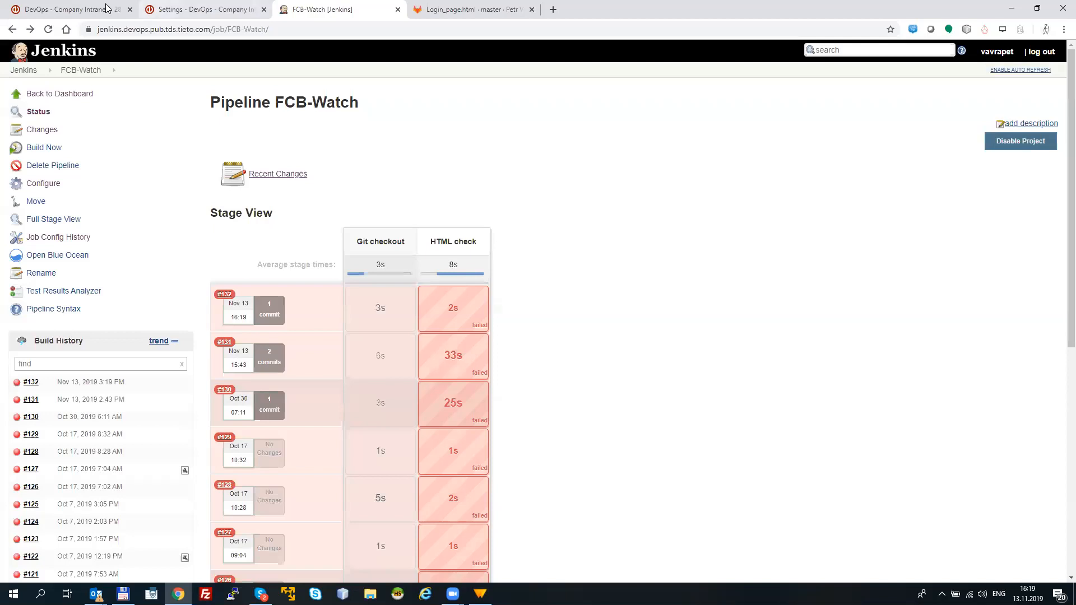
Step: Return to Easy Redmine, reopen the Login page task from the Layout requirement and review the output of its newest FCB-Watch run
{"action": "left_click", "coordinate": [107, 9]}
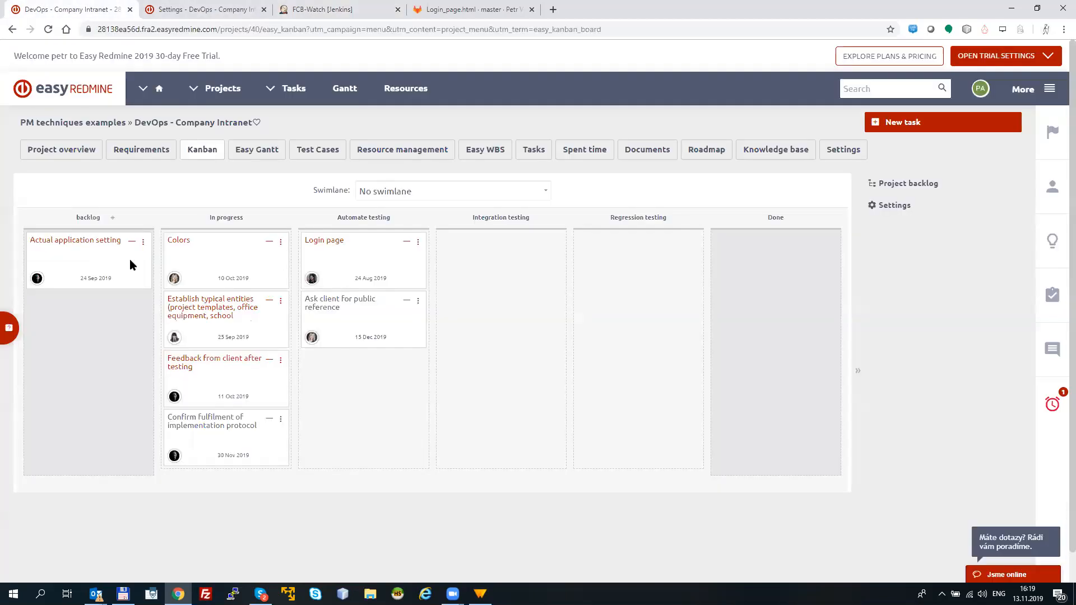
{"action": "left_click", "coordinate": [145, 157]}
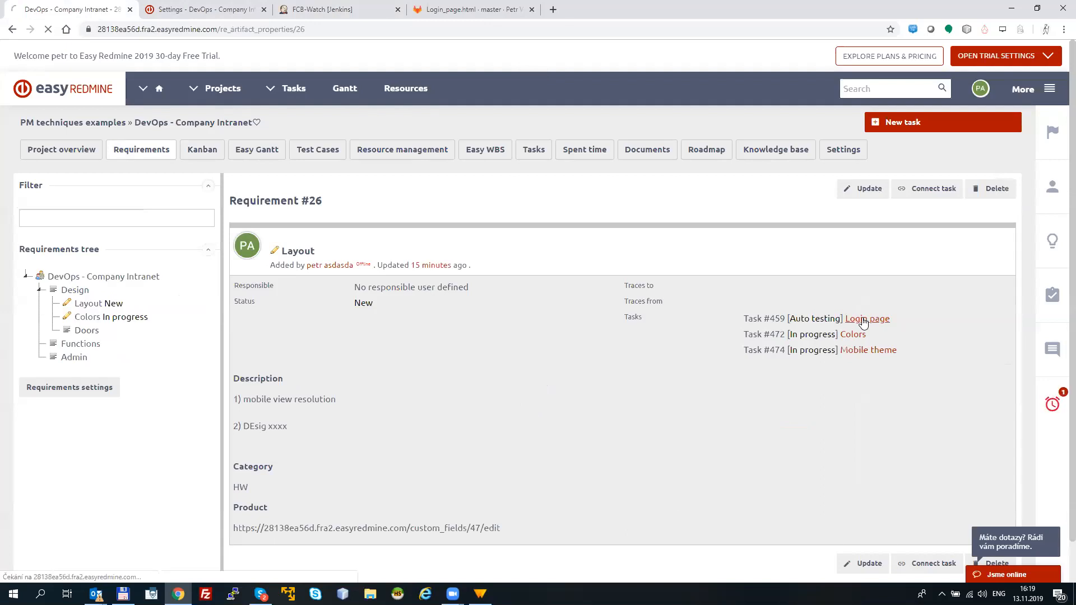
{"action": "left_click", "coordinate": [863, 322]}
{"action": "scroll", "coordinate": [1059, 273], "scroll_direction": "down", "scroll_amount": 6}
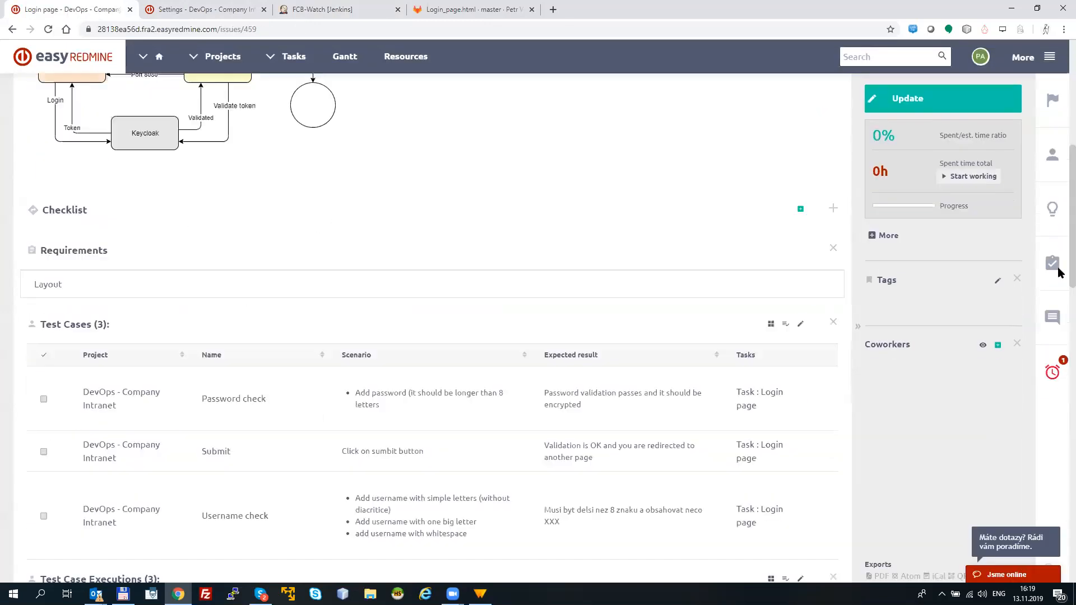
{"action": "scroll", "coordinate": [1059, 273], "scroll_direction": "down", "scroll_amount": 10}
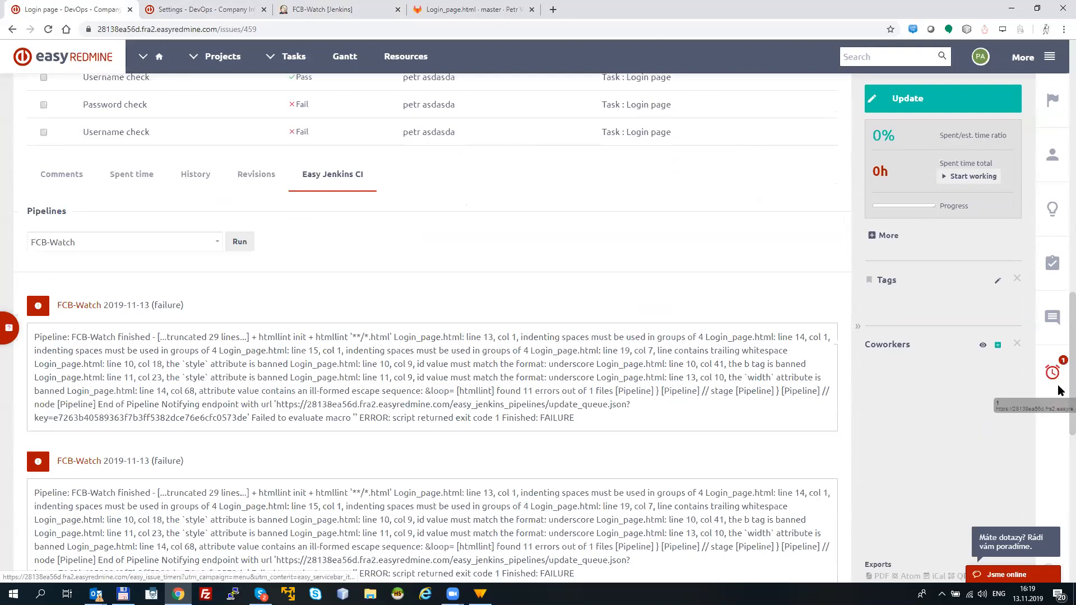
{"action": "scroll", "coordinate": [1059, 370], "scroll_direction": "down", "scroll_amount": 3}
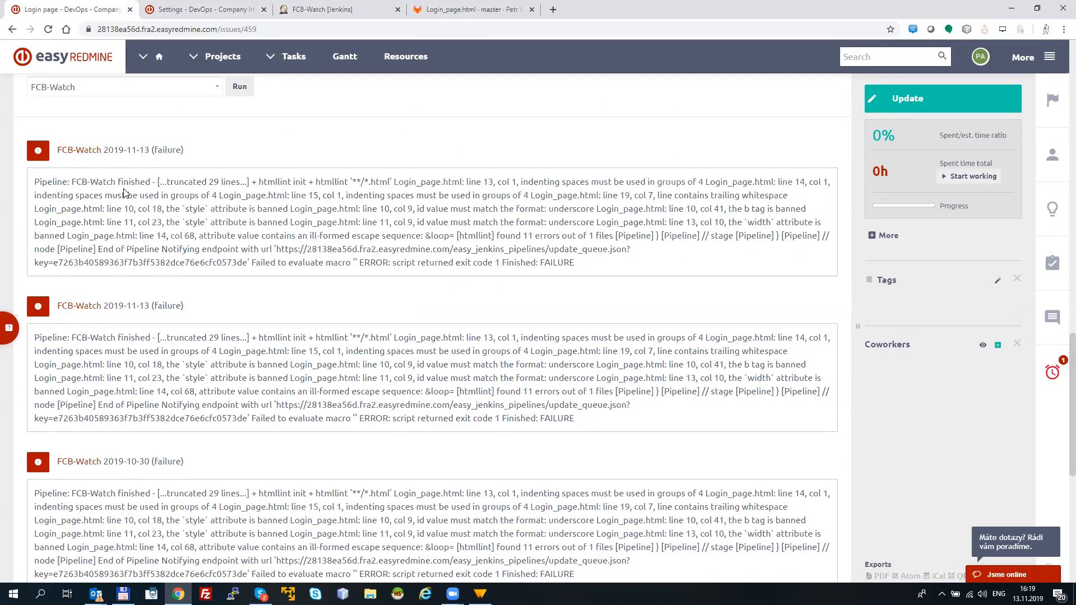
{"action": "left_click_drag", "start_coordinate": [52, 183], "coordinate": [599, 271]}
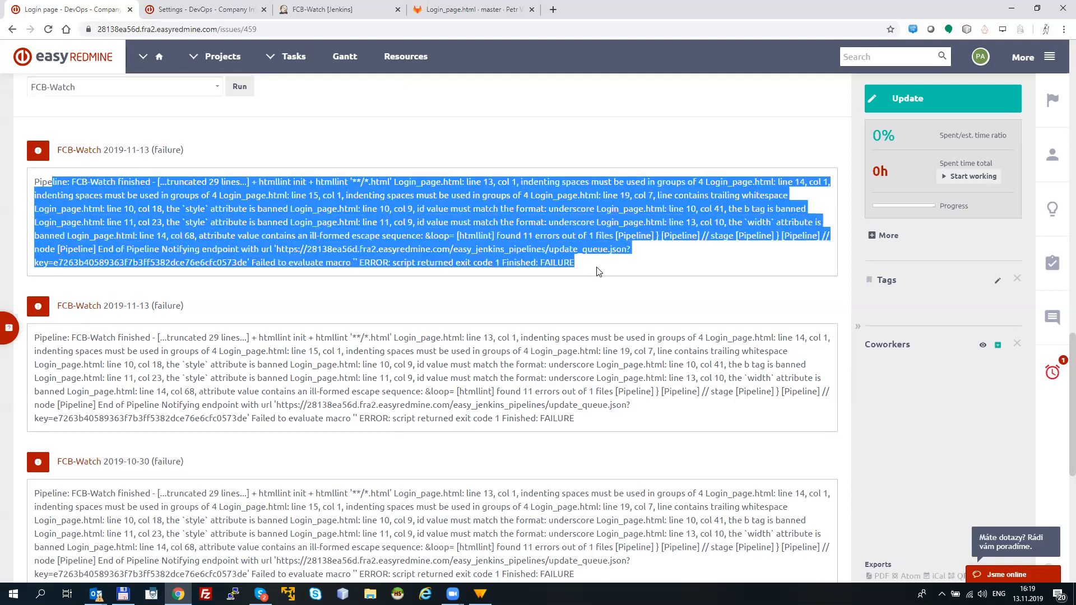
{"action": "left_click", "coordinate": [240, 184]}
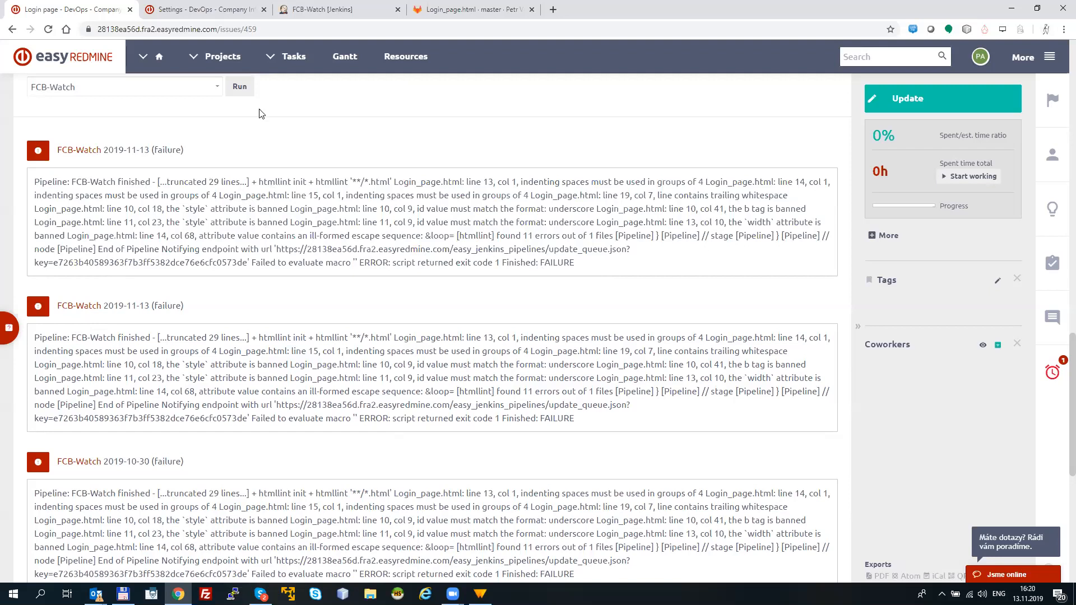
Step: Open the Jenkins build linked from the newest FCB-Watch result, and return to the Login page task's pipeline section
{"action": "left_click", "coordinate": [83, 150]}
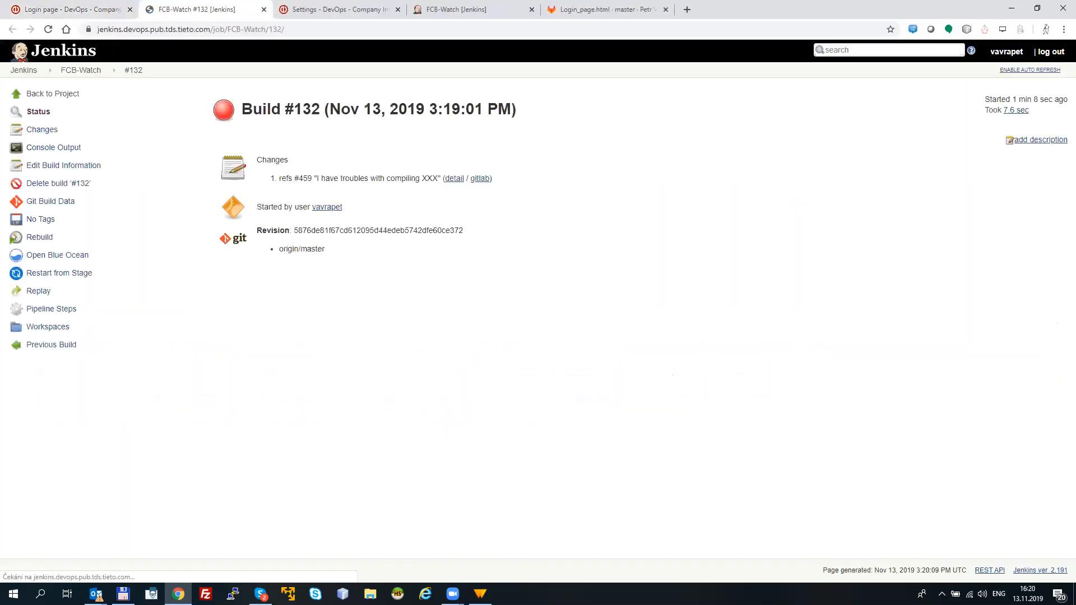
{"action": "left_click", "coordinate": [77, 12]}
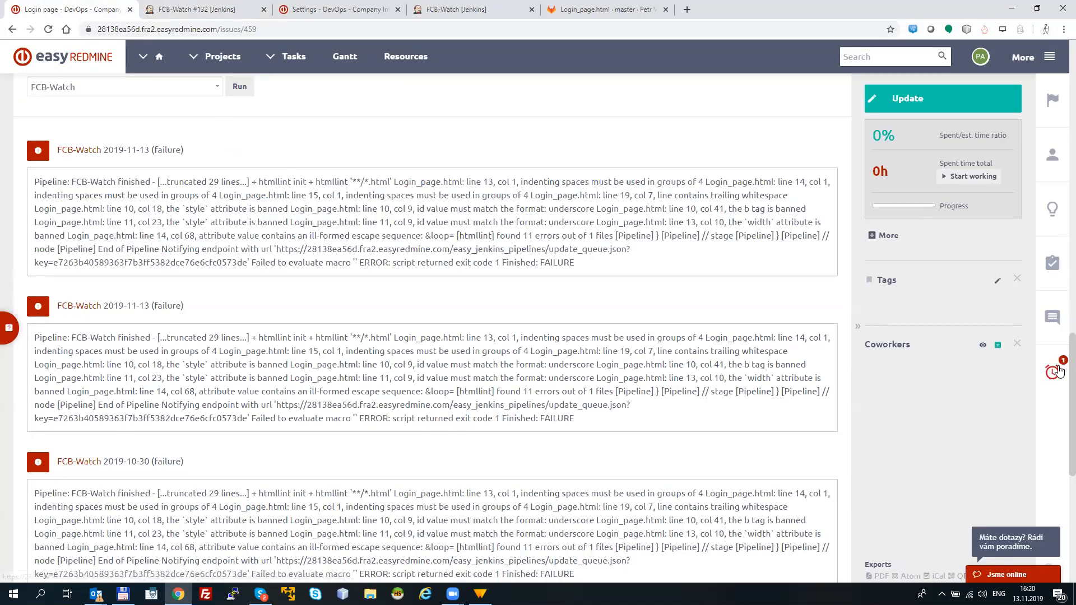
{"action": "scroll", "coordinate": [645, 237], "scroll_direction": "up", "scroll_amount": 2}
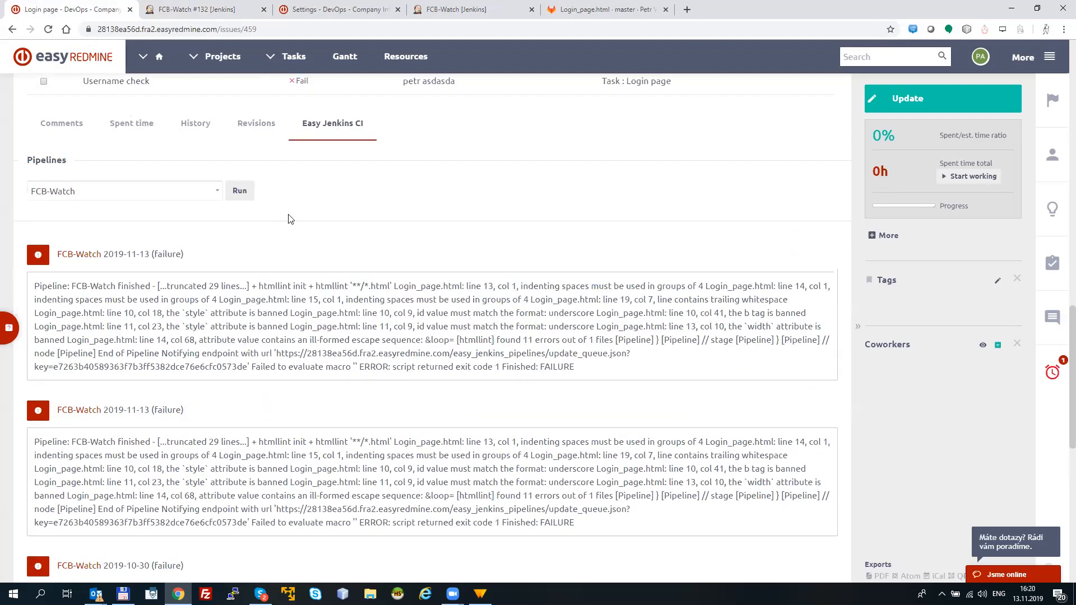
{"action": "left_click", "coordinate": [240, 193]}
Step: Look back over the Login page task, from its test case executions to the diagram and task status
{"action": "scroll", "coordinate": [1061, 339], "scroll_direction": "up", "scroll_amount": 1}
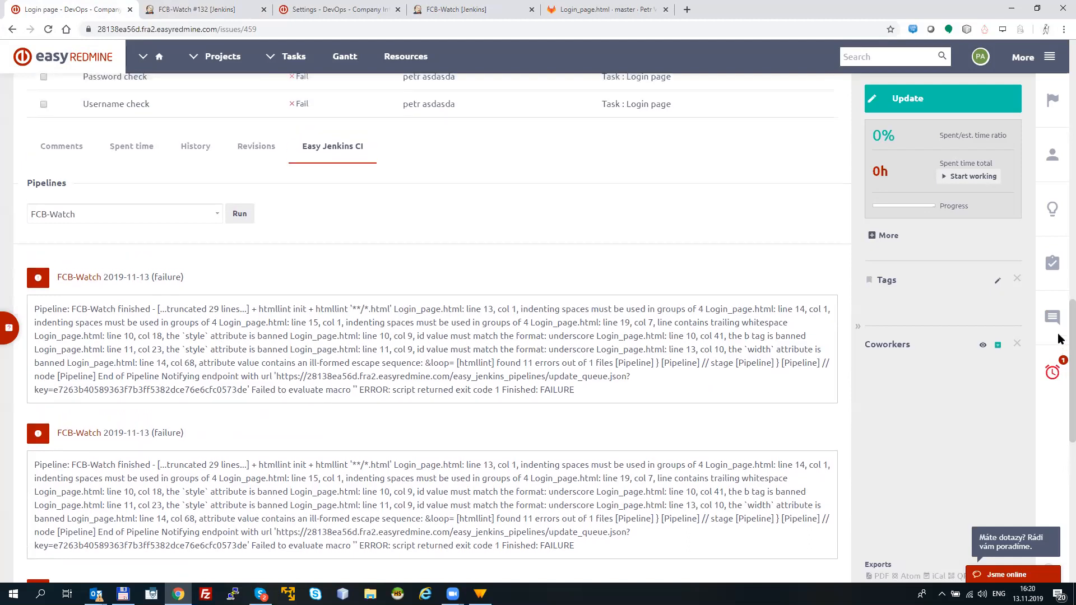
{"action": "scroll", "coordinate": [1061, 338], "scroll_direction": "up", "scroll_amount": 2}
{"action": "scroll", "coordinate": [1061, 317], "scroll_direction": "up", "scroll_amount": 1}
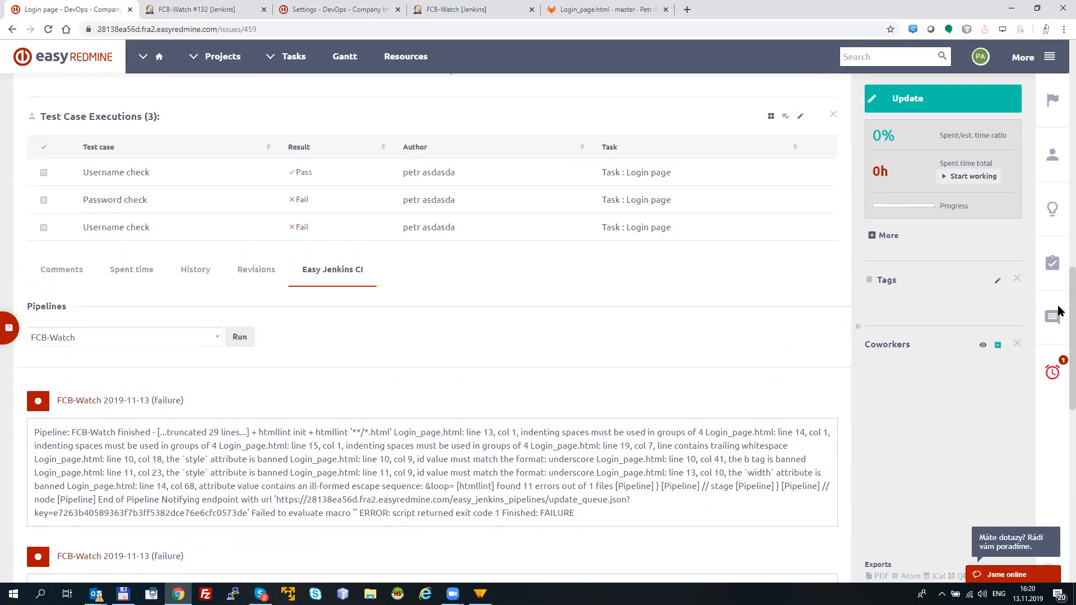
{"action": "scroll", "coordinate": [1060, 311], "scroll_direction": "up", "scroll_amount": 1}
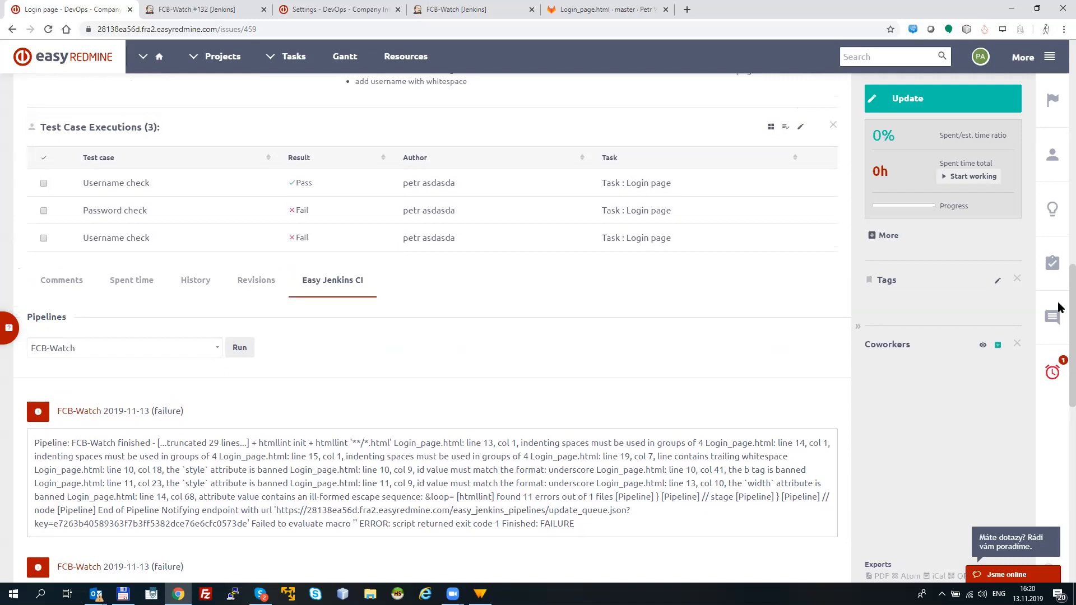
{"action": "scroll", "coordinate": [1060, 309], "scroll_direction": "up", "scroll_amount": 8}
{"action": "scroll", "coordinate": [1060, 181], "scroll_direction": "up", "scroll_amount": 5}
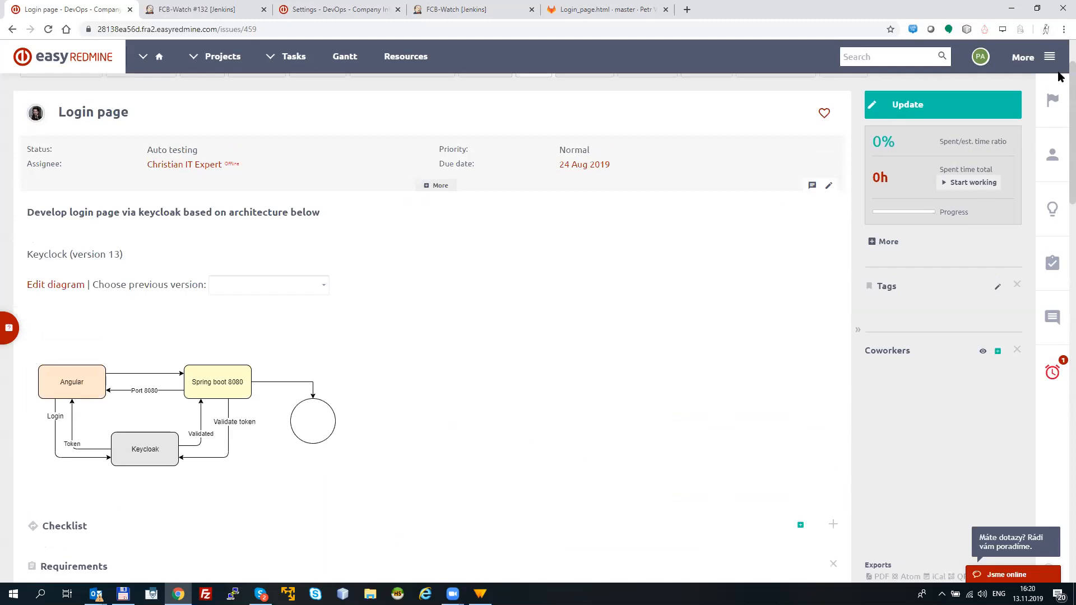
{"action": "scroll", "coordinate": [1059, 73], "scroll_direction": "up", "scroll_amount": 1}
{"action": "scroll", "coordinate": [1060, 60], "scroll_direction": "up", "scroll_amount": 1}
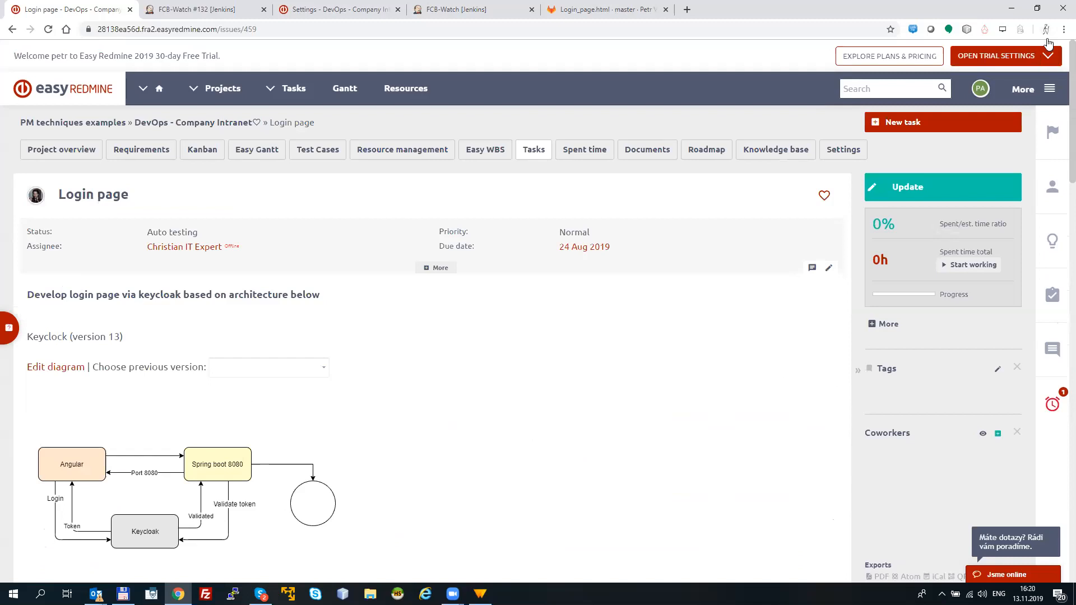
Step: Look over the additional Easy Redmine modules, such as Sprint dashboard, CRM and Help desk, and close the overview
{"action": "left_click", "coordinate": [1052, 88]}
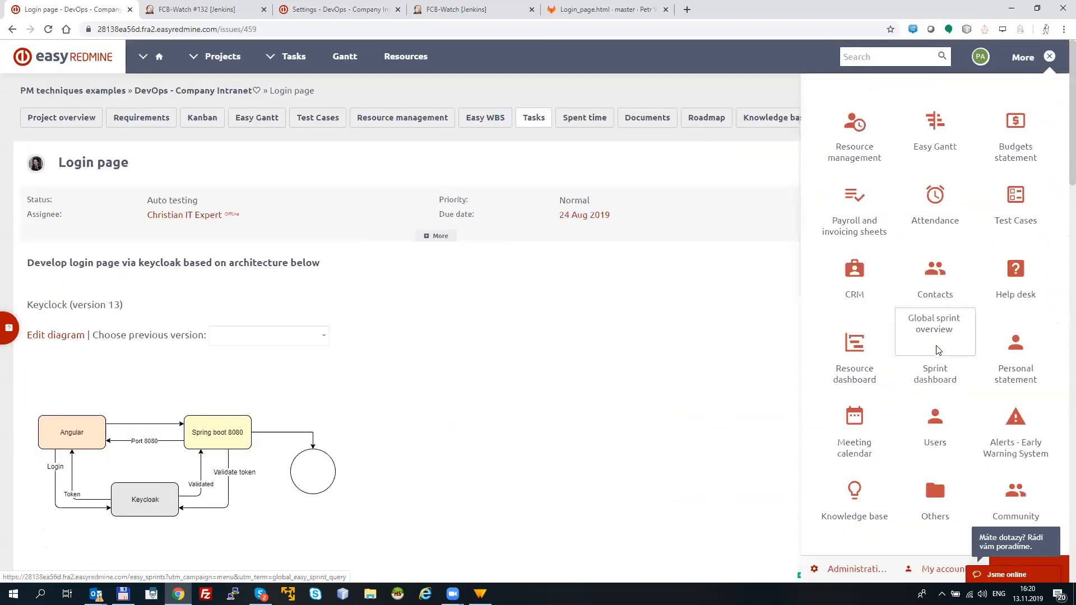
{"action": "mouse_move", "coordinate": [1001, 152]}
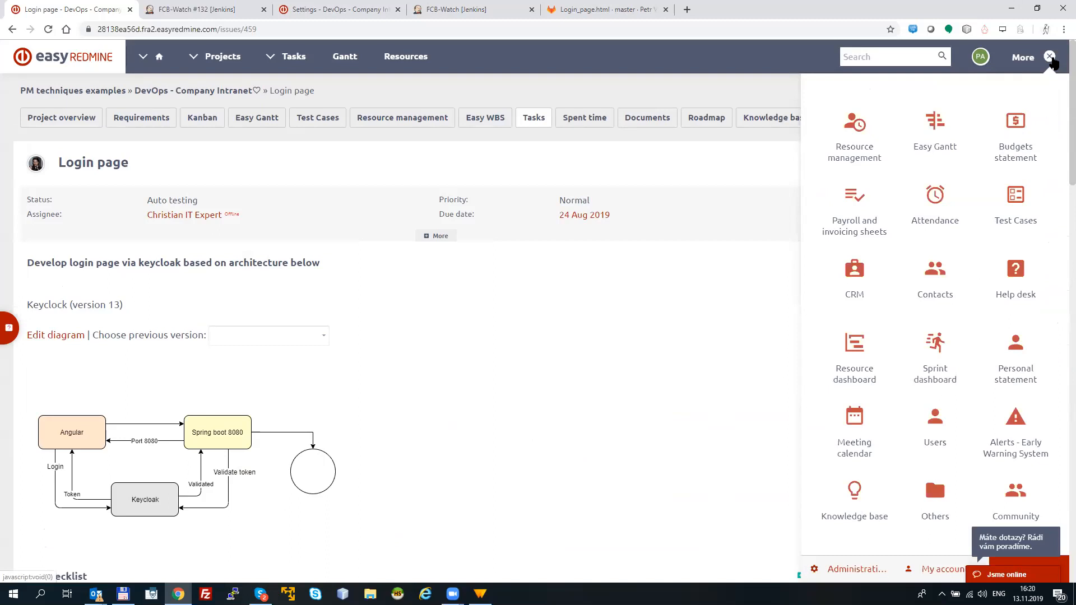
{"action": "left_click", "coordinate": [1051, 59]}
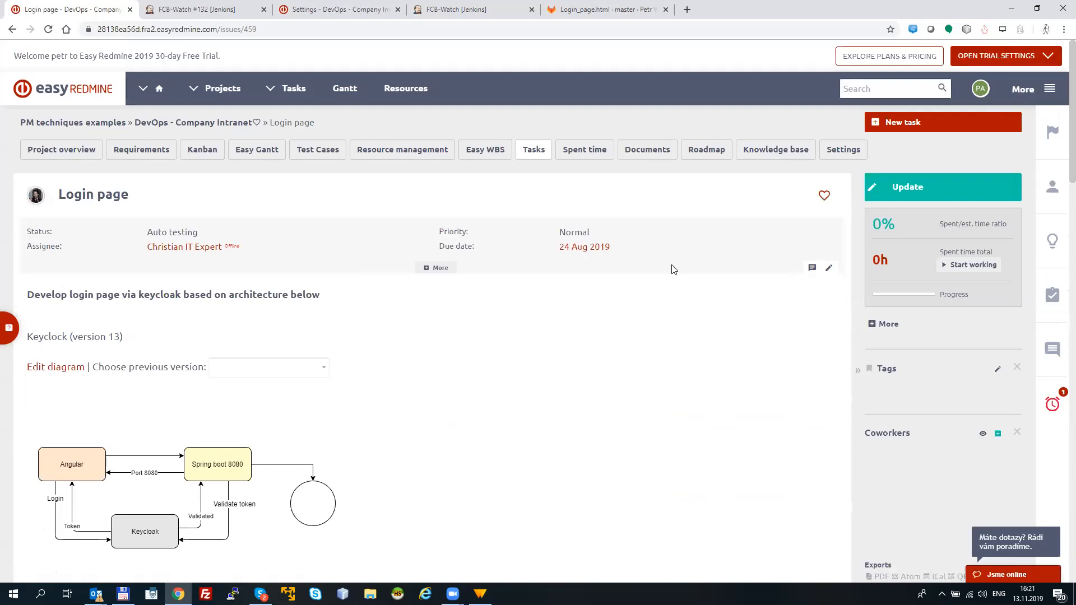
Step: Revisit the Login page task's Jenkins results and examine the htmllint errors in the newest FCB-Watch output
{"action": "scroll", "coordinate": [1057, 226], "scroll_direction": "down", "scroll_amount": 8}
{"action": "scroll", "coordinate": [1060, 320], "scroll_direction": "down", "scroll_amount": 12}
{"action": "left_click_drag", "start_coordinate": [192, 261], "coordinate": [440, 310]}
{"action": "left_click", "coordinate": [538, 340]}
{"action": "left_click_drag", "start_coordinate": [558, 333], "coordinate": [598, 336]}
{"action": "left_click", "coordinate": [247, 253]}
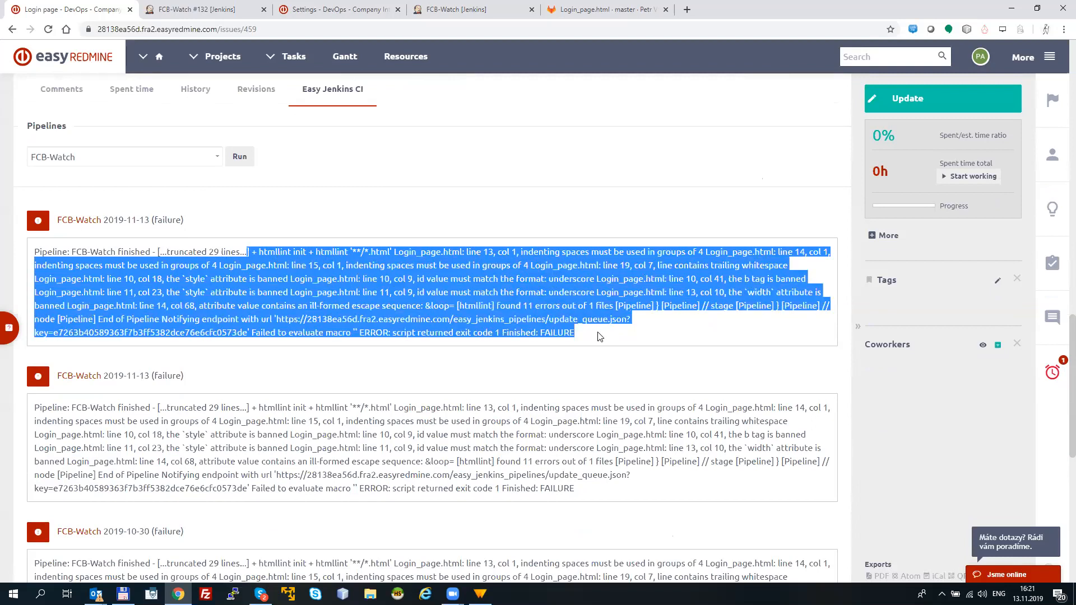
{"action": "left_click", "coordinate": [598, 336]}
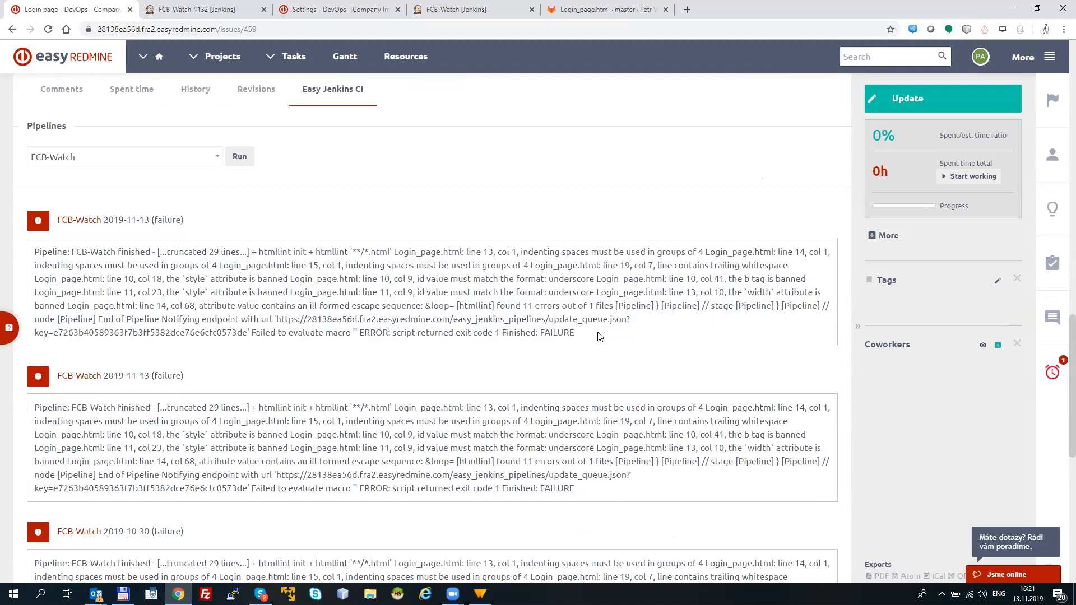
{"action": "scroll", "coordinate": [1058, 373], "scroll_direction": "up", "scroll_amount": 8}
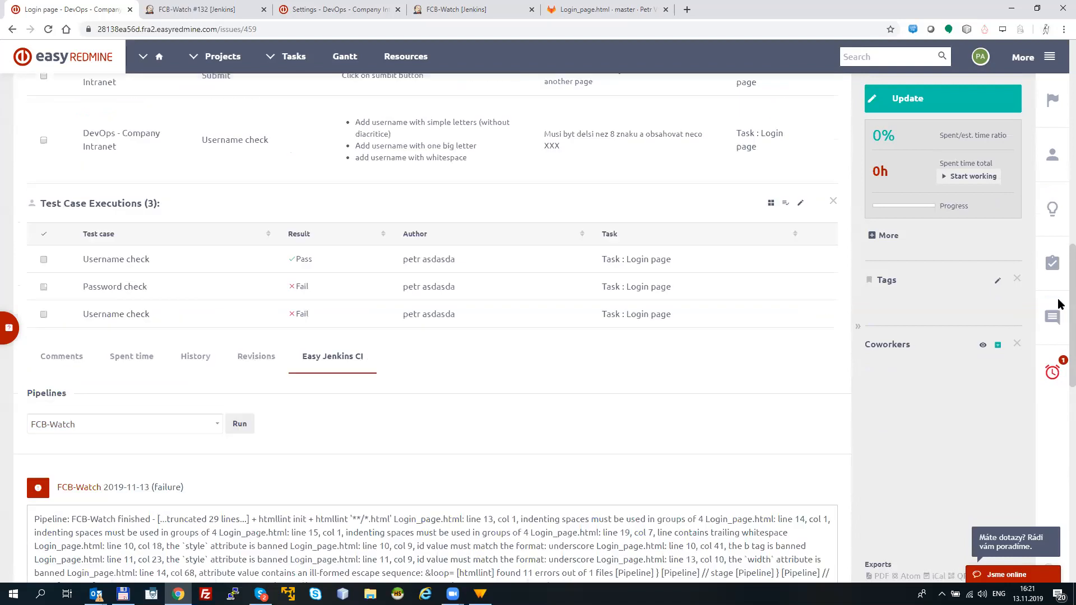
Step: Open the DevOps - Company Intranet project overview, and return to the Login page task to look over its test cases and pipeline results
{"action": "scroll", "coordinate": [1059, 236], "scroll_direction": "up", "scroll_amount": 7}
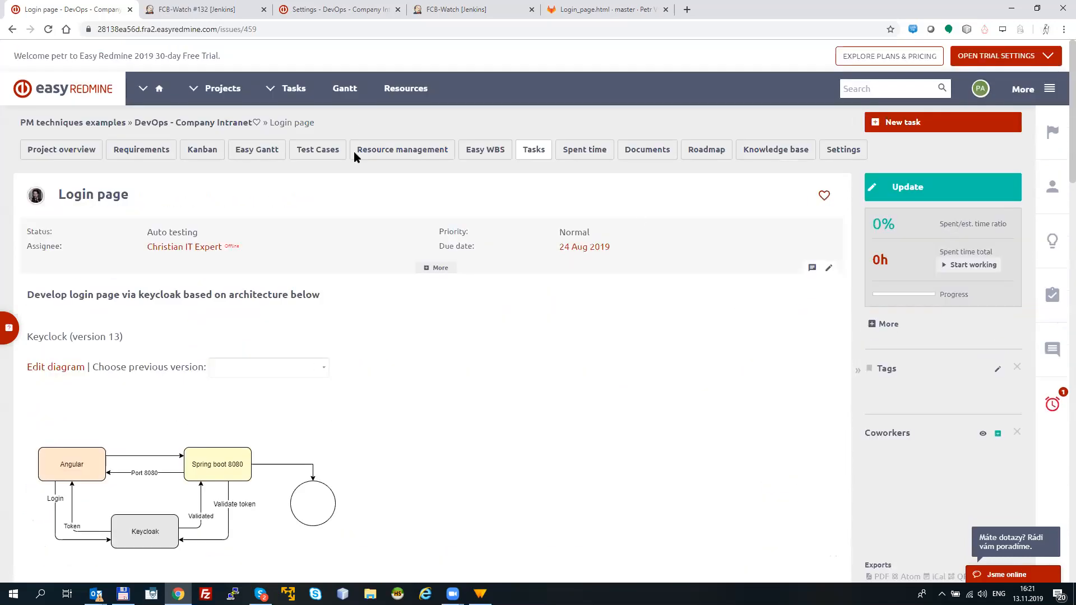
{"action": "left_click", "coordinate": [79, 150]}
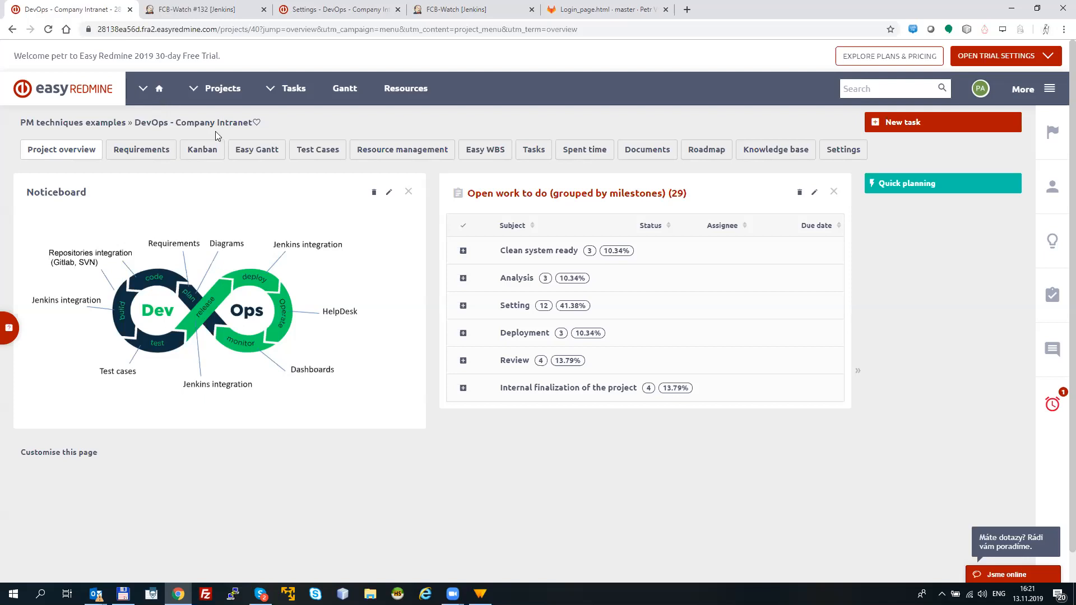
{"action": "left_click", "coordinate": [12, 30]}
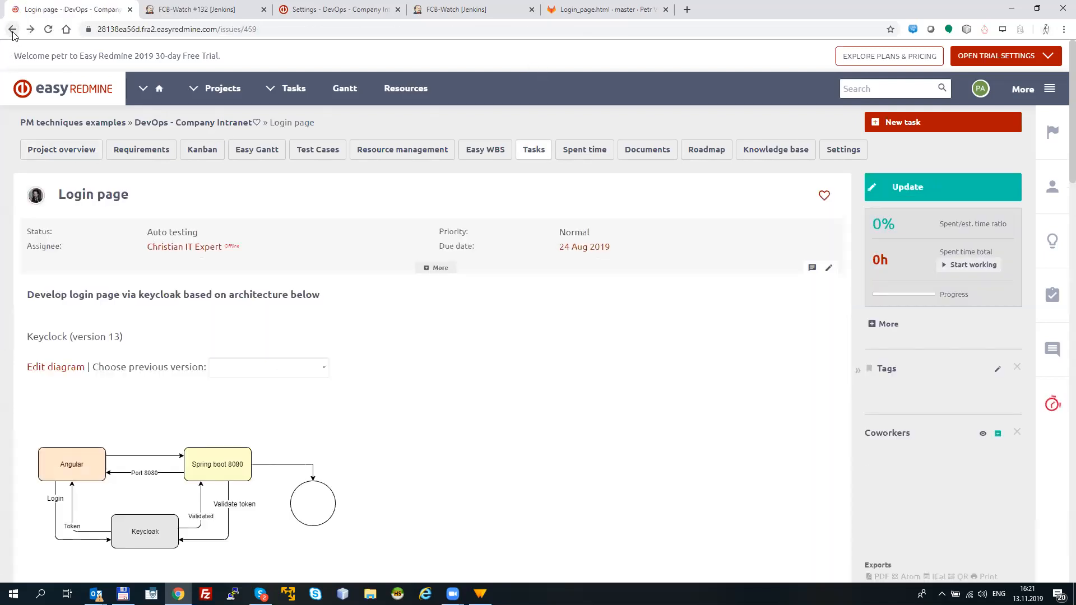
{"action": "scroll", "coordinate": [1059, 146], "scroll_direction": "down", "scroll_amount": 15}
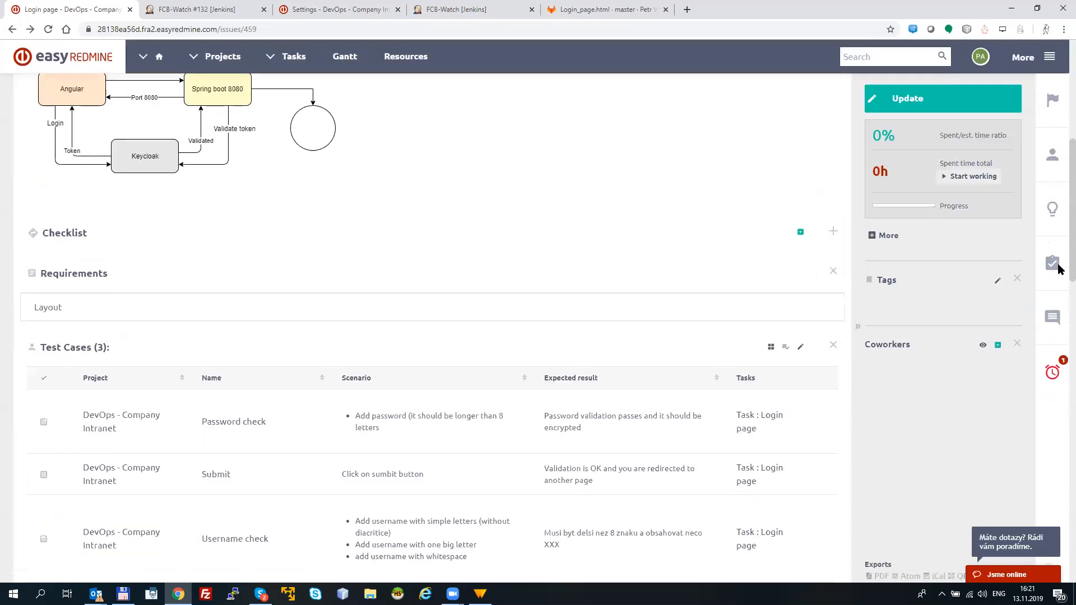
{"action": "scroll", "coordinate": [1059, 380], "scroll_direction": "down", "scroll_amount": 3}
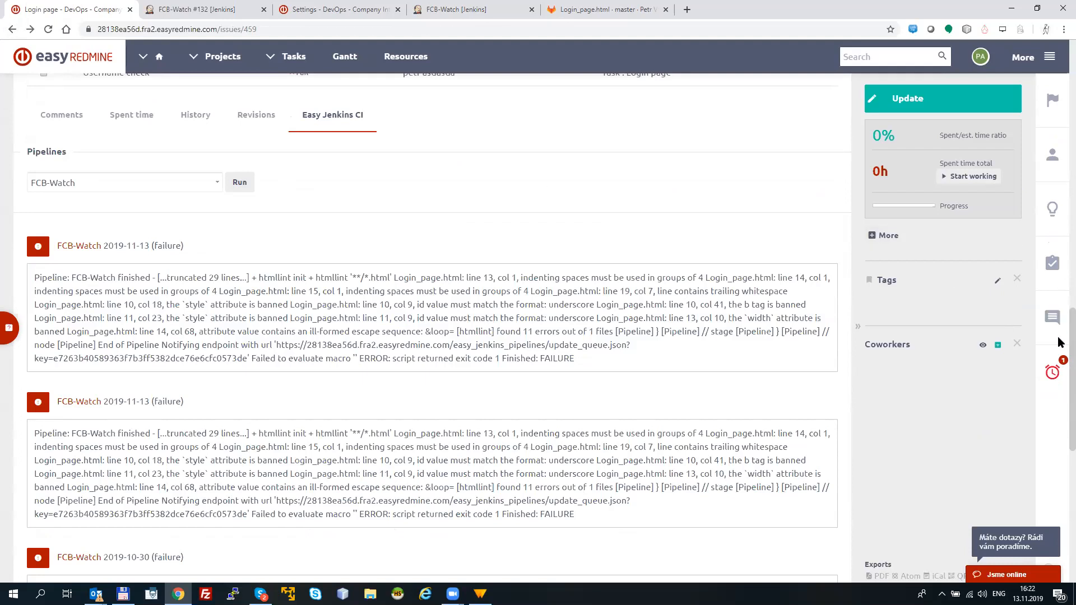
{"action": "scroll", "coordinate": [1059, 342], "scroll_direction": "up", "scroll_amount": 10}
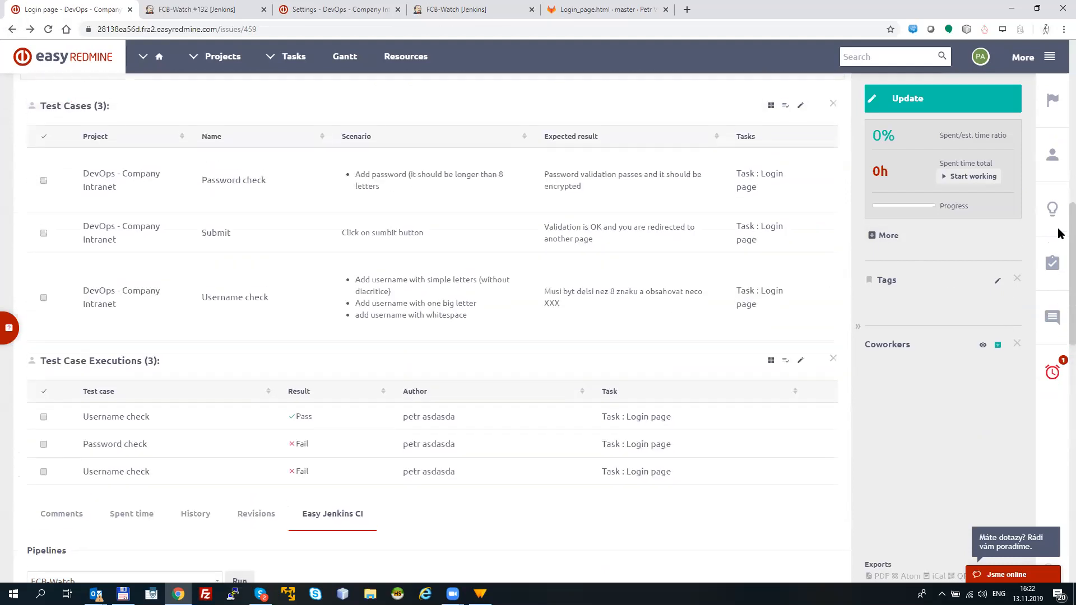
{"action": "scroll", "coordinate": [1059, 139], "scroll_direction": "up", "scroll_amount": 5}
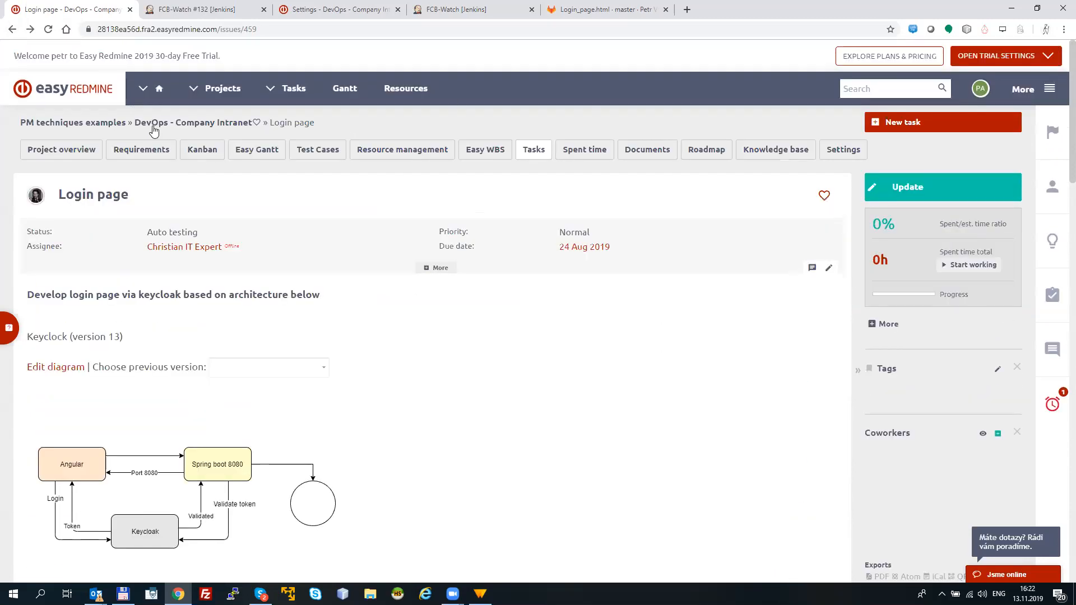
Step: View the DevOps - Company Intranet project overview and its test case list, and return to the Login page task
{"action": "left_click", "coordinate": [71, 152]}
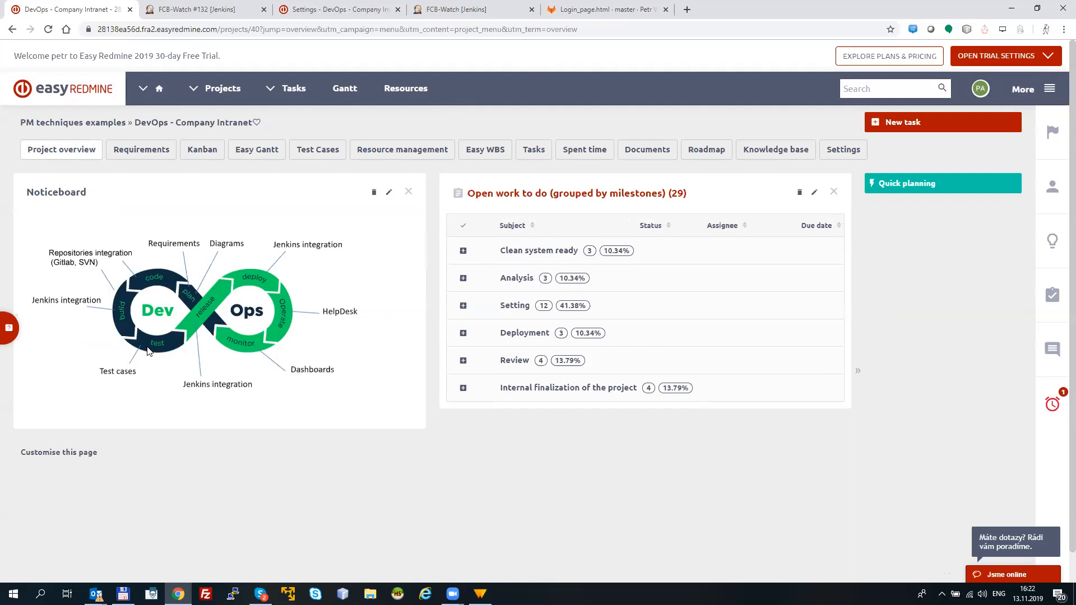
{"action": "left_click", "coordinate": [314, 158]}
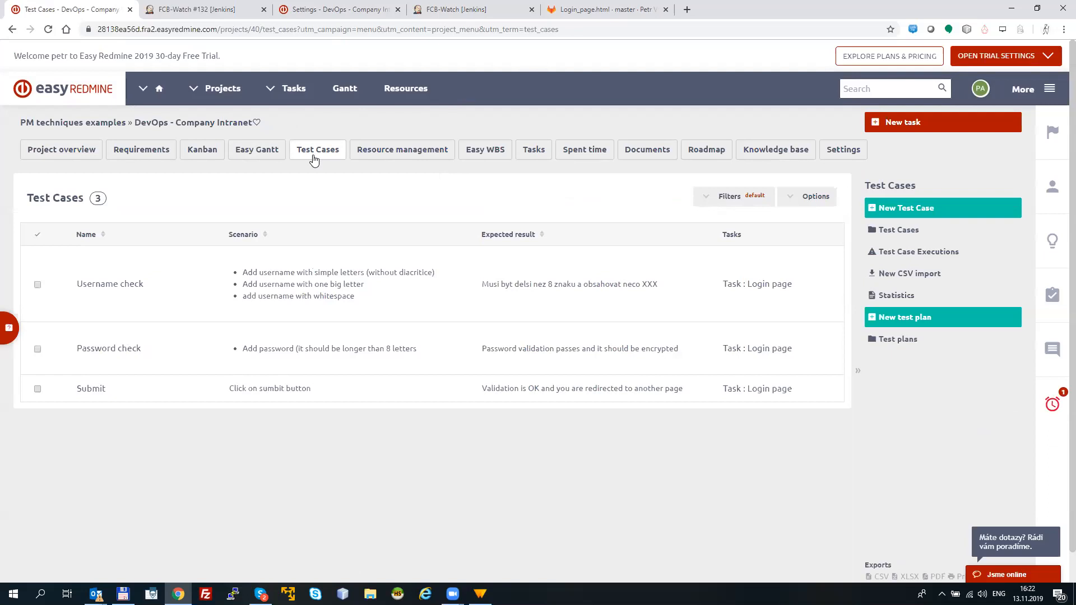
{"action": "left_click", "coordinate": [14, 30]}
{"action": "left_click", "coordinate": [13, 30]}
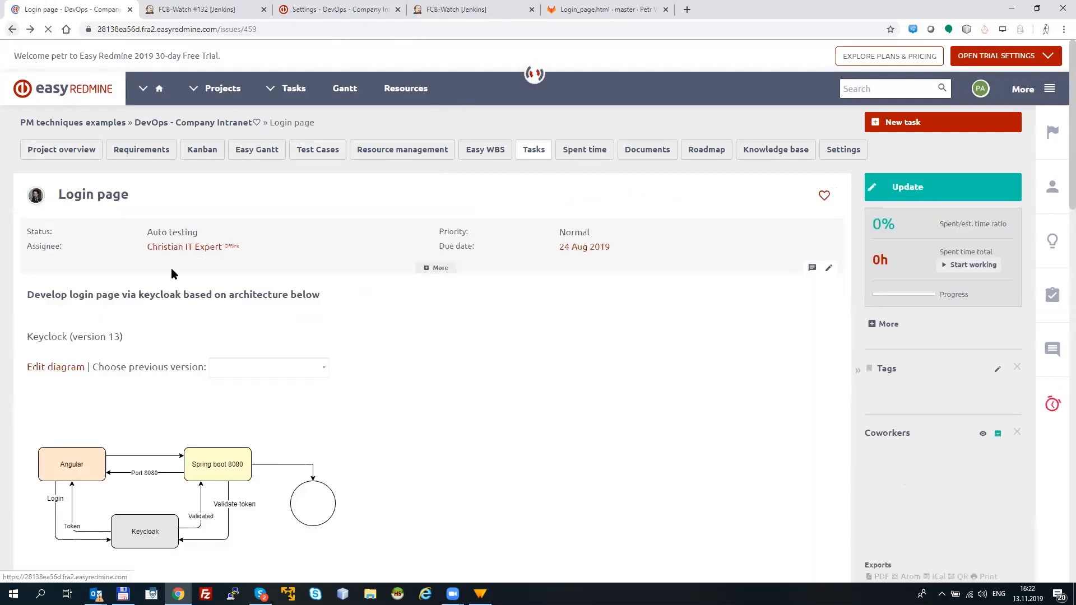
Step: Look back over the Login page task's test case executions, test cases, linked requirement, diagram and title
{"action": "scroll", "coordinate": [1058, 183], "scroll_direction": "down", "scroll_amount": 5}
{"action": "scroll", "coordinate": [1058, 236], "scroll_direction": "down", "scroll_amount": 5}
{"action": "scroll", "coordinate": [1059, 299], "scroll_direction": "down", "scroll_amount": 2}
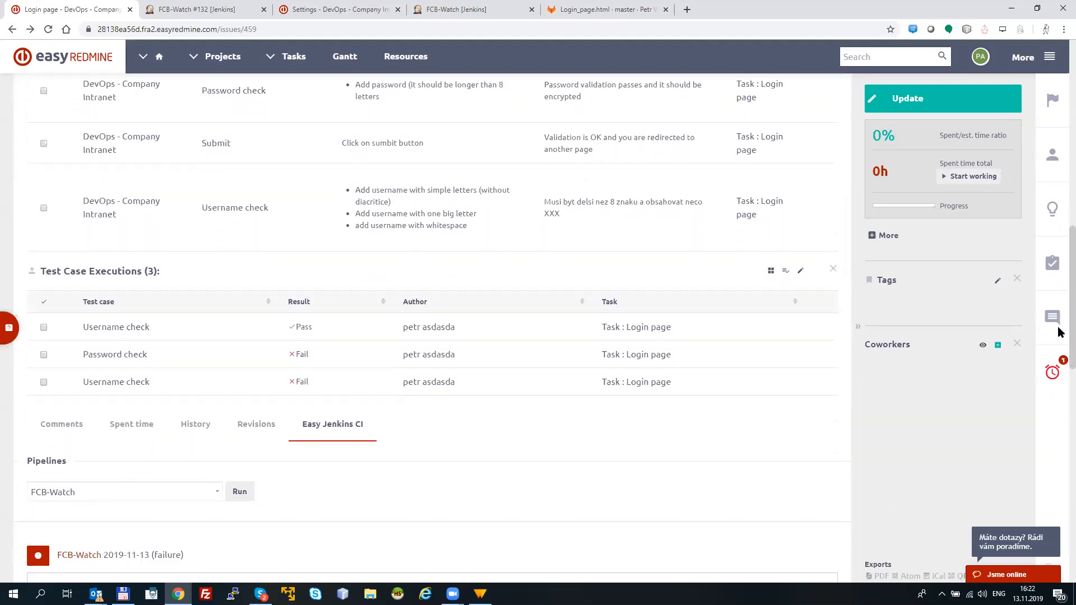
{"action": "scroll", "coordinate": [1058, 314], "scroll_direction": "up", "scroll_amount": 3}
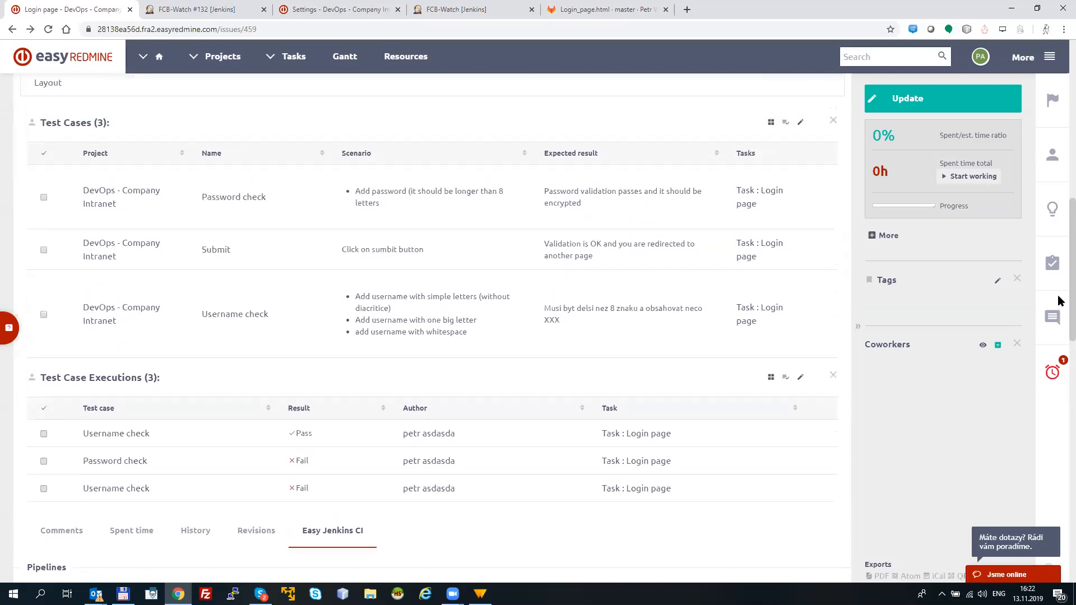
{"action": "scroll", "coordinate": [1059, 283], "scroll_direction": "up", "scroll_amount": 2}
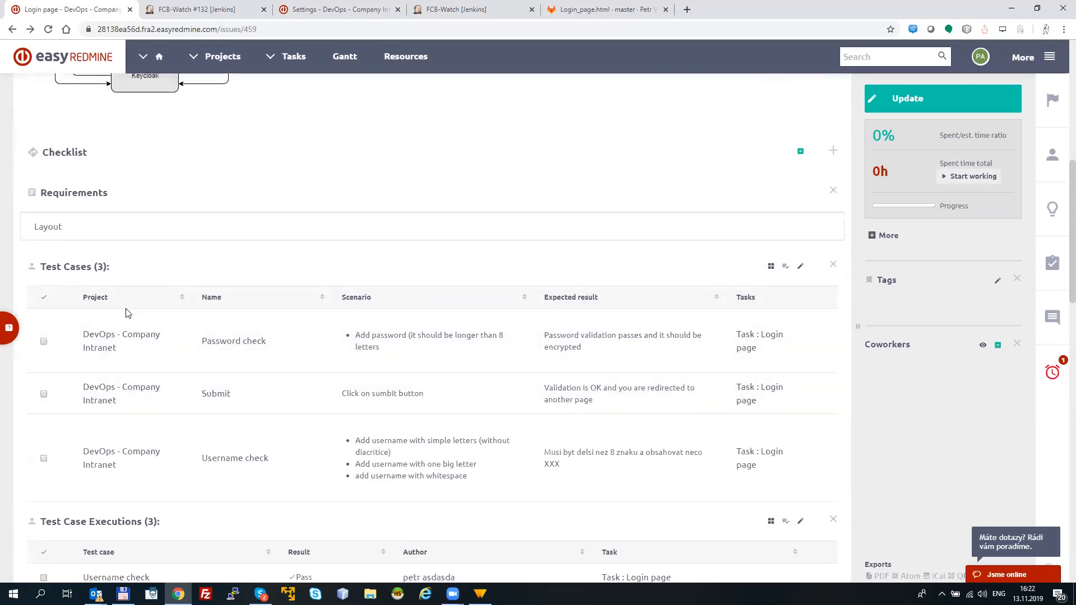
{"action": "scroll", "coordinate": [1059, 211], "scroll_direction": "up", "scroll_amount": 7}
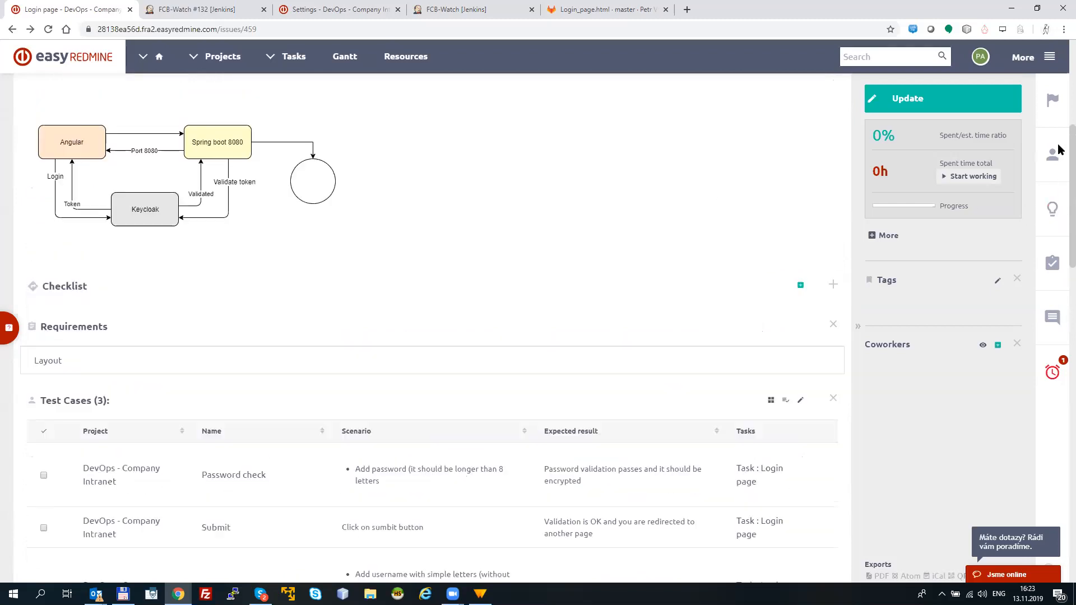
{"action": "scroll", "coordinate": [1060, 126], "scroll_direction": "up", "scroll_amount": 1}
{"action": "left_click_drag", "start_coordinate": [129, 93], "coordinate": [57, 104]}
{"action": "left_click", "coordinate": [400, 133]}
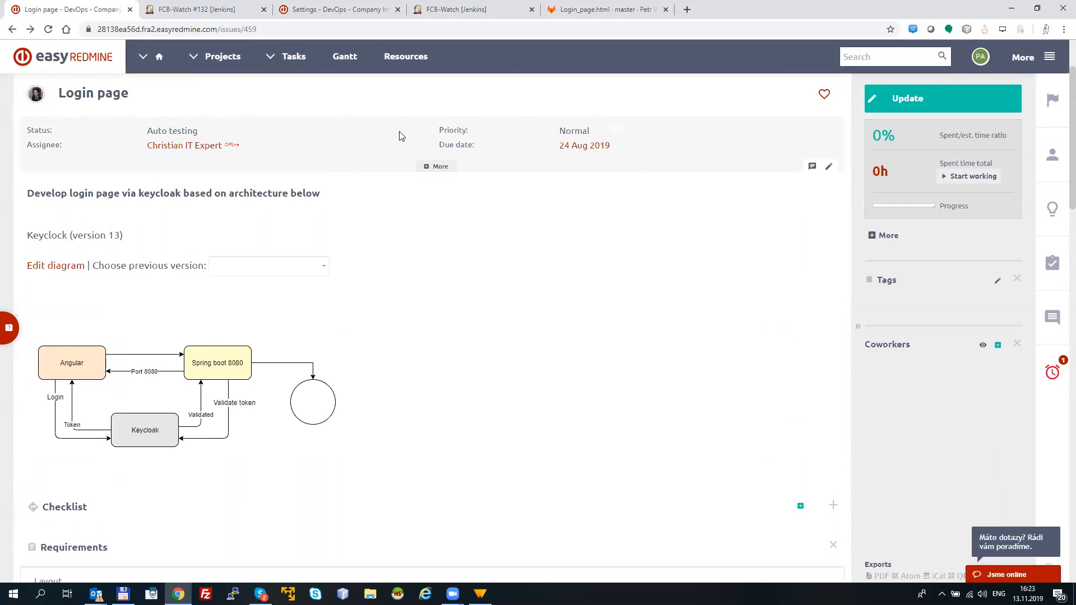
Step: Examine the scenario lines of the Username check test case in the Login page task
{"action": "scroll", "coordinate": [1060, 269], "scroll_direction": "down", "scroll_amount": 8}
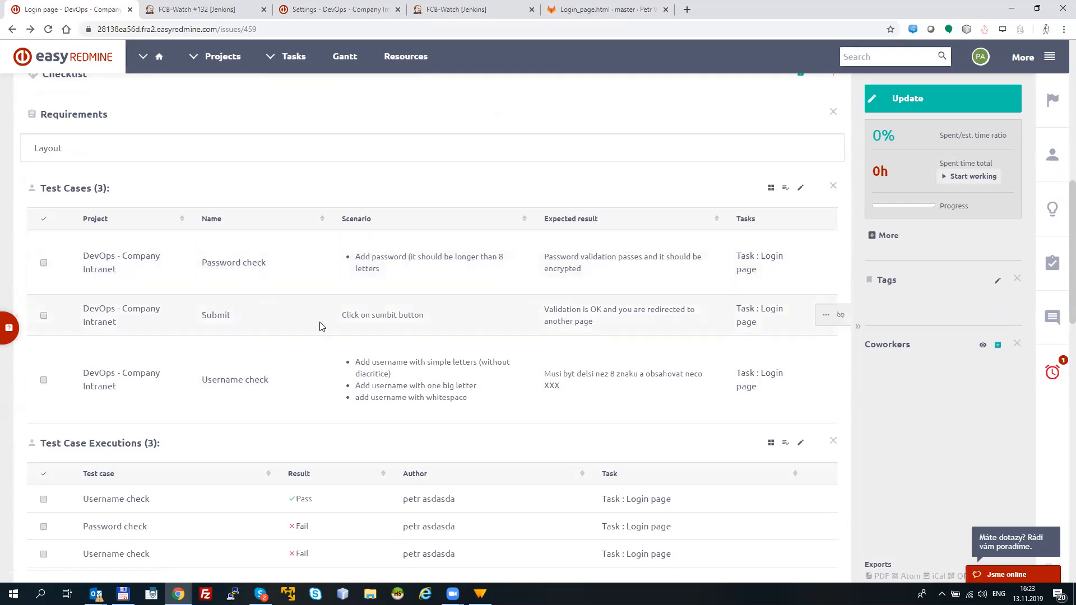
{"action": "left_click_drag", "start_coordinate": [356, 362], "coordinate": [511, 369]}
{"action": "left_click_drag", "start_coordinate": [510, 381], "coordinate": [486, 407]}
{"action": "left_click", "coordinate": [482, 403]}
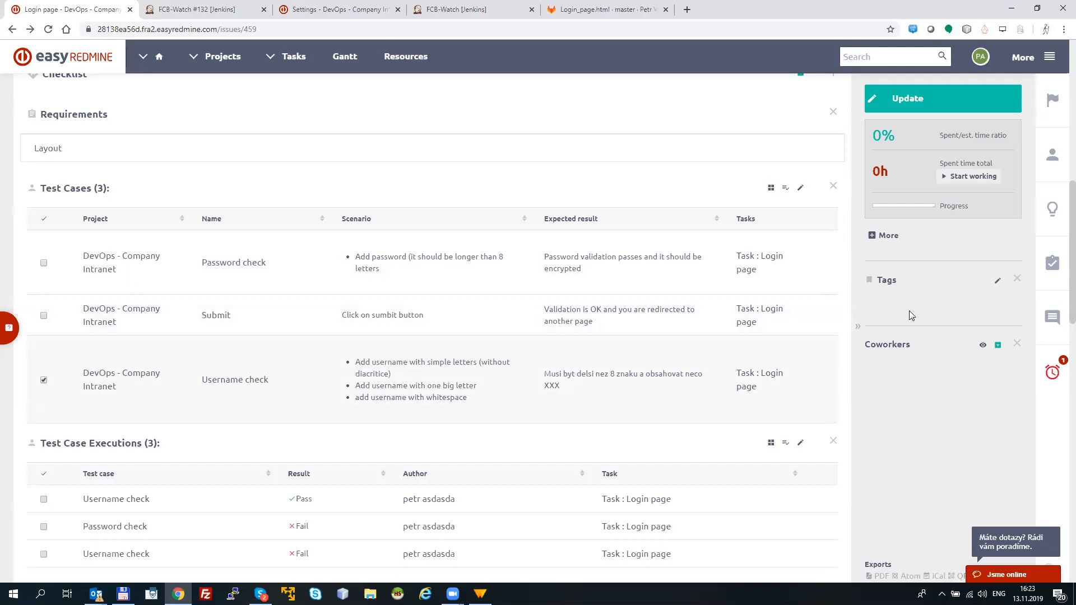
Step: Open the task's Password check test case execution for editing and enter the comment "wrong it omething"
{"action": "scroll", "coordinate": [1059, 282], "scroll_direction": "down", "scroll_amount": 3}
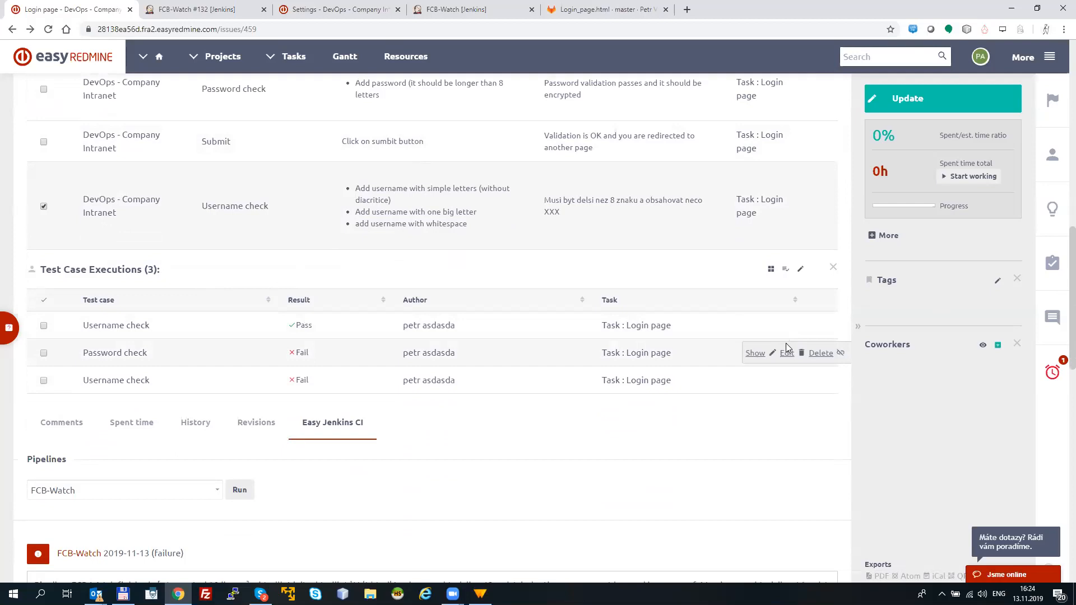
{"action": "left_click", "coordinate": [784, 353]}
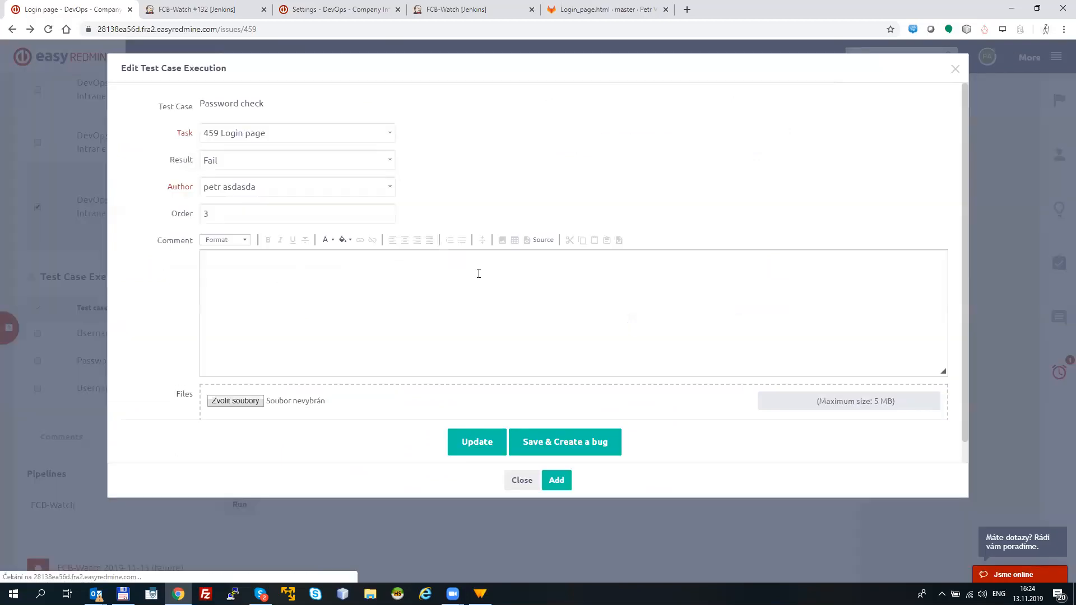
{"action": "type", "text": "wrong it omething"}
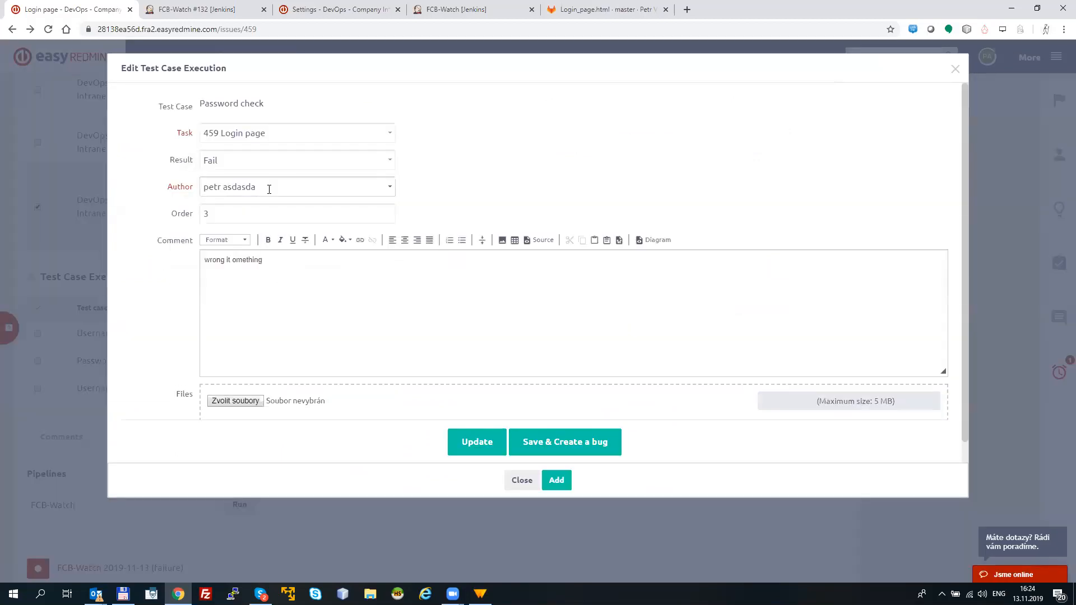
Step: Set the Password check execution's result to Pass and save the update
{"action": "left_click", "coordinate": [252, 163]}
{"action": "left_click", "coordinate": [253, 185]}
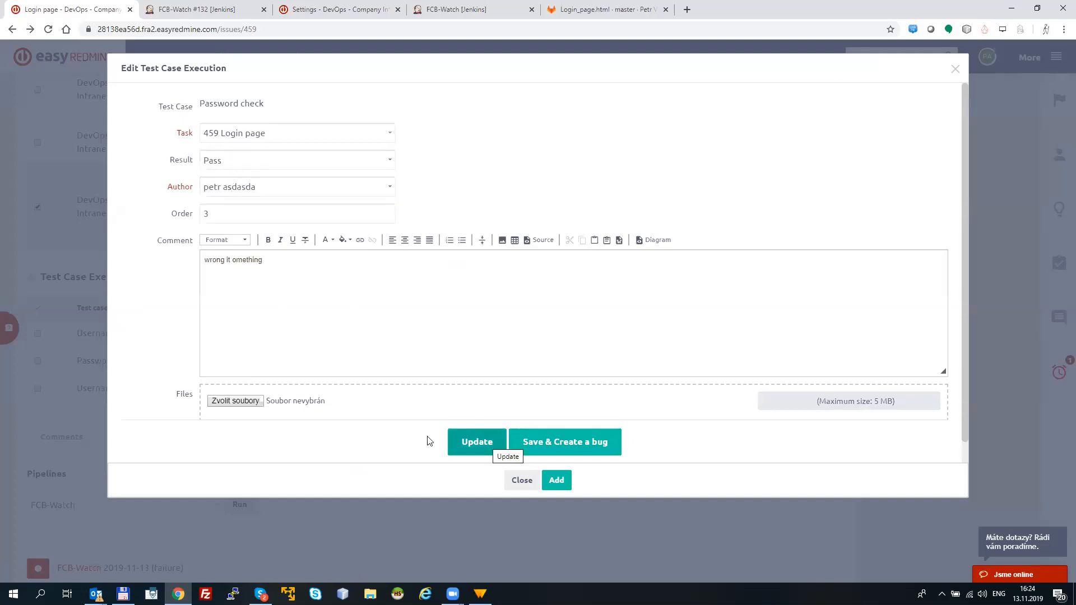
{"action": "left_click", "coordinate": [226, 160]}
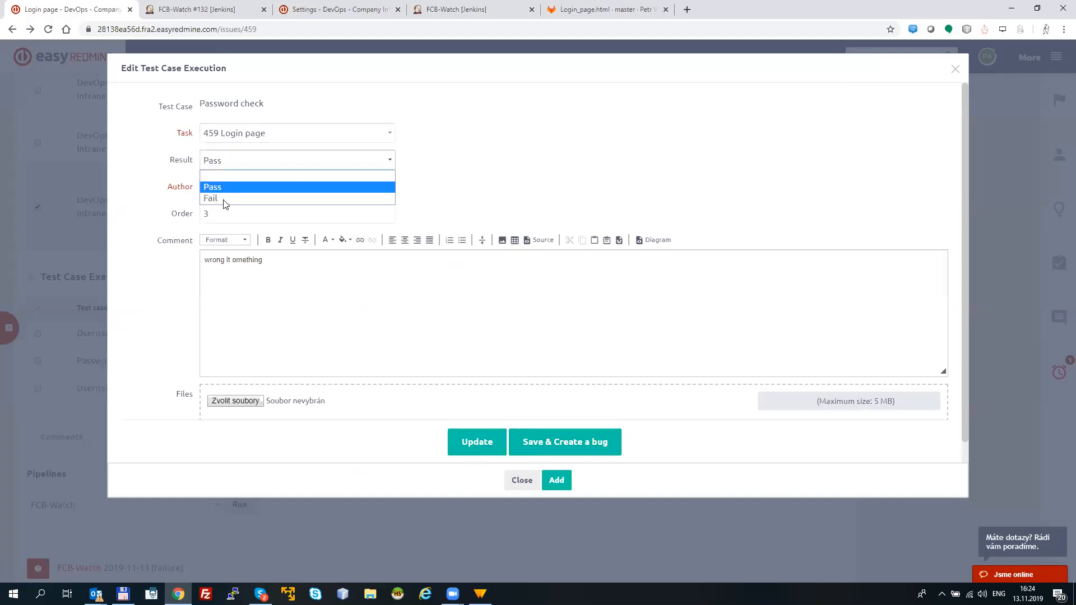
{"action": "left_click", "coordinate": [213, 199]}
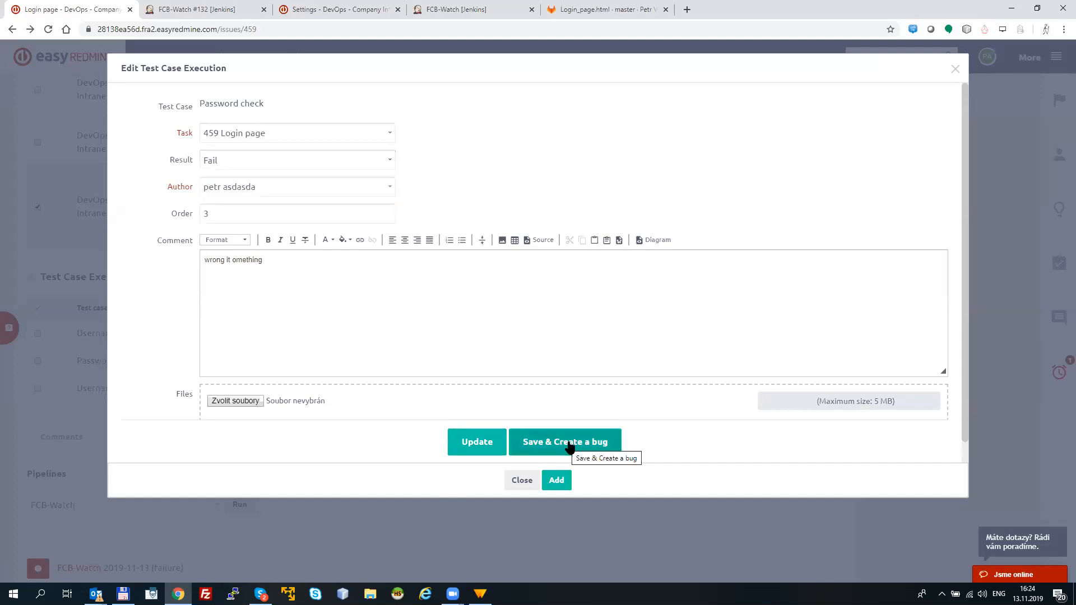
{"action": "left_click", "coordinate": [263, 162]}
{"action": "left_click", "coordinate": [237, 184]}
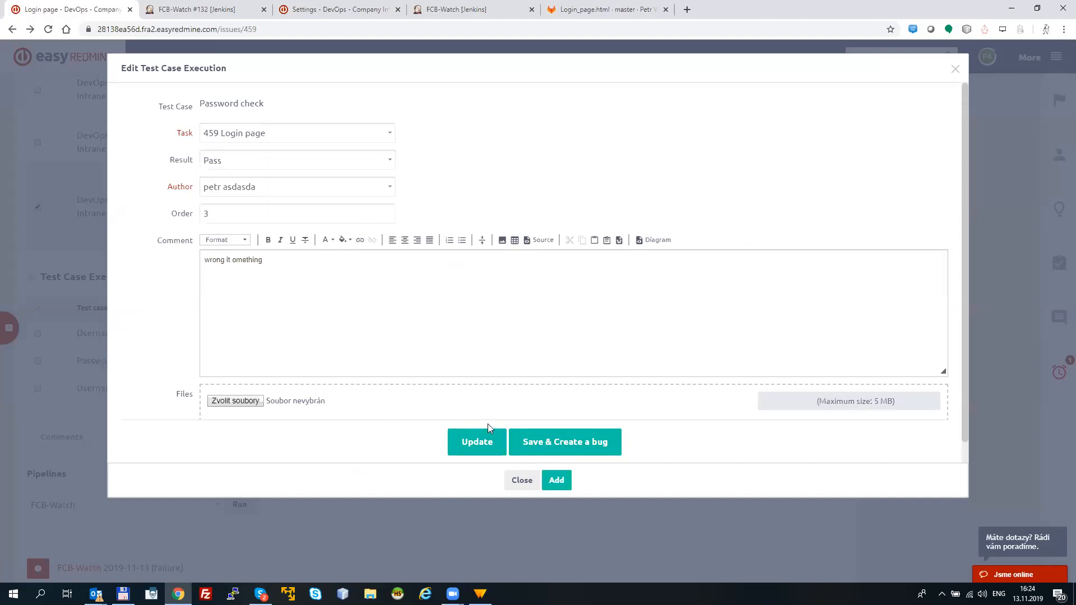
{"action": "left_click", "coordinate": [477, 442]}
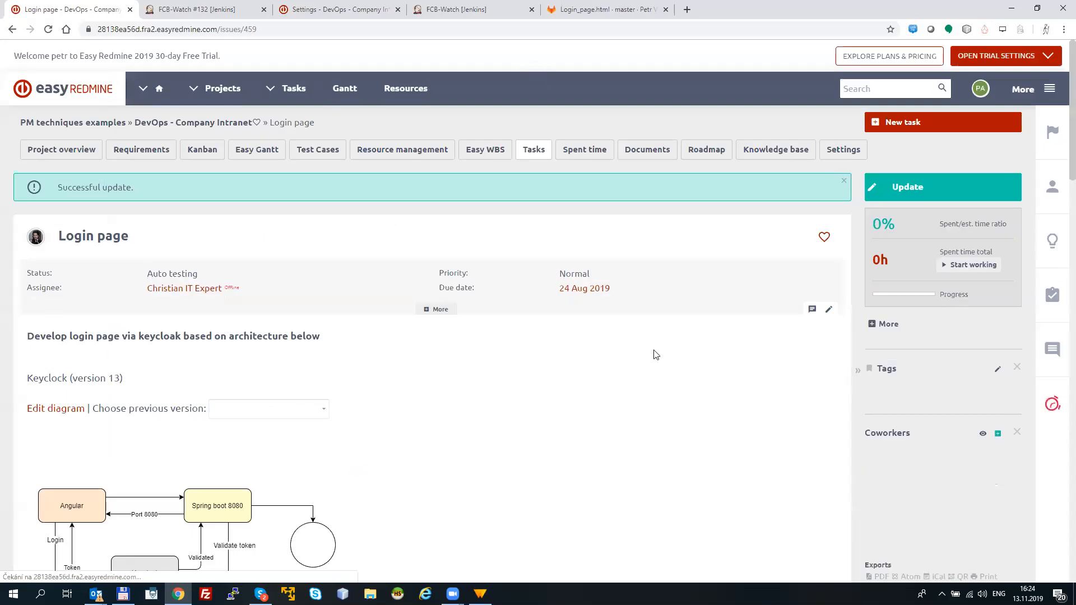
Step: Check the updated test case executions in the Login page task and look back up to the task header
{"action": "scroll", "coordinate": [1061, 357], "scroll_direction": "down", "scroll_amount": 12}
{"action": "scroll", "coordinate": [1061, 357], "scroll_direction": "down", "scroll_amount": 2}
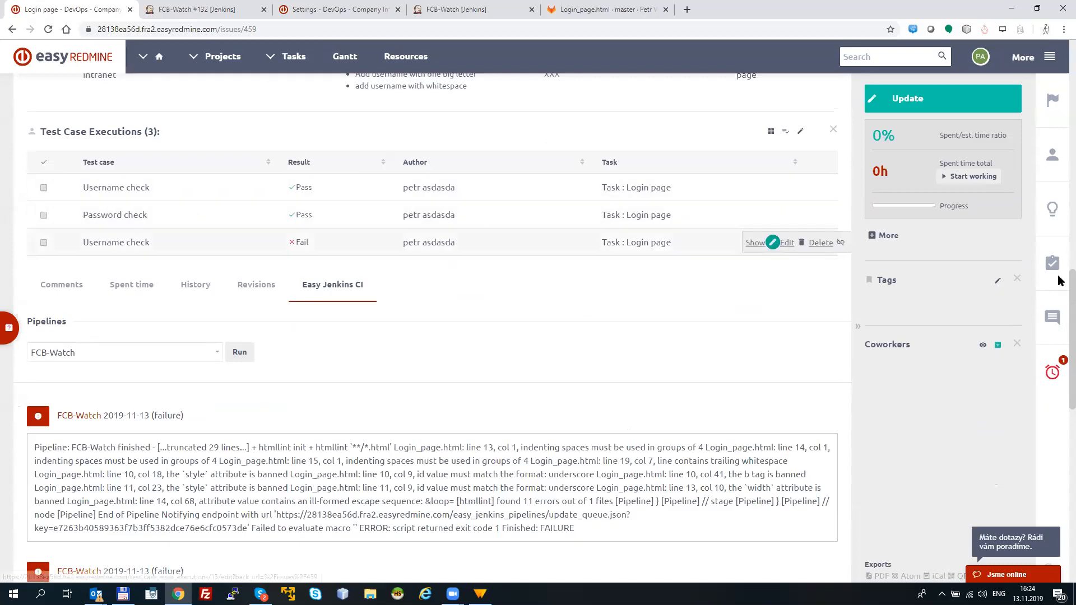
{"action": "scroll", "coordinate": [1059, 280], "scroll_direction": "up", "scroll_amount": 4}
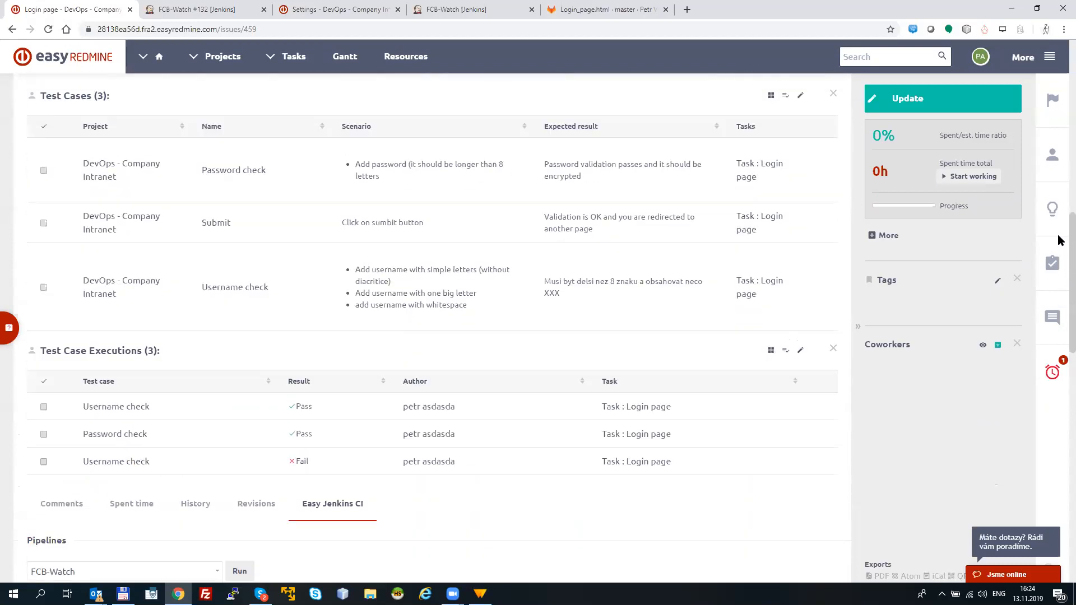
{"action": "scroll", "coordinate": [1059, 240], "scroll_direction": "up", "scroll_amount": 12}
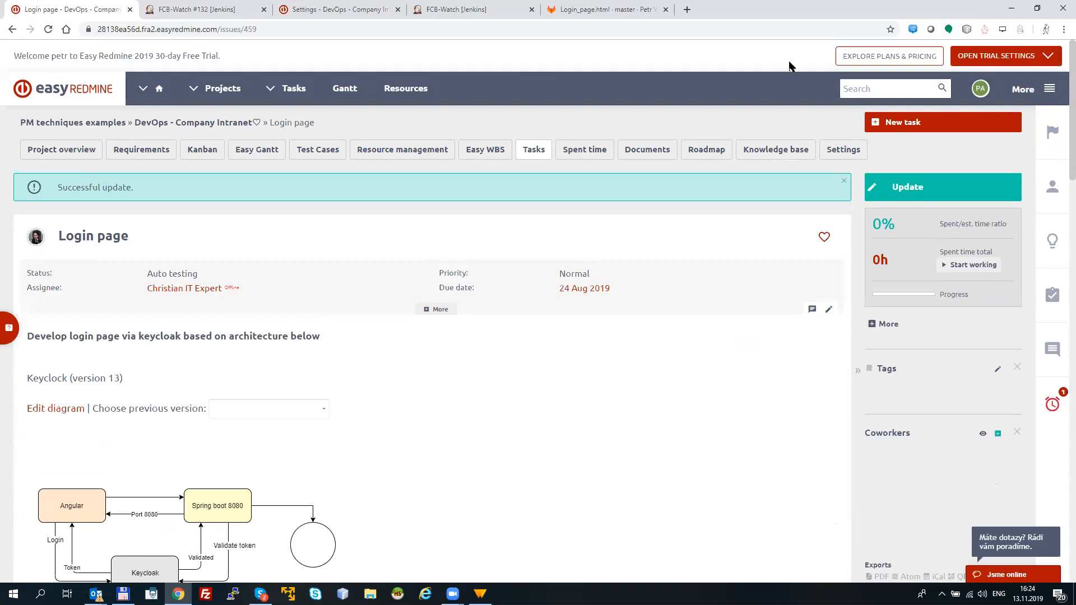
Step: Start a new test case in the project named XXX, with scenario "cccc" and expected result "VVV"
{"action": "left_click", "coordinate": [319, 154]}
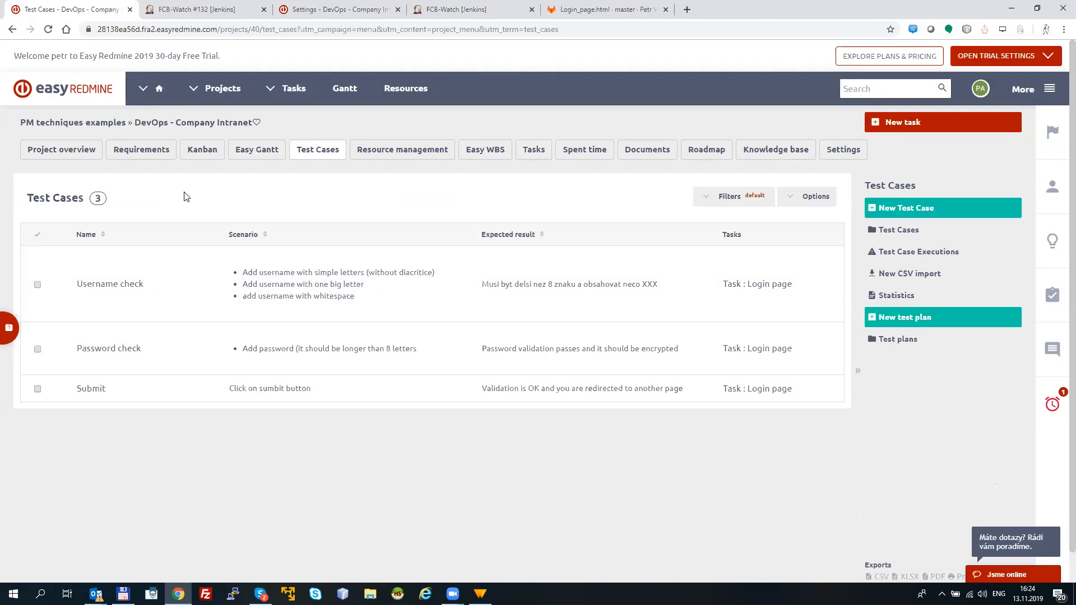
{"action": "left_click", "coordinate": [907, 213]}
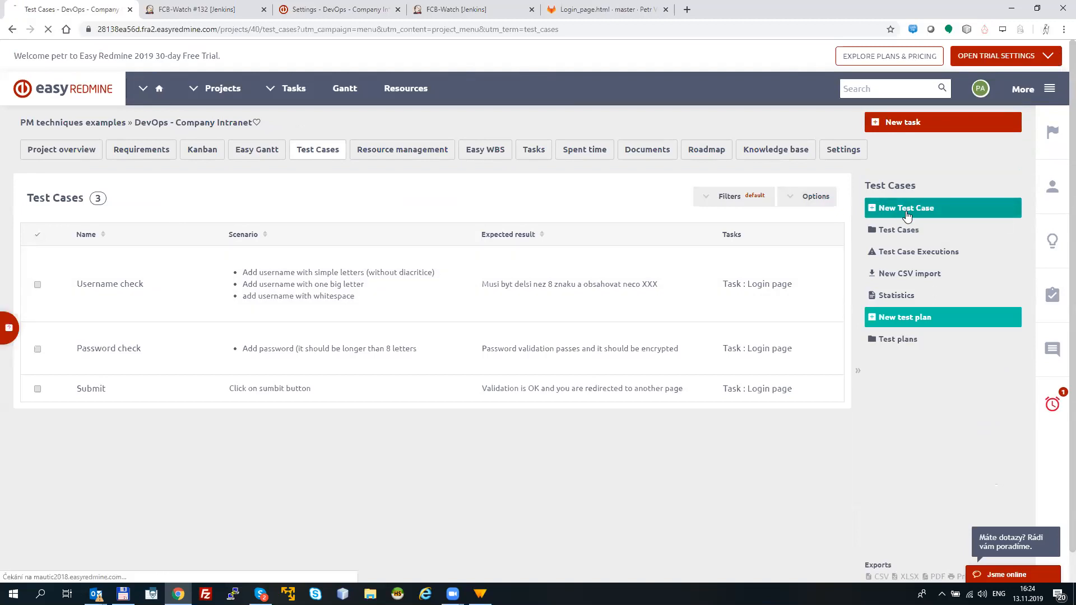
{"action": "left_click", "coordinate": [172, 234]}
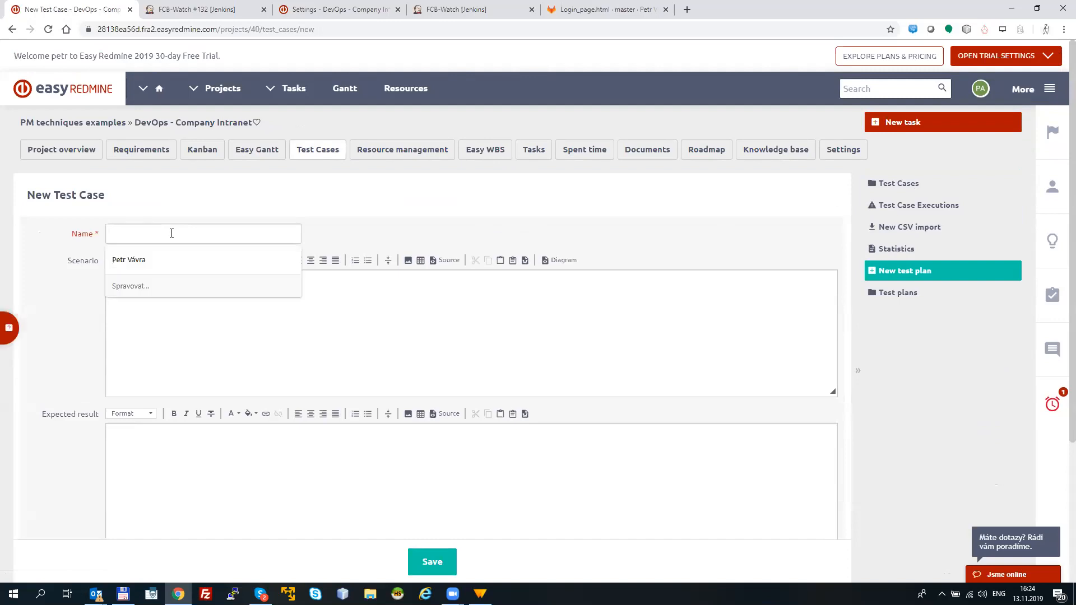
{"action": "type", "text": "XXX"}
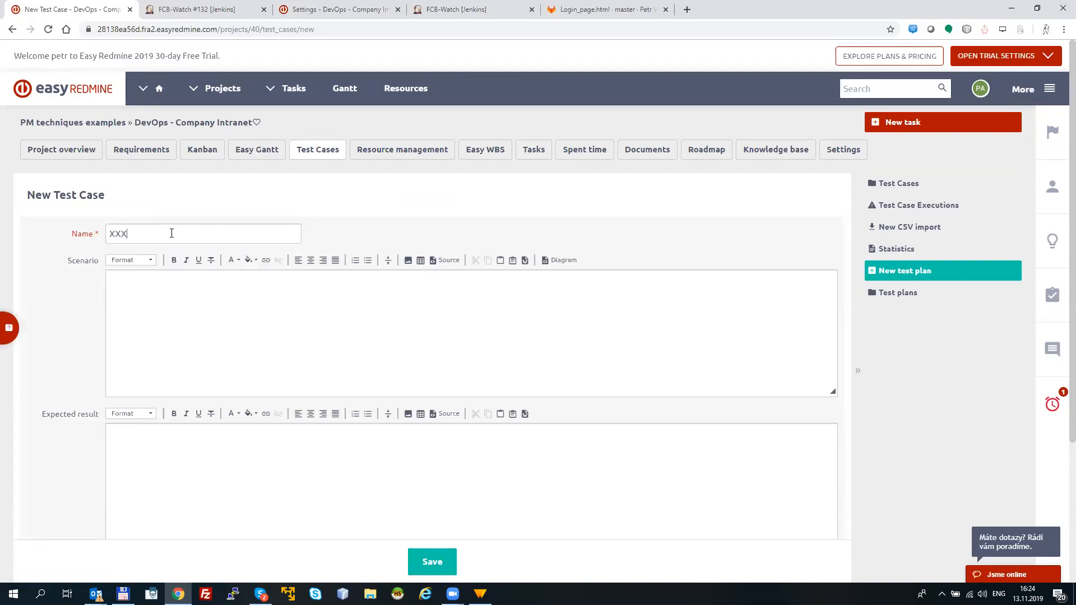
{"action": "left_click", "coordinate": [175, 315]}
{"action": "type", "text": "cccc"}
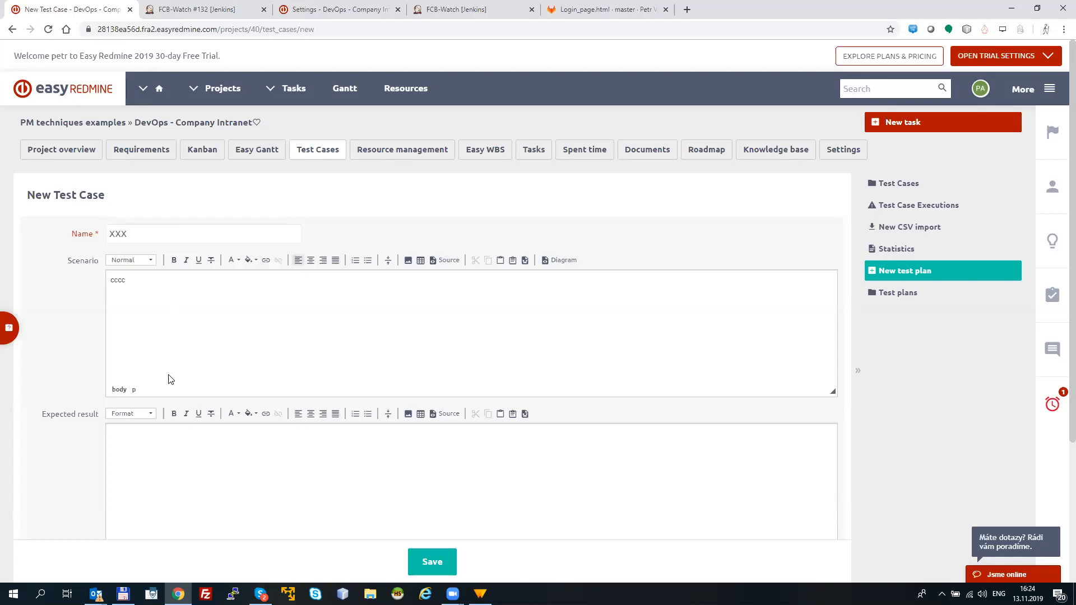
{"action": "left_click", "coordinate": [156, 447]}
{"action": "type", "text": "VVV"}
Step: Link the new test case to the Login page task of DevOps - Company Intranet and save it
{"action": "scroll", "coordinate": [235, 414], "scroll_direction": "down", "scroll_amount": 3}
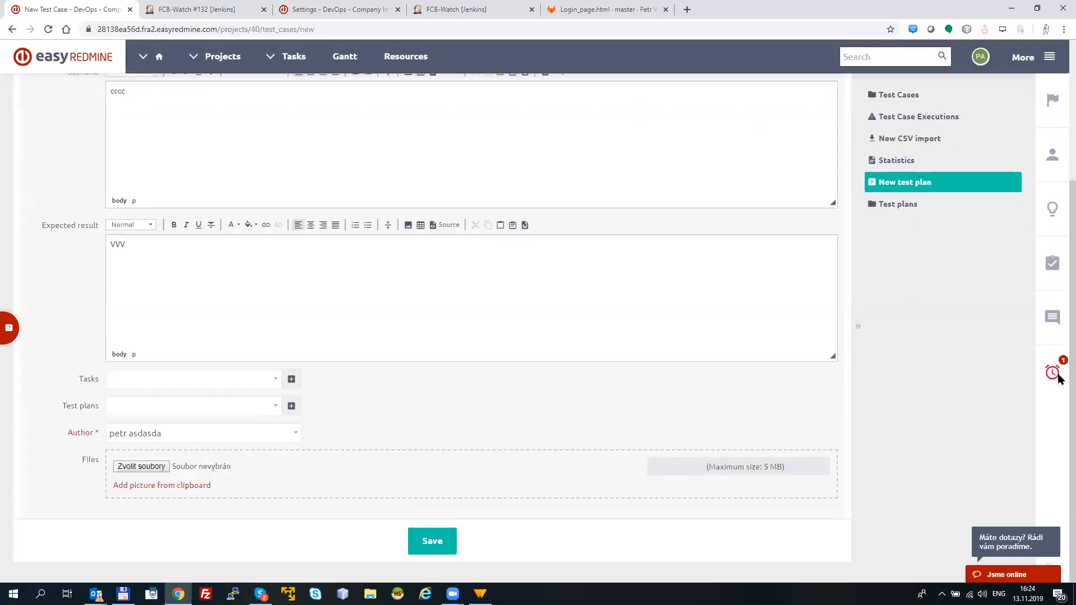
{"action": "left_click", "coordinate": [269, 383]}
{"action": "type", "text": "Login"}
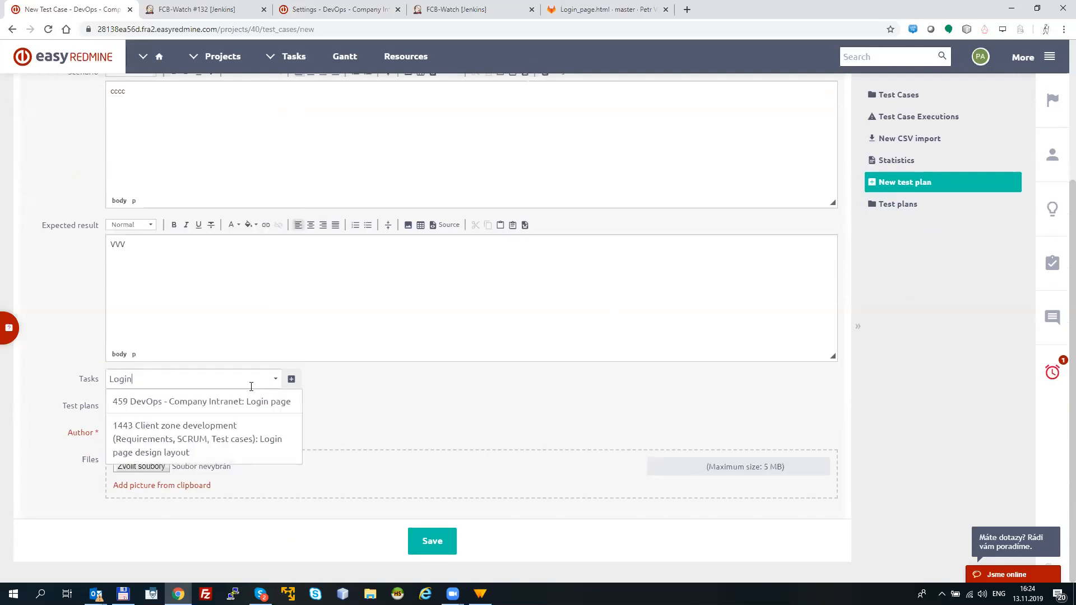
{"action": "left_click", "coordinate": [253, 400]}
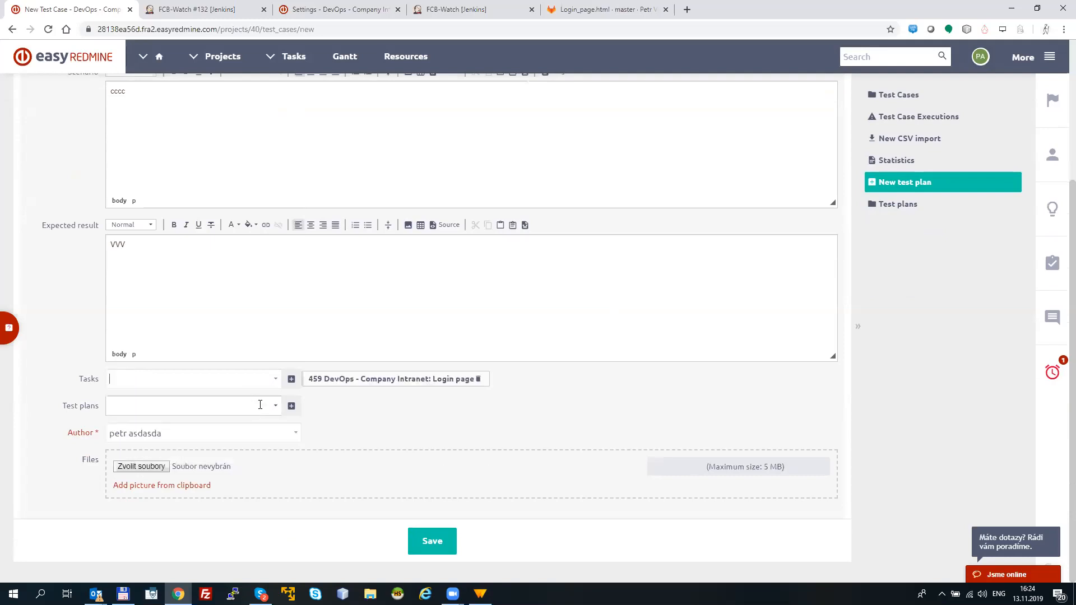
{"action": "left_click", "coordinate": [424, 538]}
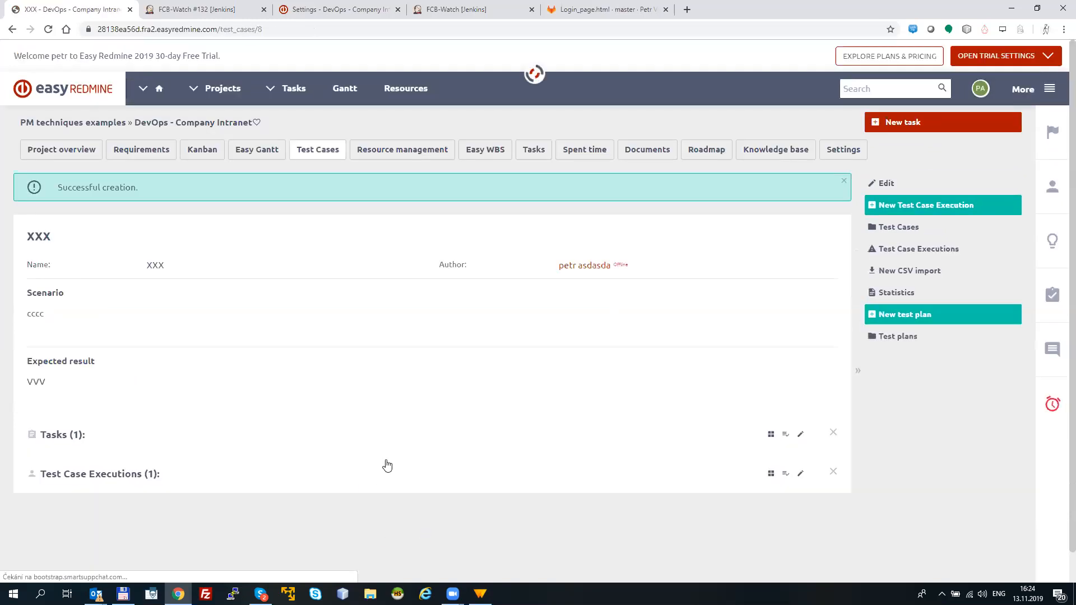
Step: Open the XXX test case's linked Login page task in a new browser tab and check its test cases and executions
{"action": "left_click", "coordinate": [317, 159]}
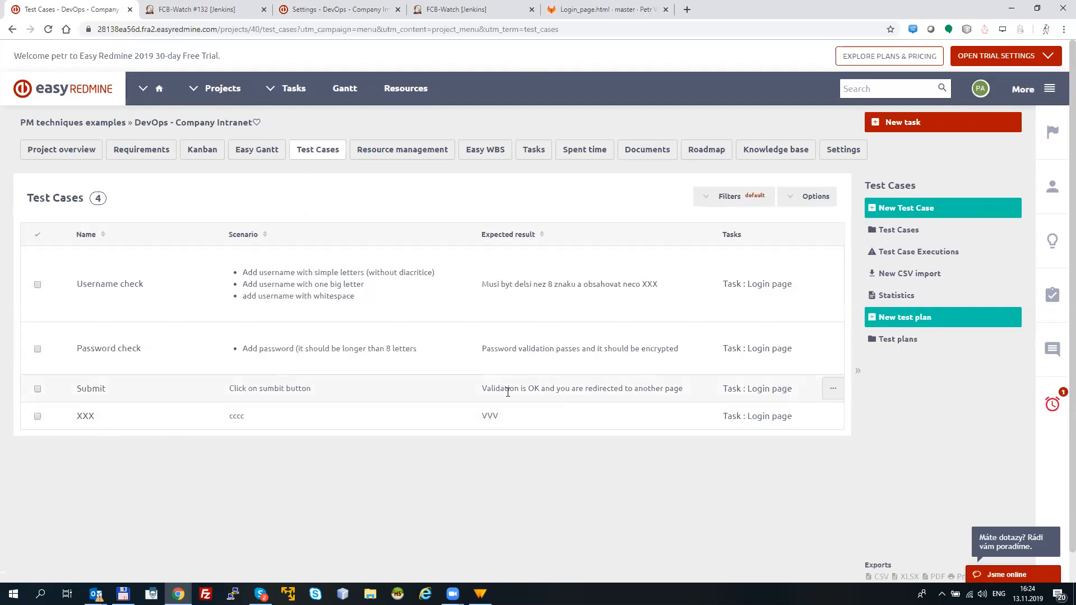
{"action": "right_click", "coordinate": [765, 425]}
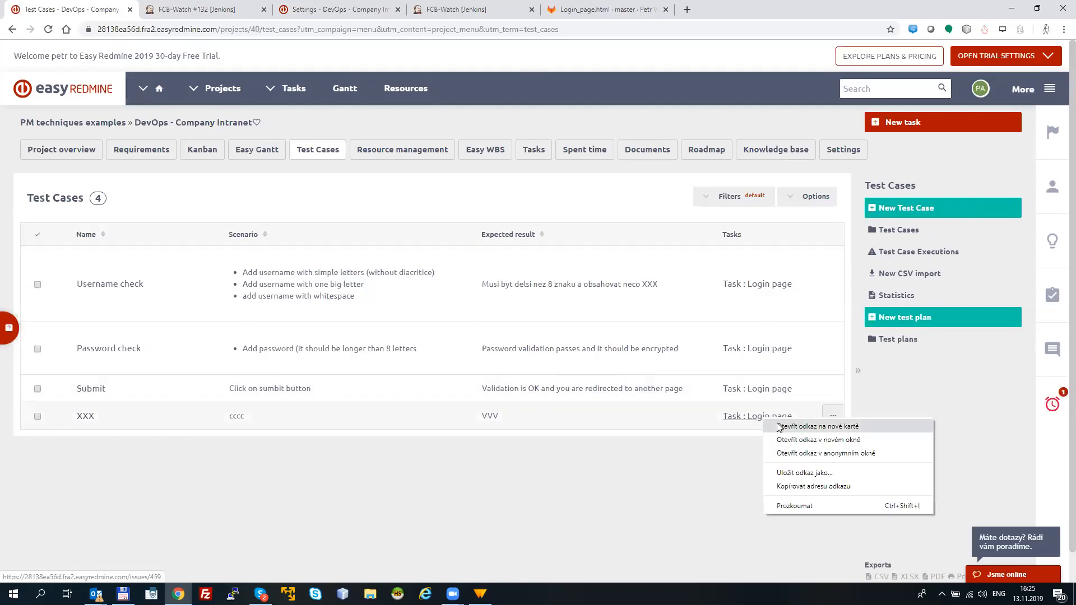
{"action": "left_click", "coordinate": [790, 433]}
{"action": "left_click", "coordinate": [286, 10]}
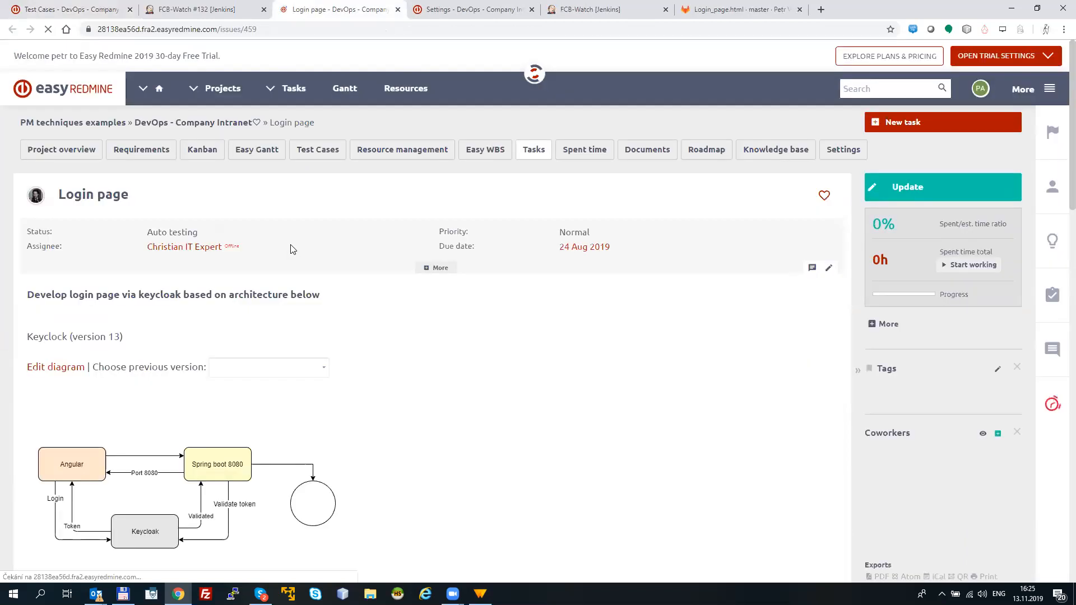
{"action": "scroll", "coordinate": [1060, 154], "scroll_direction": "down", "scroll_amount": 10}
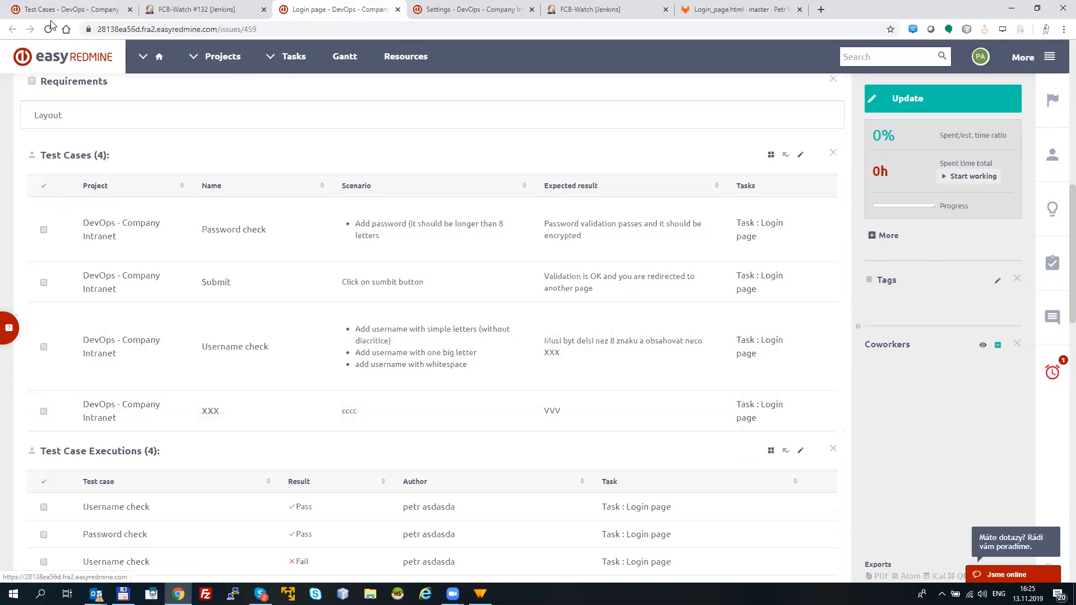
Step: Back in the project's test cases, start a new test plan containing Password check, Submit and Username check
{"action": "left_click", "coordinate": [113, 13]}
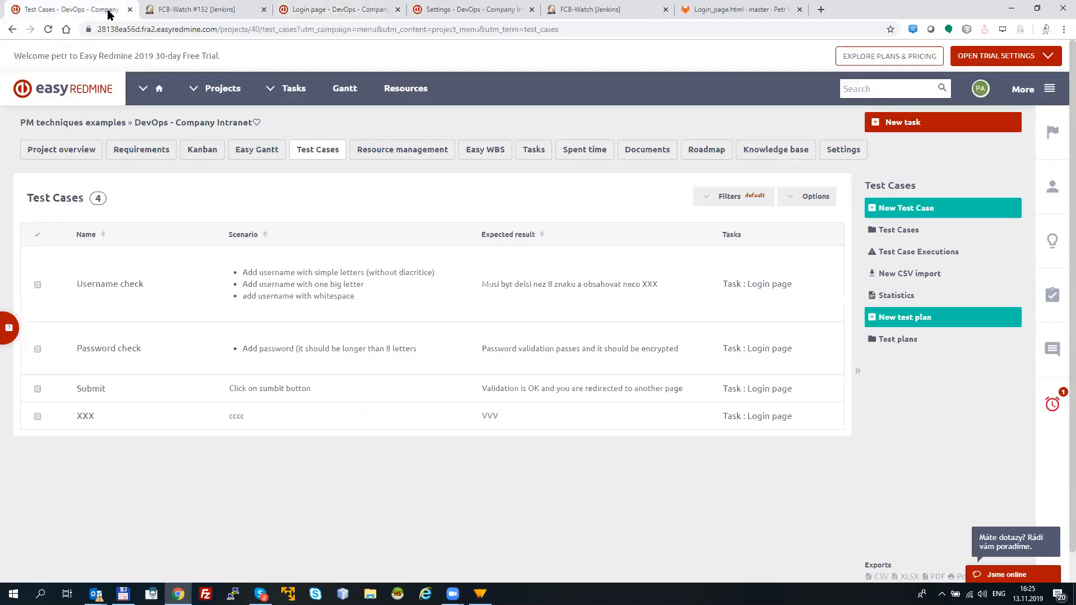
{"action": "left_click", "coordinate": [917, 325]}
{"action": "left_click", "coordinate": [269, 264]}
{"action": "left_click", "coordinate": [174, 286]}
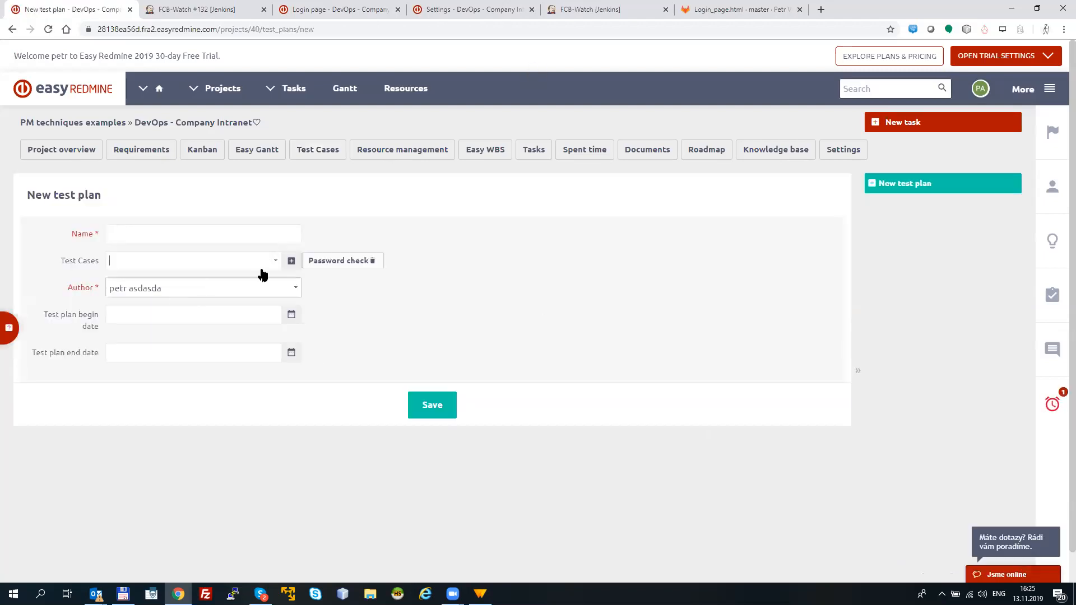
{"action": "left_click", "coordinate": [271, 260]}
{"action": "left_click", "coordinate": [221, 306]}
{"action": "left_click", "coordinate": [271, 264]}
{"action": "left_click", "coordinate": [197, 331]}
Step: Name the test plan TP1 and save it
{"action": "left_click", "coordinate": [196, 230]}
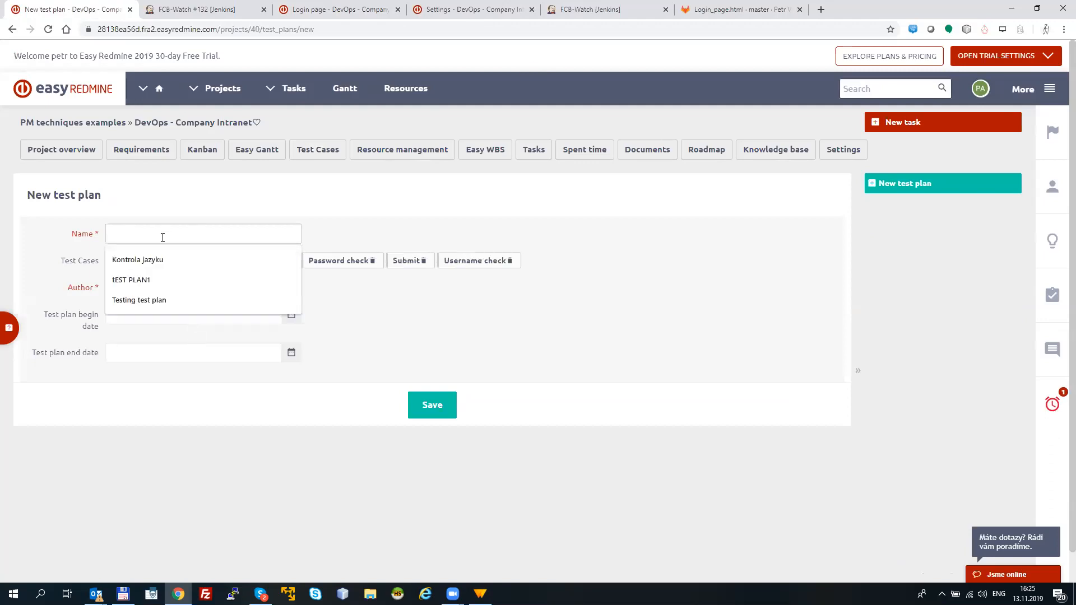
{"action": "type", "text": "TP1"}
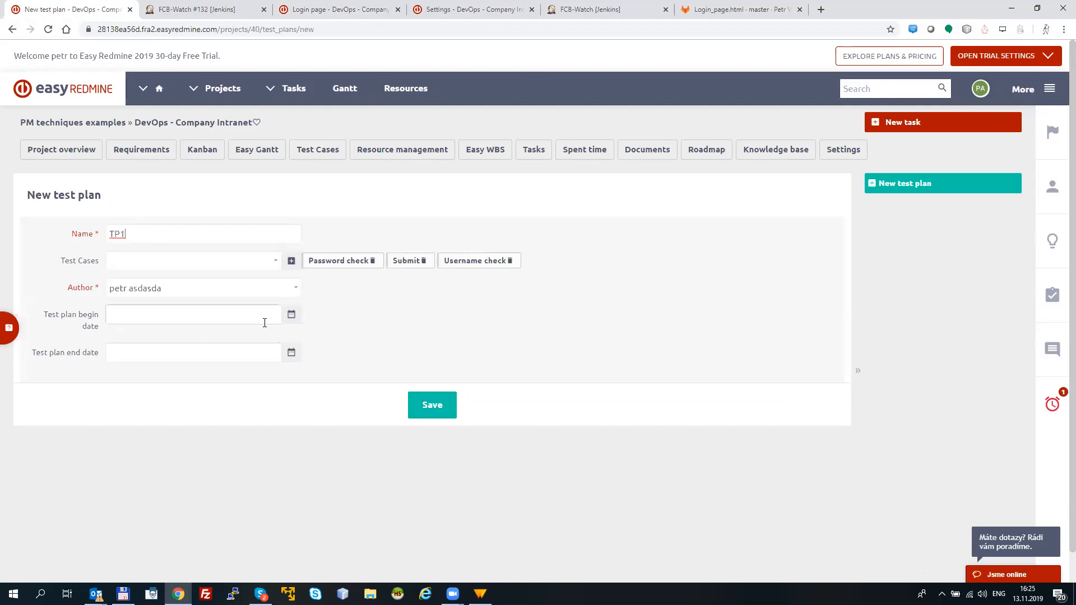
{"action": "left_click", "coordinate": [433, 410]}
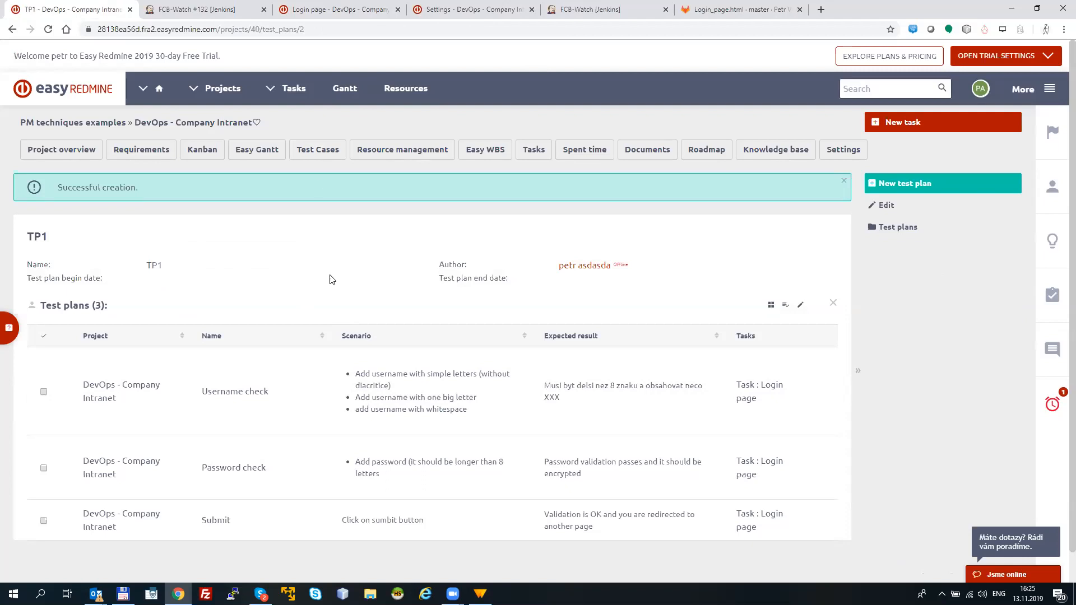
Step: Look at the Tasks field in a blank new test case form and return to the test case list
{"action": "left_click", "coordinate": [328, 159]}
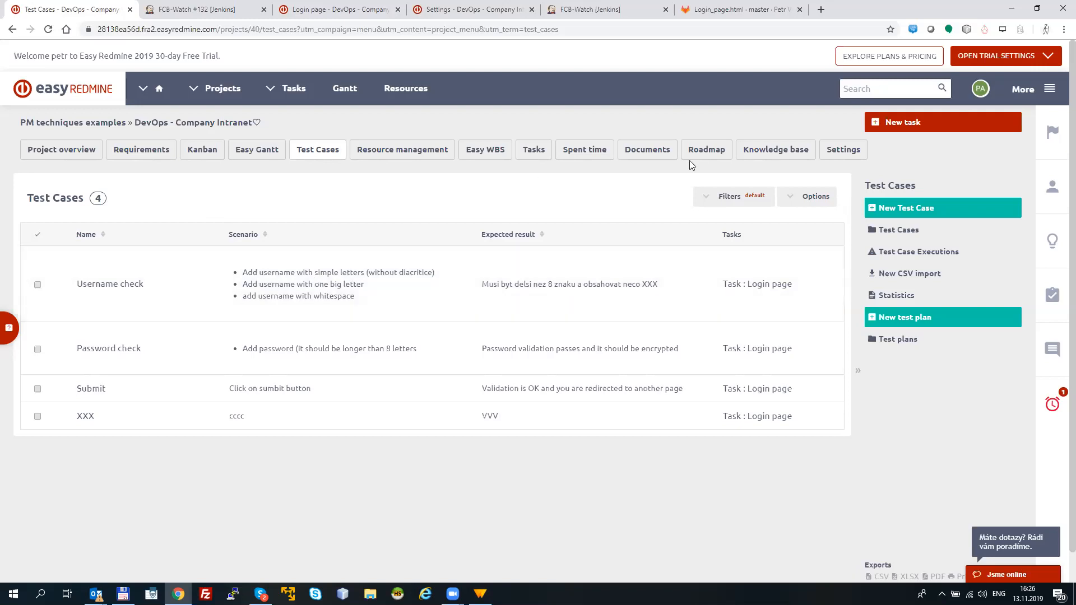
{"action": "left_click", "coordinate": [902, 215]}
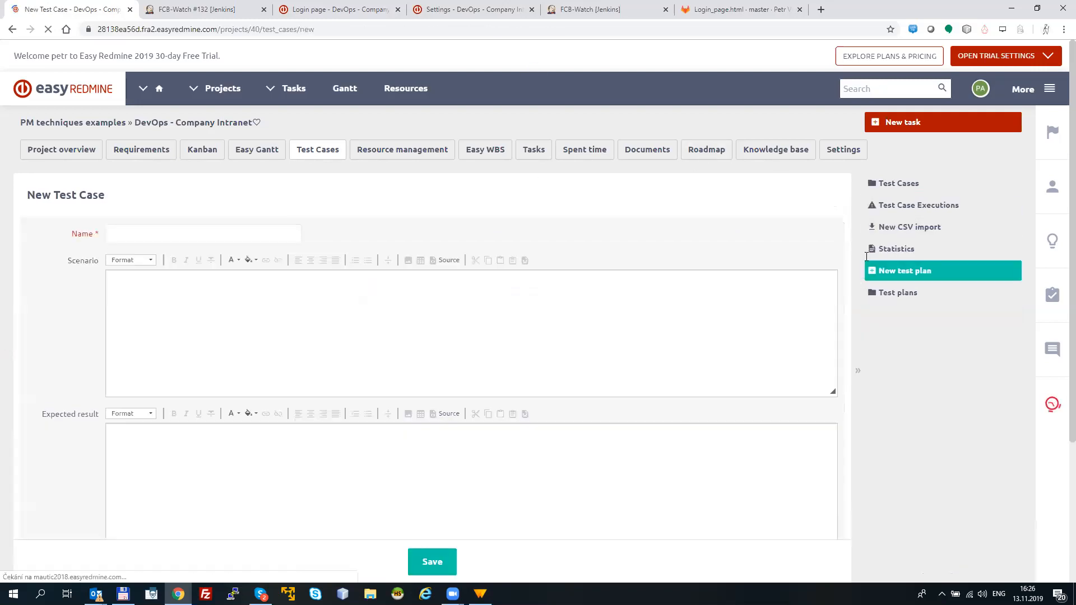
{"action": "scroll", "coordinate": [1057, 301], "scroll_direction": "down", "scroll_amount": 4}
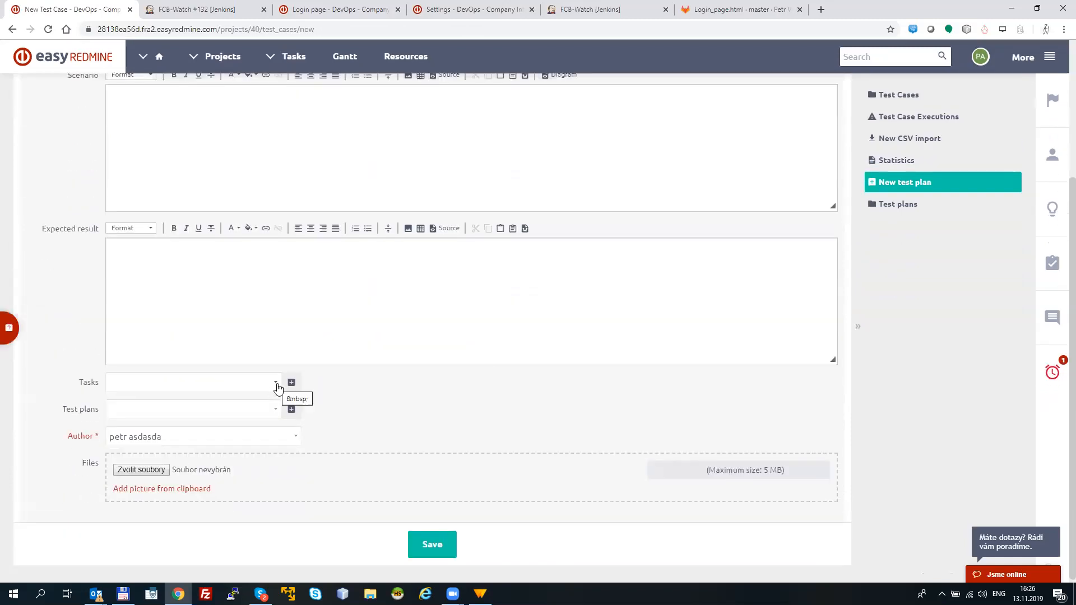
{"action": "left_click", "coordinate": [259, 382]}
{"action": "left_click", "coordinate": [324, 390]}
{"action": "left_click", "coordinate": [12, 30]}
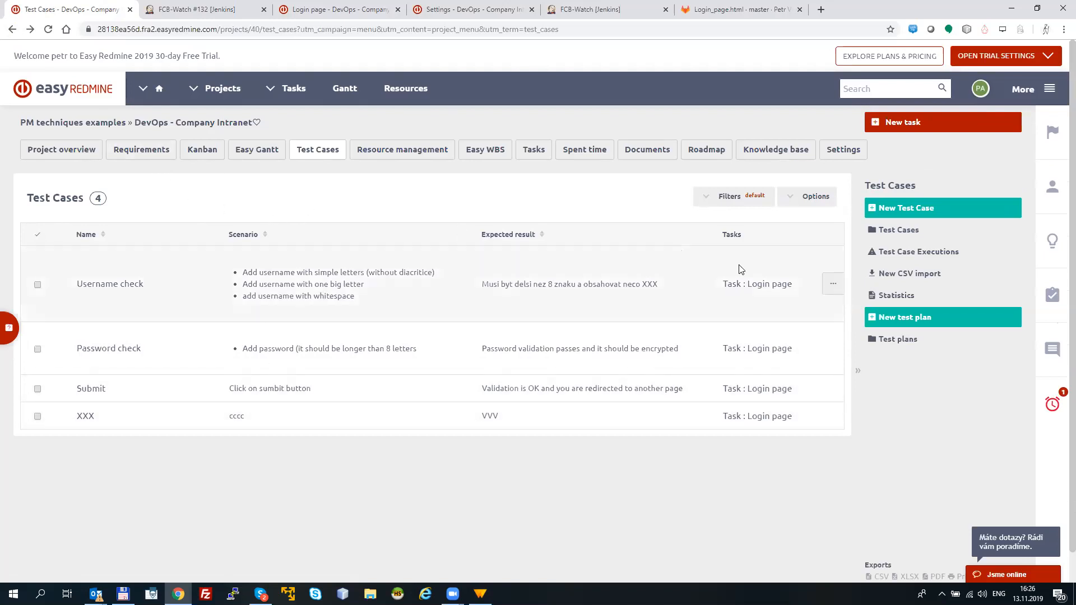
Step: Open the Username check's linked Login page task and review its test cases, test case executions and Jenkins pipelines
{"action": "left_click", "coordinate": [765, 286]}
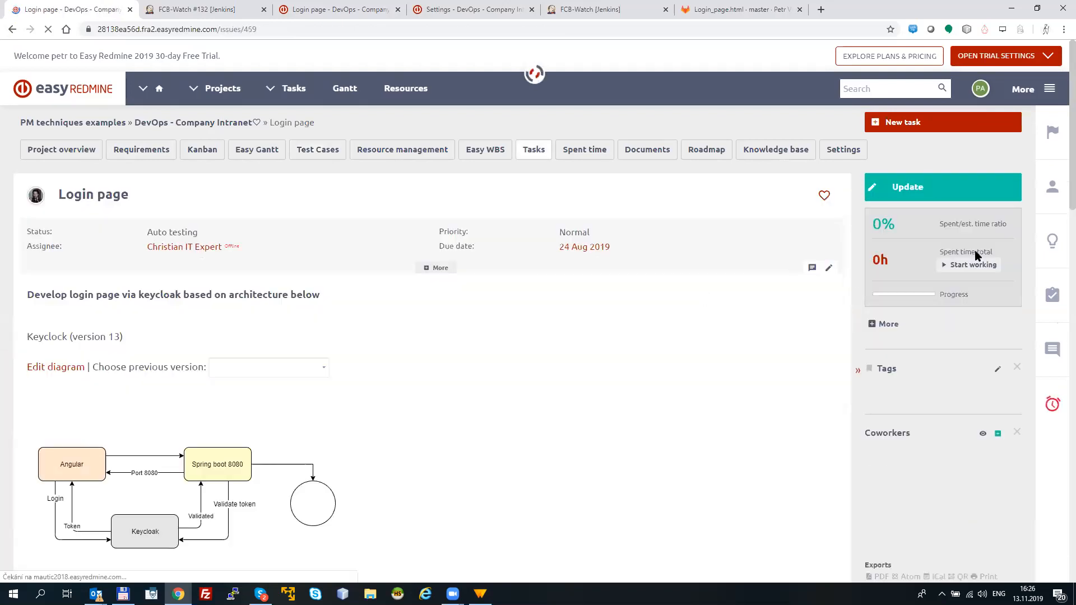
{"action": "scroll", "coordinate": [1058, 227], "scroll_direction": "down", "scroll_amount": 12}
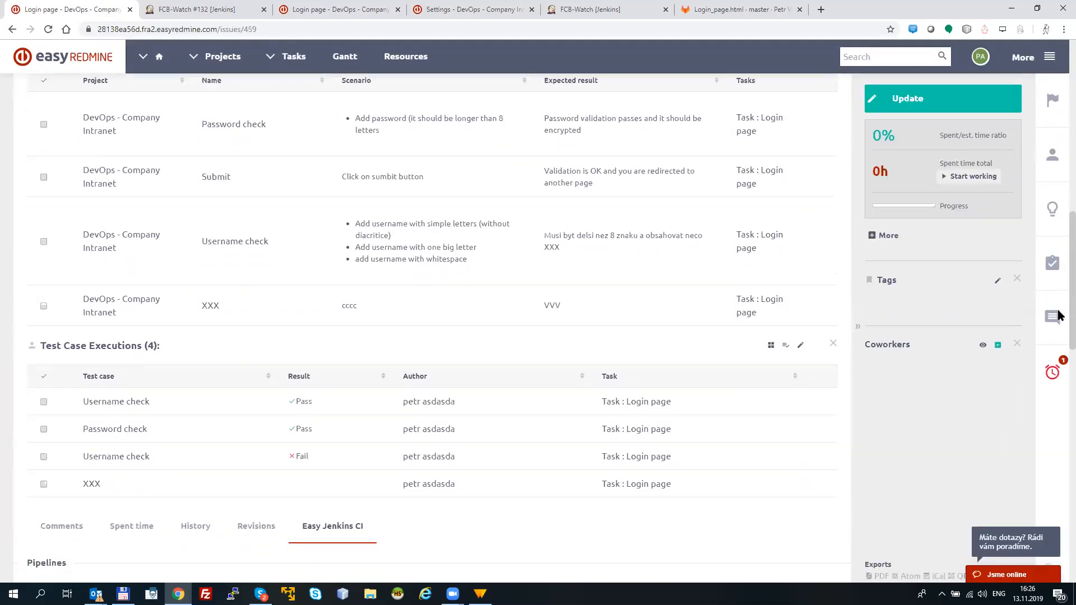
{"action": "scroll", "coordinate": [1059, 326], "scroll_direction": "down", "scroll_amount": 2}
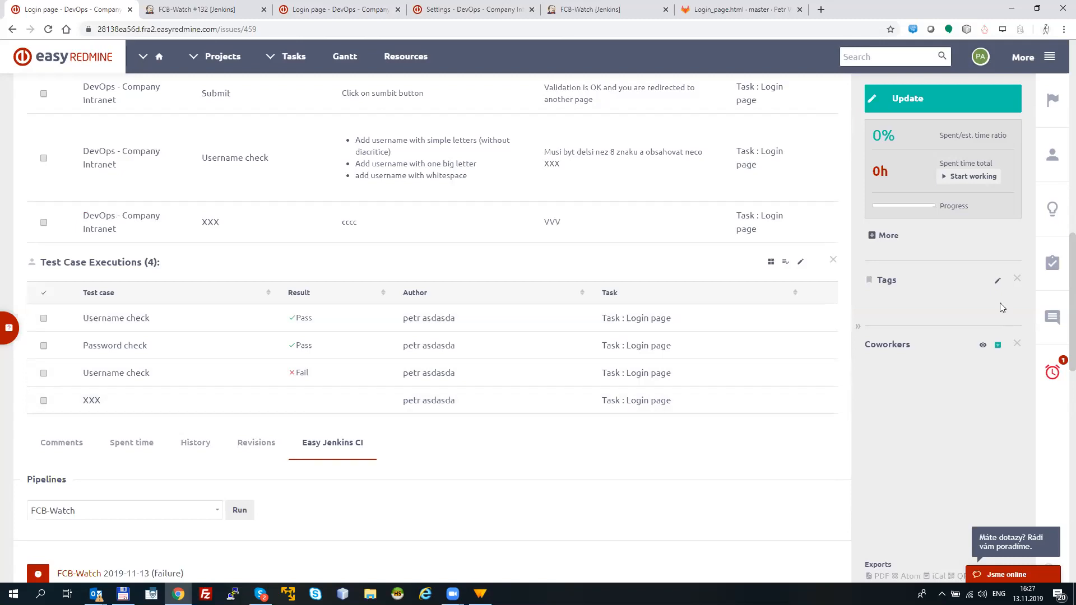
{"action": "scroll", "coordinate": [1060, 298], "scroll_direction": "up", "scroll_amount": 1}
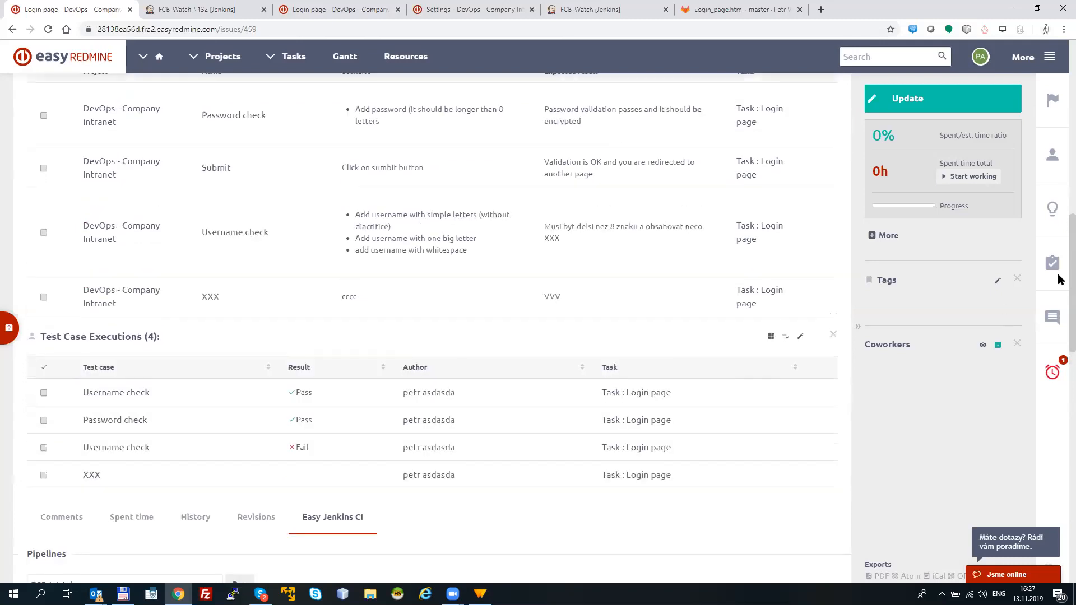
{"action": "scroll", "coordinate": [1058, 273], "scroll_direction": "up", "scroll_amount": 10}
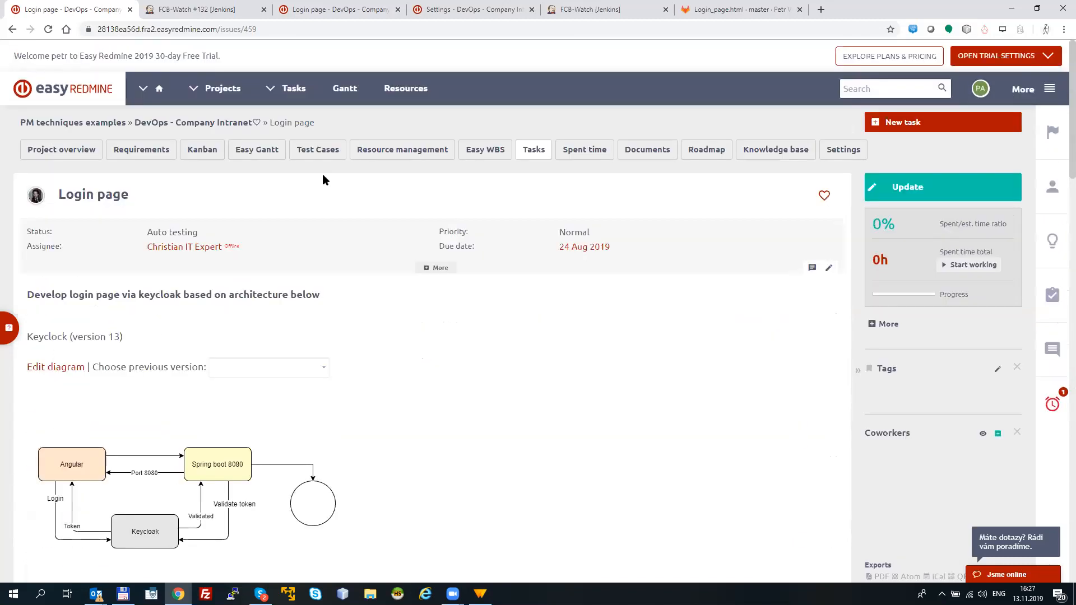
Step: View the project's test case list, overview and task list, and return to the project overview with the DevOps diagram
{"action": "left_click", "coordinate": [324, 149]}
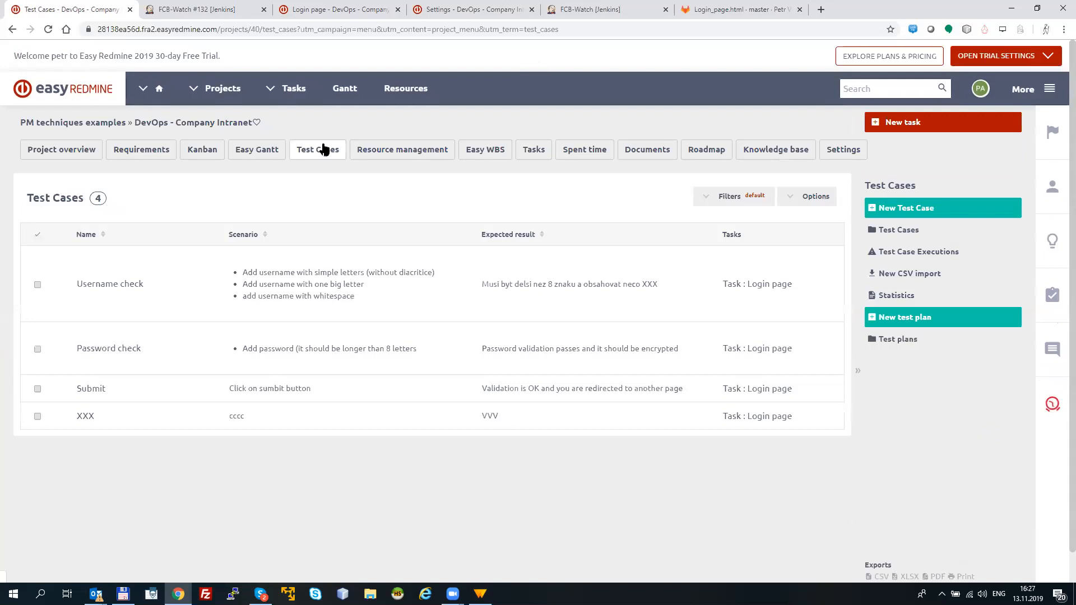
{"action": "left_click", "coordinate": [55, 159]}
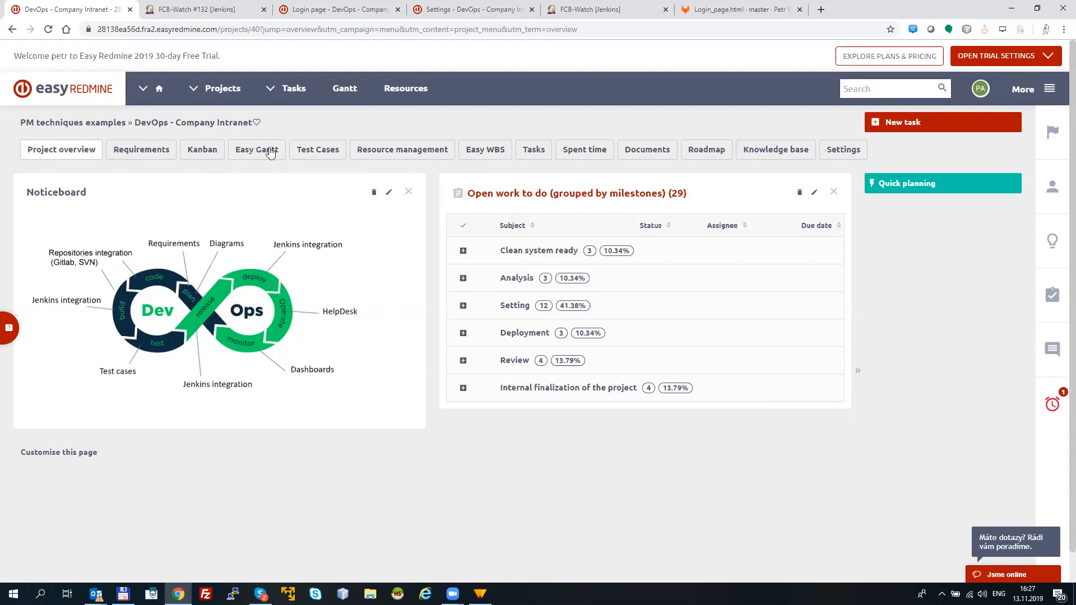
{"action": "left_click", "coordinate": [532, 157]}
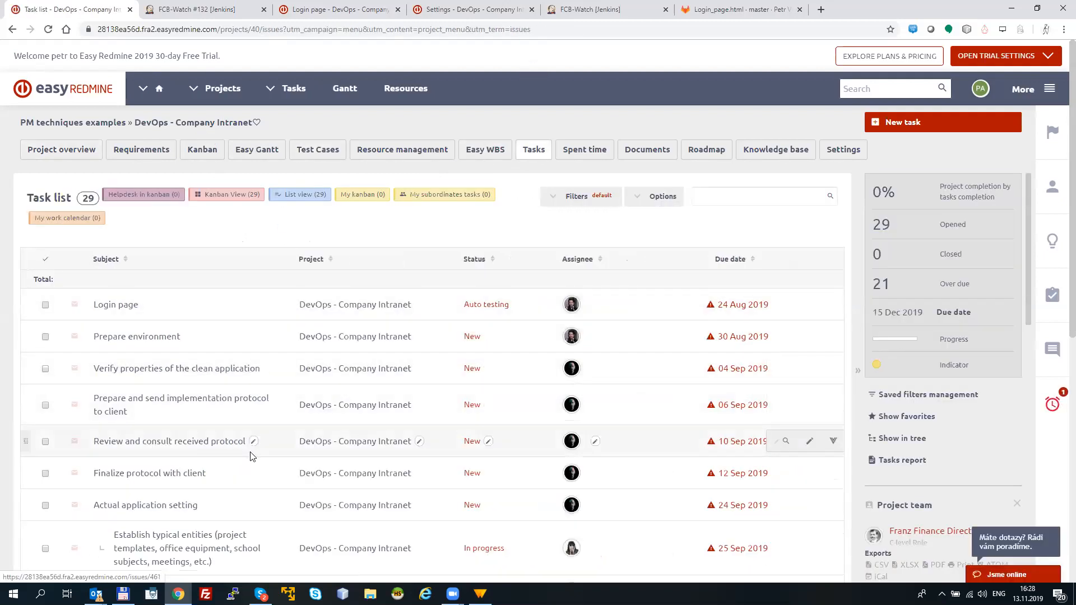
{"action": "left_click", "coordinate": [62, 150]}
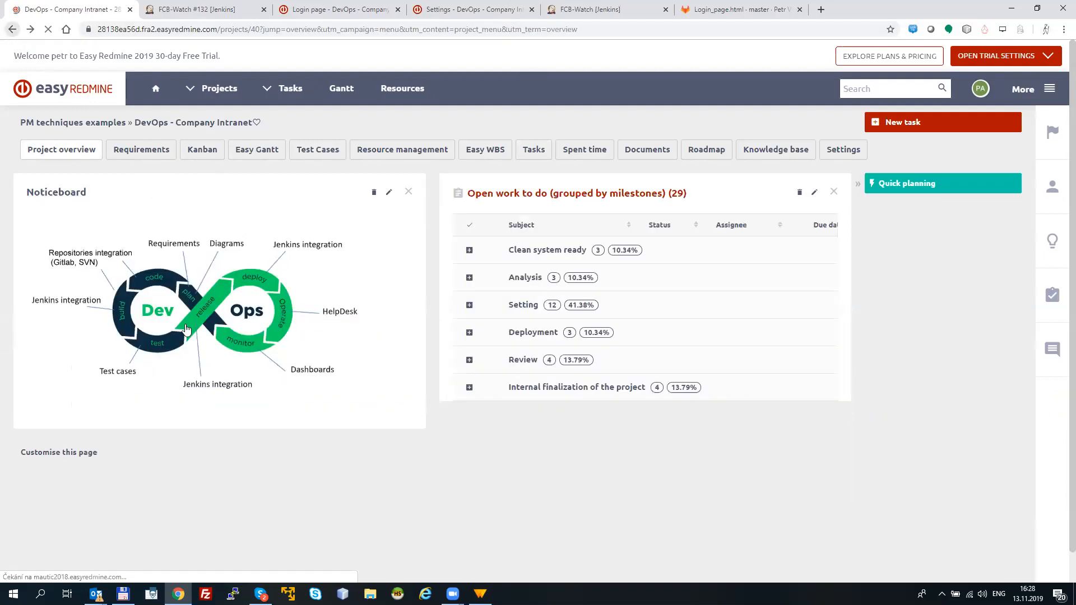
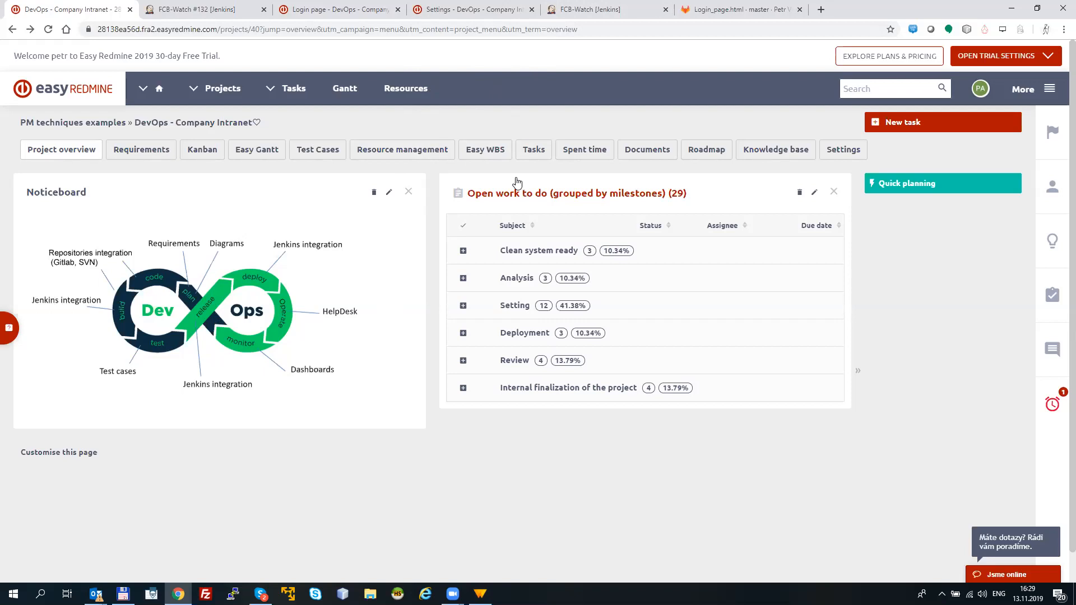
Step: Open the Layout requirement from the project's requirements tree and follow its link to the Login page task
{"action": "left_click", "coordinate": [150, 153]}
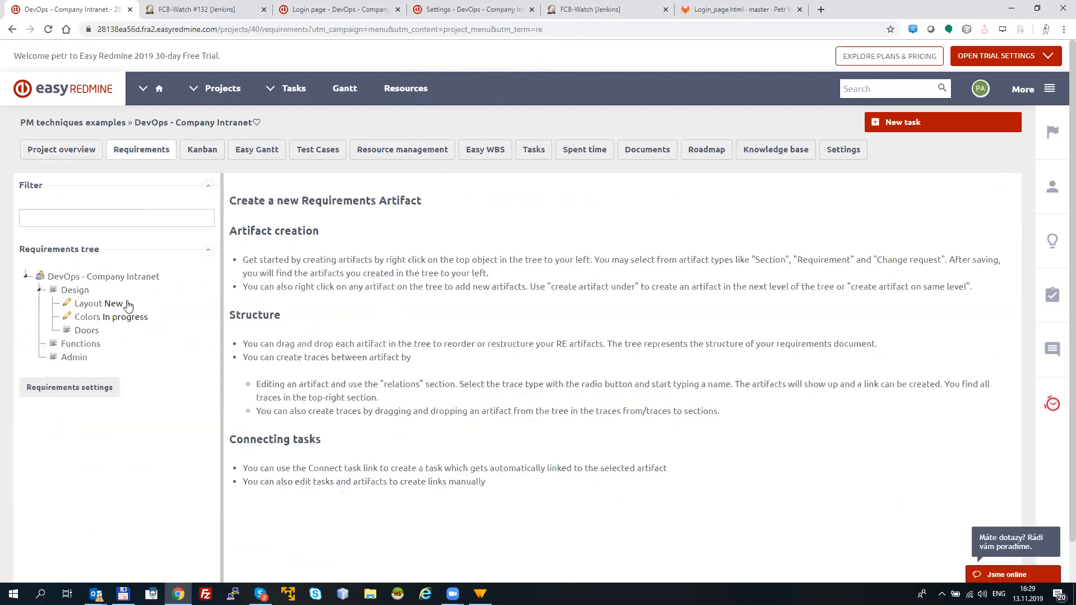
{"action": "left_click", "coordinate": [114, 307]}
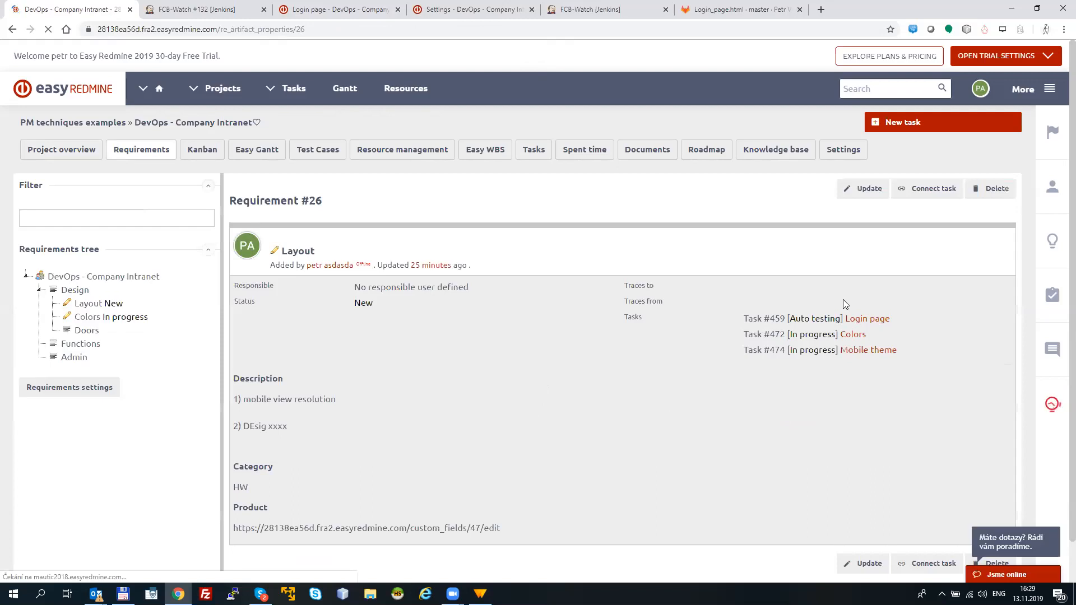
{"action": "left_click", "coordinate": [872, 322]}
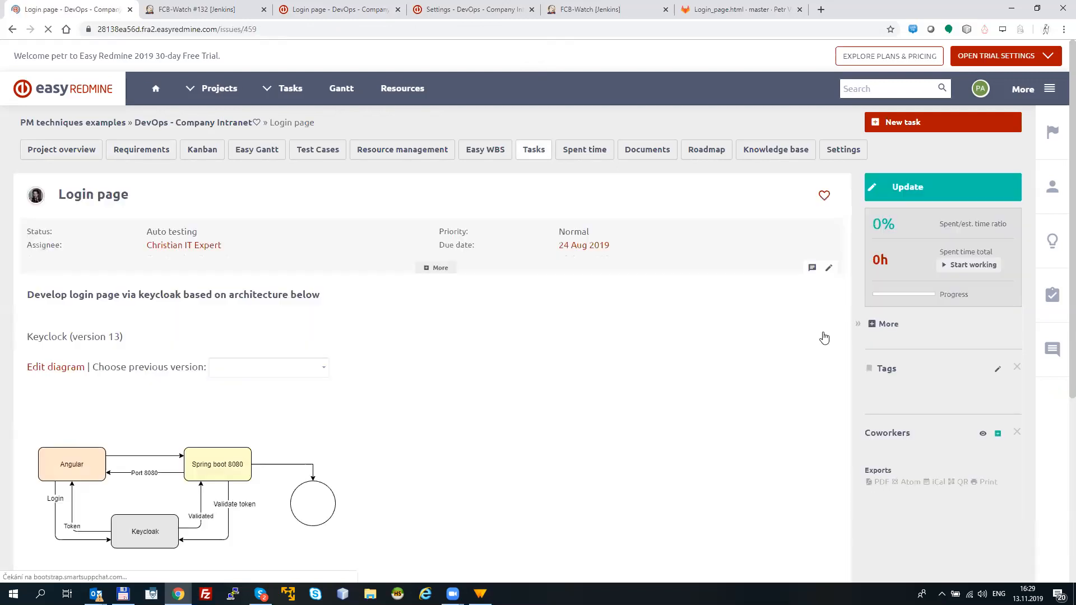
Step: Open the Login page task's diagram for editing, look at the BPMN General shapes, and return to the task without saving
{"action": "left_click", "coordinate": [59, 375]}
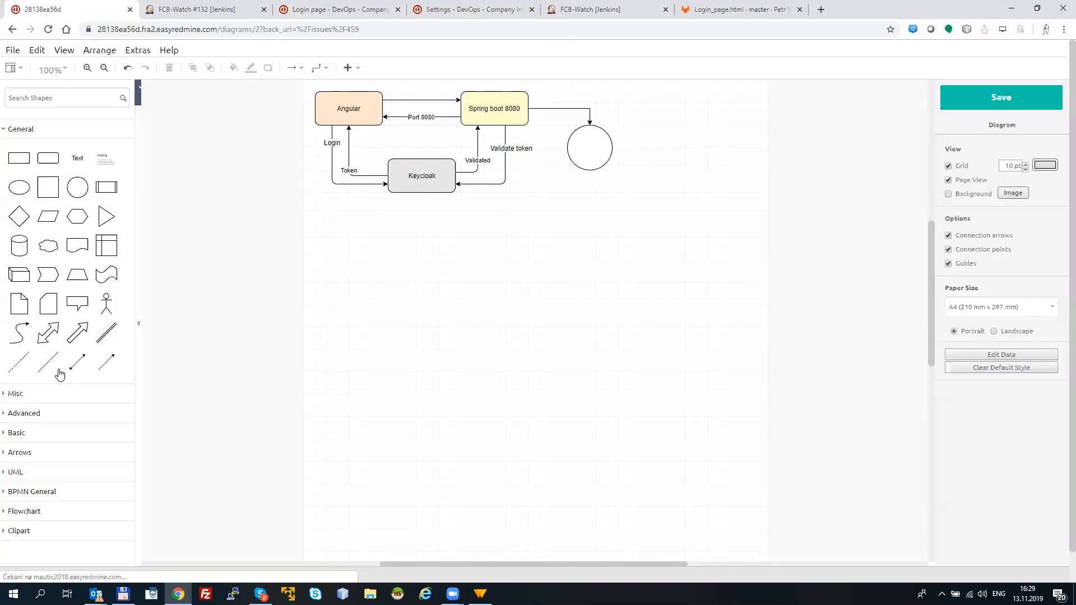
{"action": "left_click", "coordinate": [48, 496]}
{"action": "scroll", "coordinate": [132, 369], "scroll_direction": "down", "scroll_amount": 3}
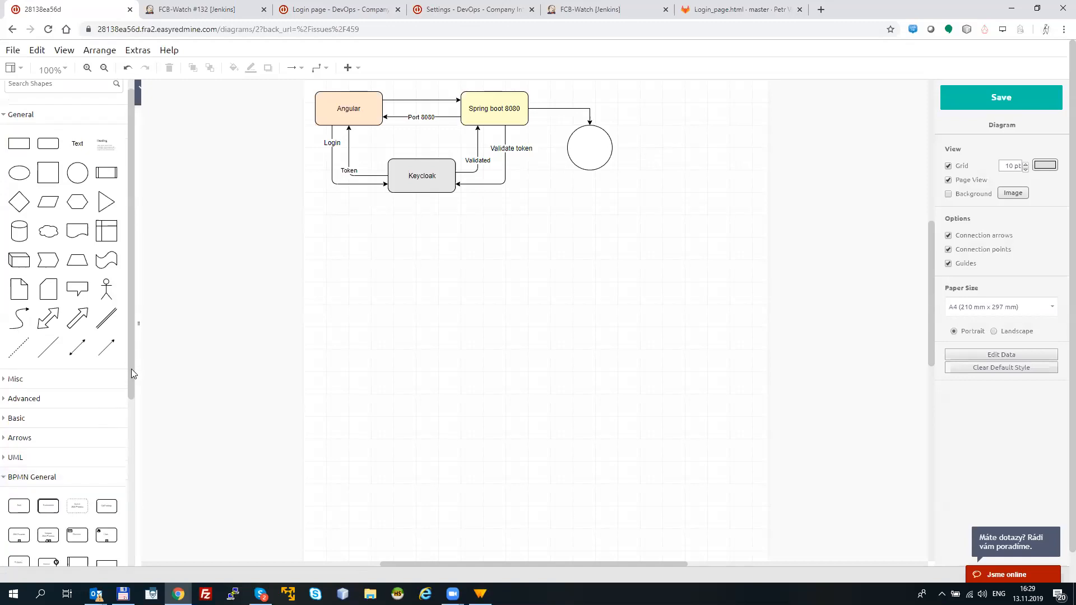
{"action": "scroll", "coordinate": [126, 478], "scroll_direction": "up", "scroll_amount": 2}
{"action": "left_click", "coordinate": [23, 372]}
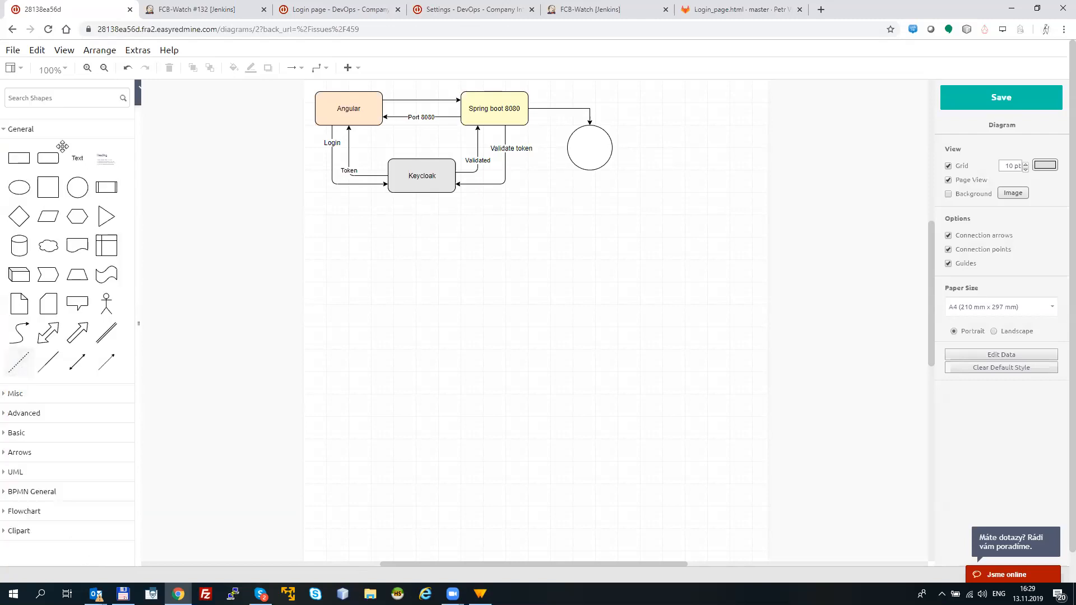
{"action": "left_click", "coordinate": [13, 31]}
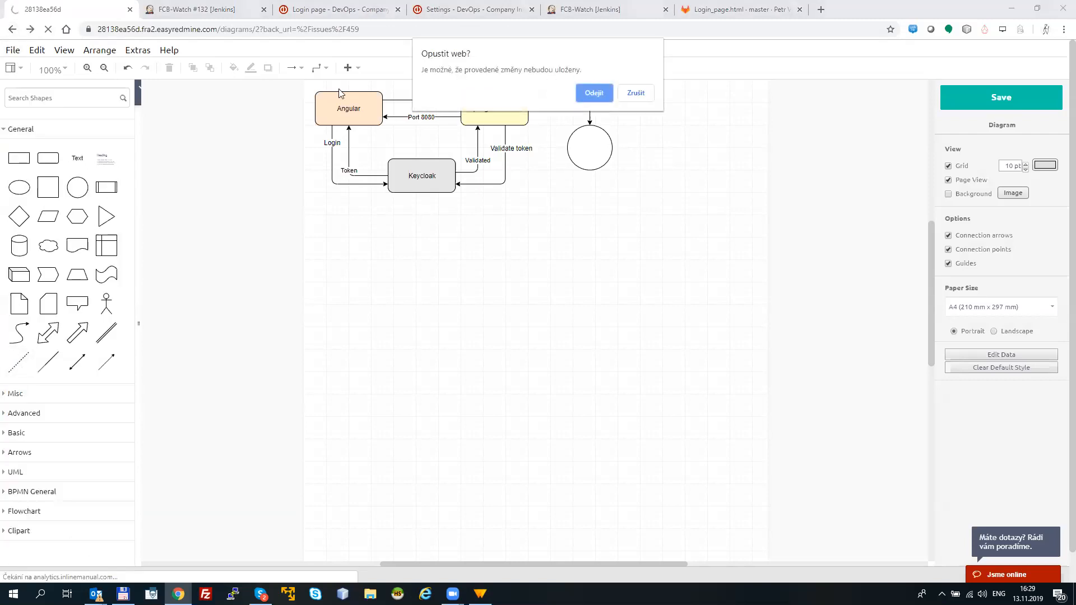
{"action": "left_click", "coordinate": [588, 98]}
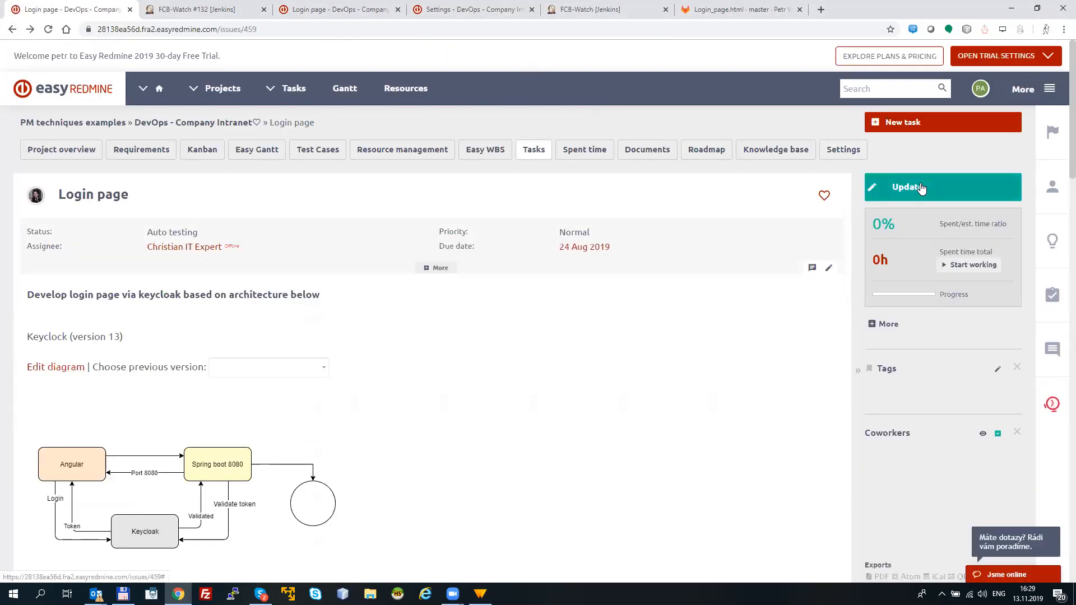
Step: Look at the Login page task's attributes and linked test cases in its update form, and cancel without changes
{"action": "left_click", "coordinate": [922, 188]}
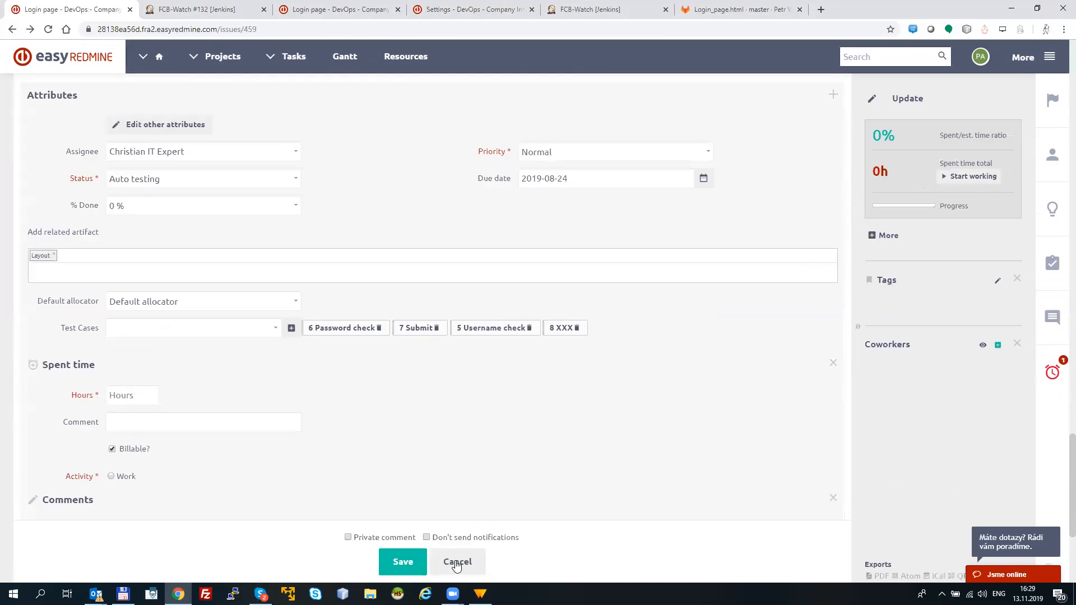
{"action": "left_click", "coordinate": [457, 563]}
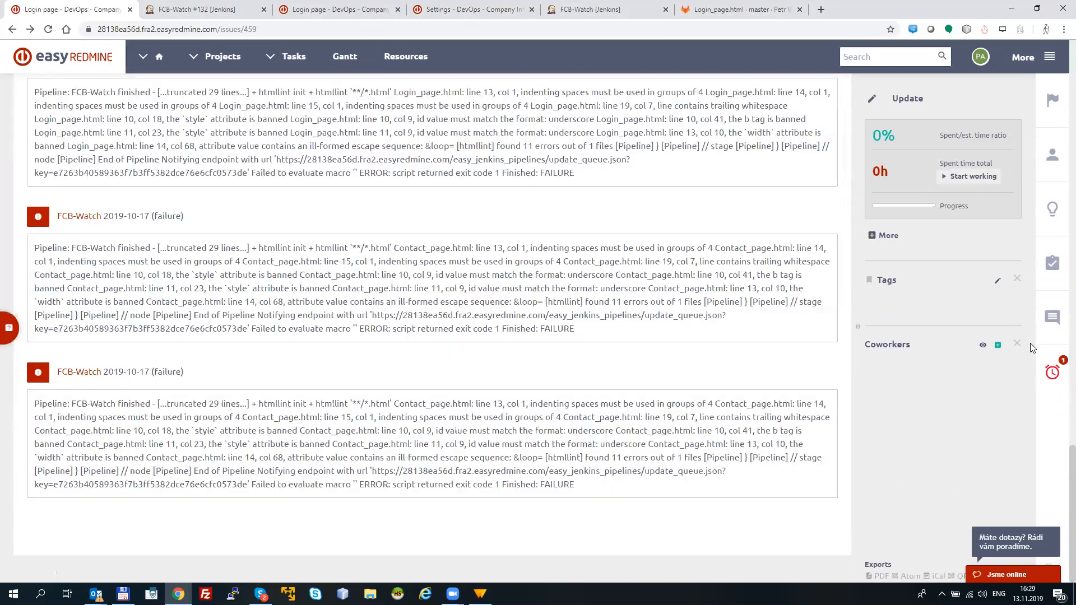
{"action": "left_click_drag", "start_coordinate": [1062, 470], "coordinate": [1060, 70]}
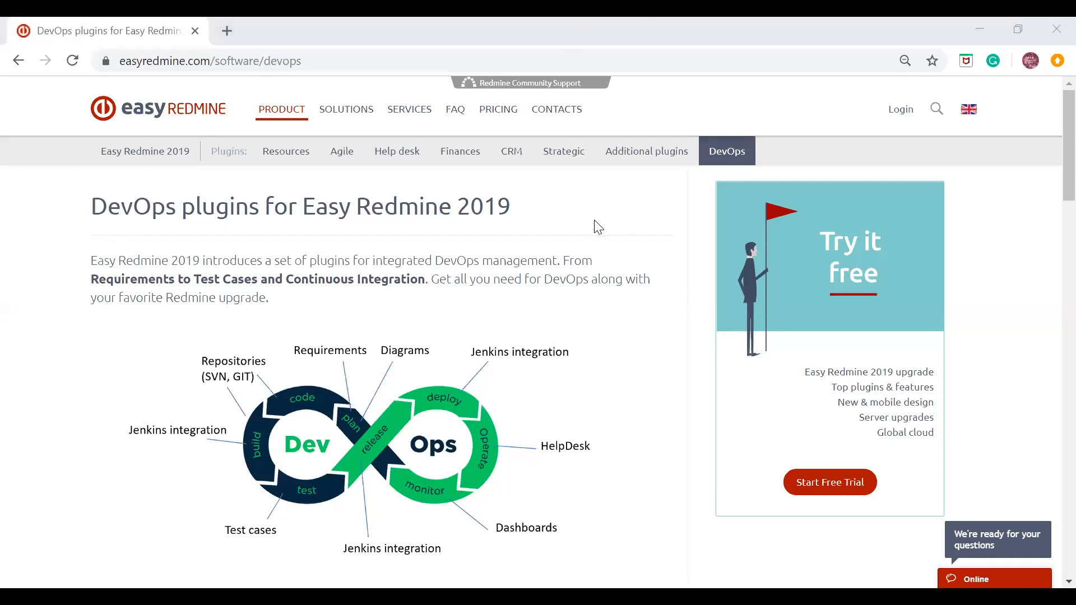
Step: On the Easy Redmine website, compare the cloud pricing plans and continue to checkout with the Medium team plan
{"action": "left_click", "coordinate": [510, 111]}
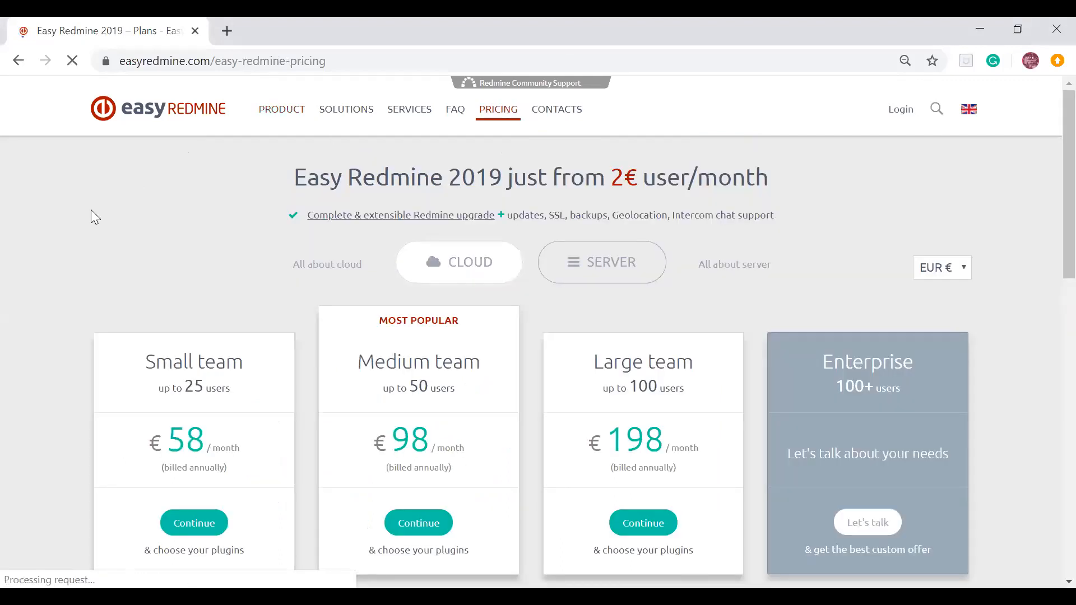
{"action": "scroll", "coordinate": [92, 207], "scroll_direction": "down", "scroll_amount": 1}
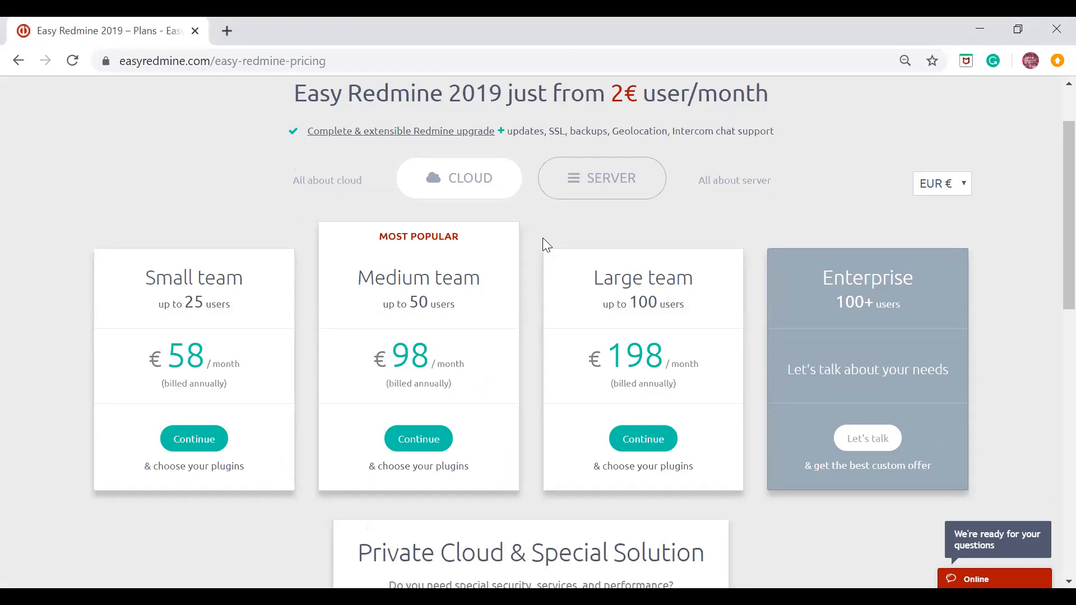
{"action": "scroll", "coordinate": [542, 238], "scroll_direction": "down", "scroll_amount": 3}
{"action": "scroll", "coordinate": [543, 238], "scroll_direction": "up", "scroll_amount": 3}
{"action": "left_click", "coordinate": [431, 447]}
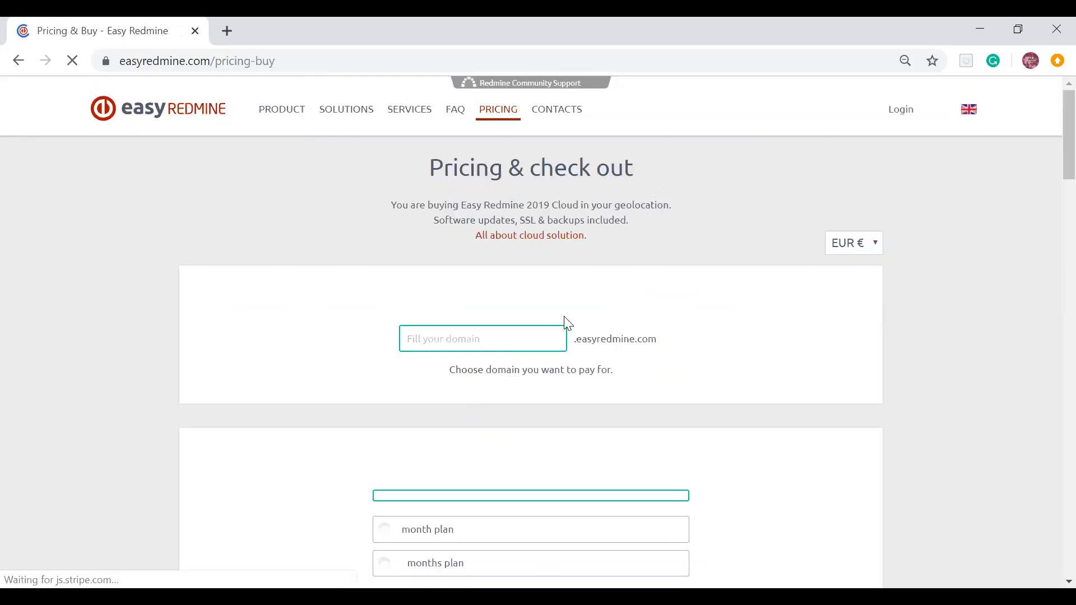
Step: Review the order summary and plugin bundles, expand the DevOps bundle's individual plugins, and open the live support chat
{"action": "scroll", "coordinate": [723, 189], "scroll_direction": "down", "scroll_amount": 5}
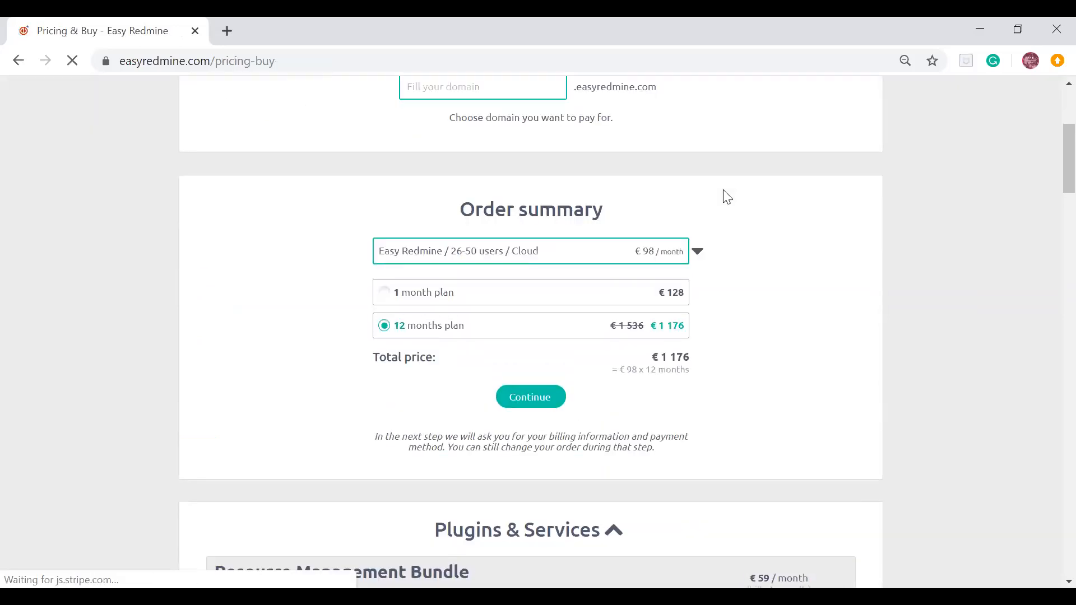
{"action": "scroll", "coordinate": [723, 195], "scroll_direction": "up", "scroll_amount": 3}
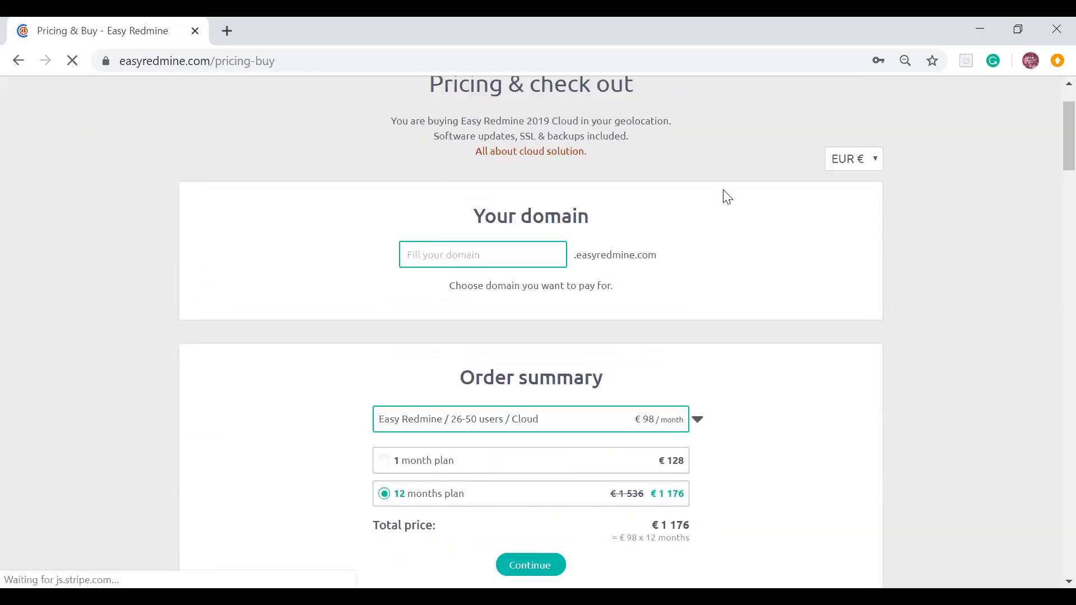
{"action": "scroll", "coordinate": [723, 190], "scroll_direction": "down", "scroll_amount": 7}
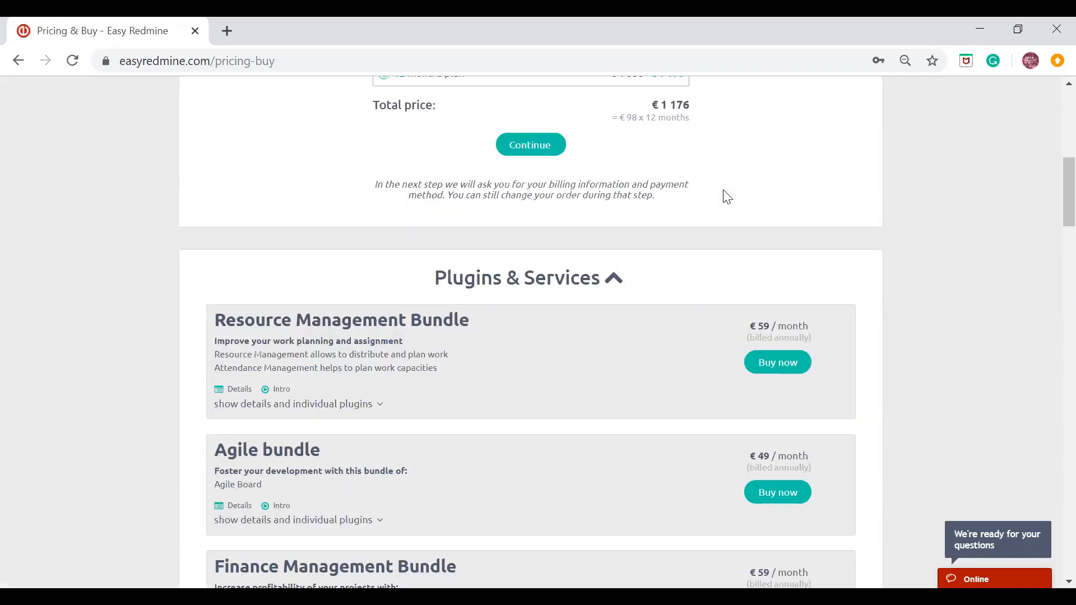
{"action": "scroll", "coordinate": [723, 191], "scroll_direction": "down", "scroll_amount": 3}
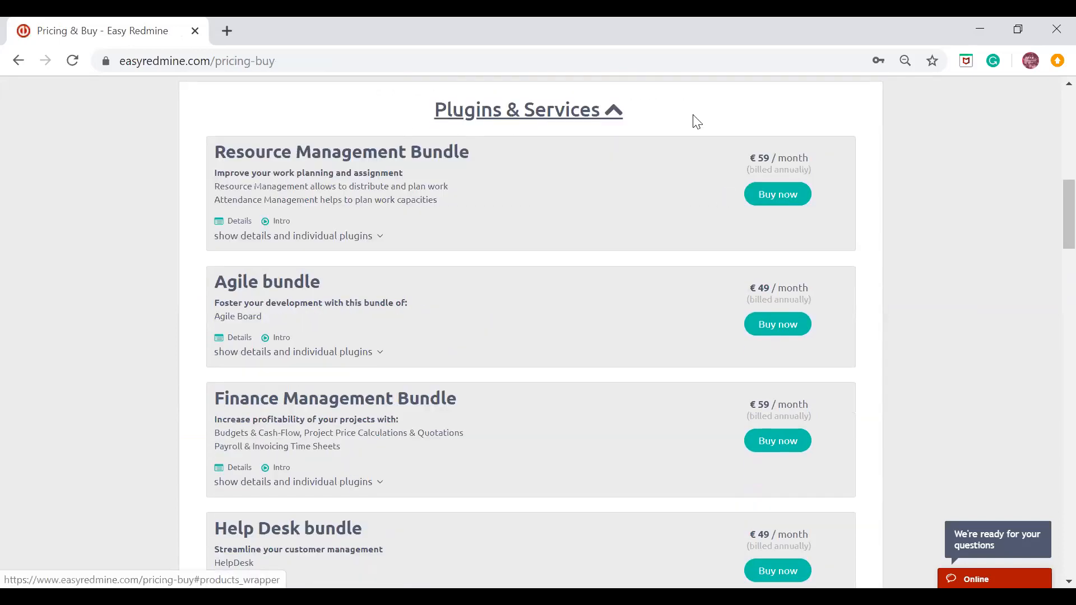
{"action": "scroll", "coordinate": [696, 123], "scroll_direction": "down", "scroll_amount": 7}
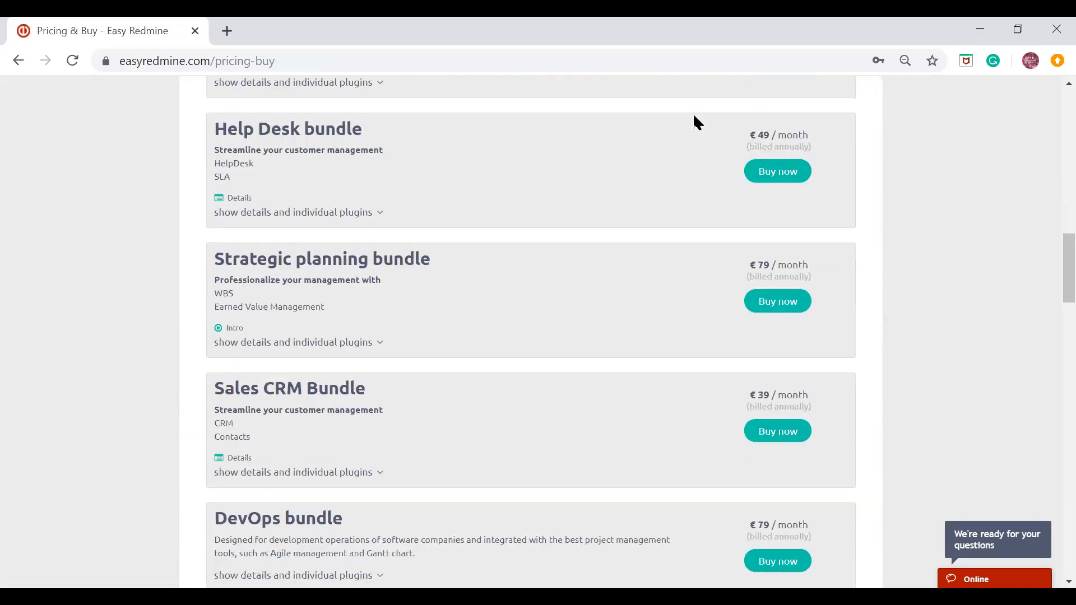
{"action": "scroll", "coordinate": [695, 120], "scroll_direction": "down", "scroll_amount": 5}
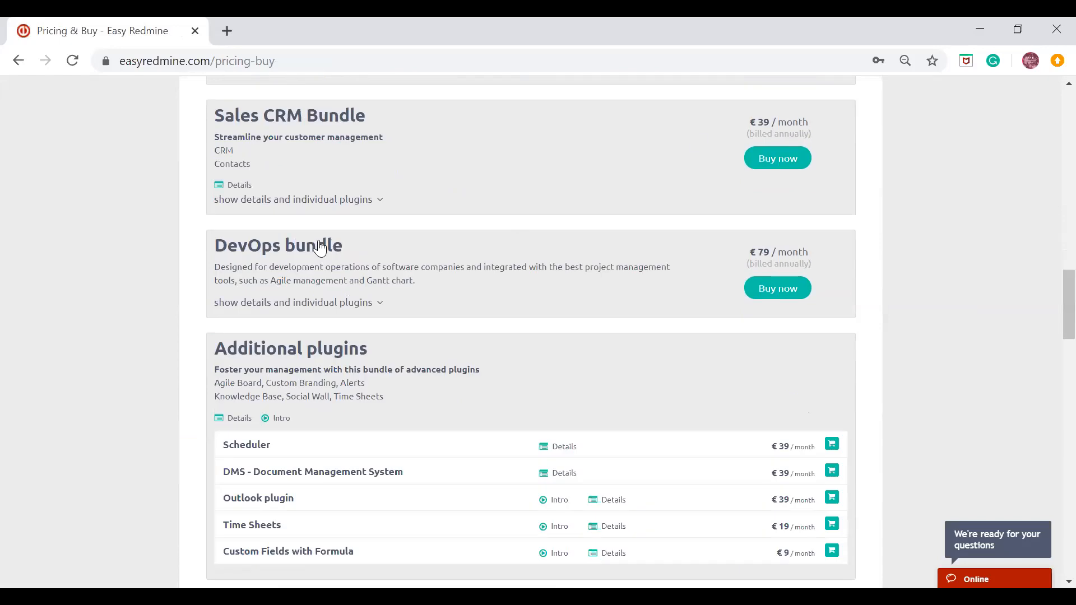
{"action": "left_click", "coordinate": [364, 307]}
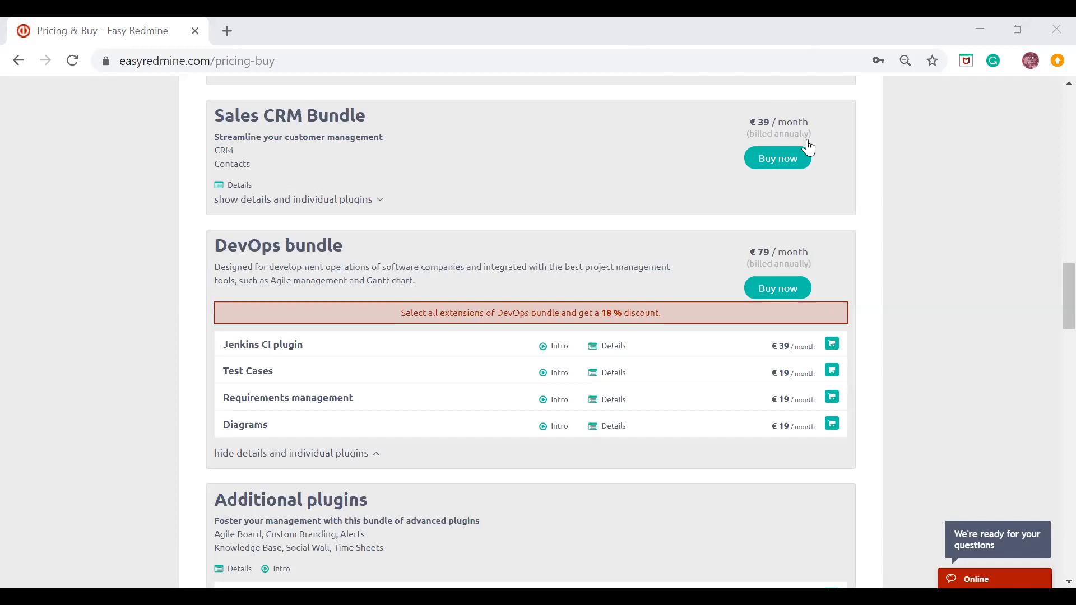
{"action": "left_click", "coordinate": [970, 530]}
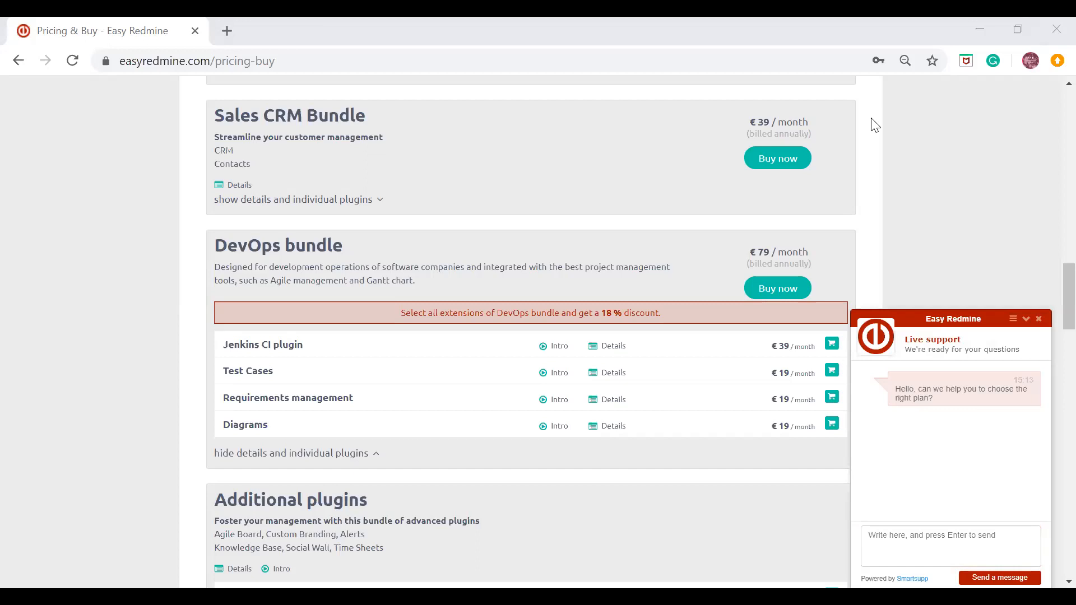
Step: Leave the checkout page and open the Webinars page in the website's Services section
{"action": "left_click_drag", "start_coordinate": [1068, 291], "coordinate": [1068, 105]}
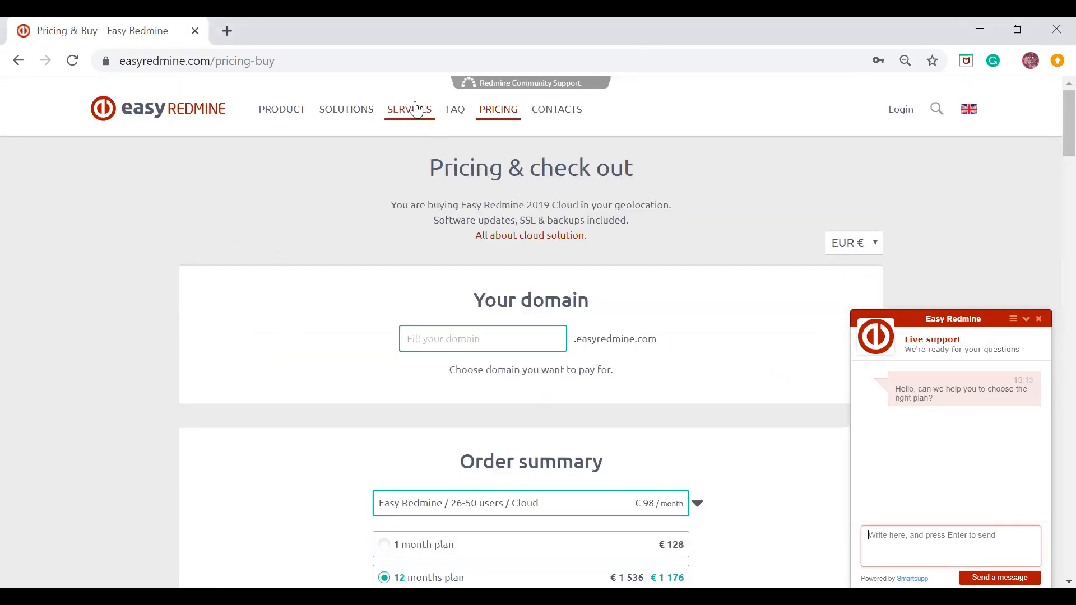
{"action": "left_click", "coordinate": [416, 111]}
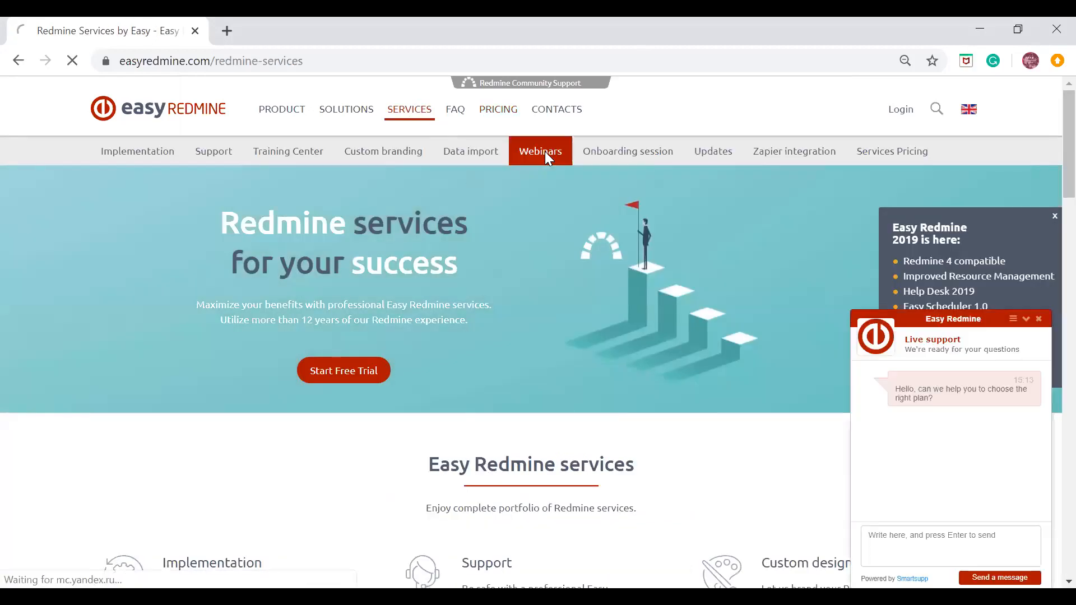
{"action": "left_click", "coordinate": [545, 152]}
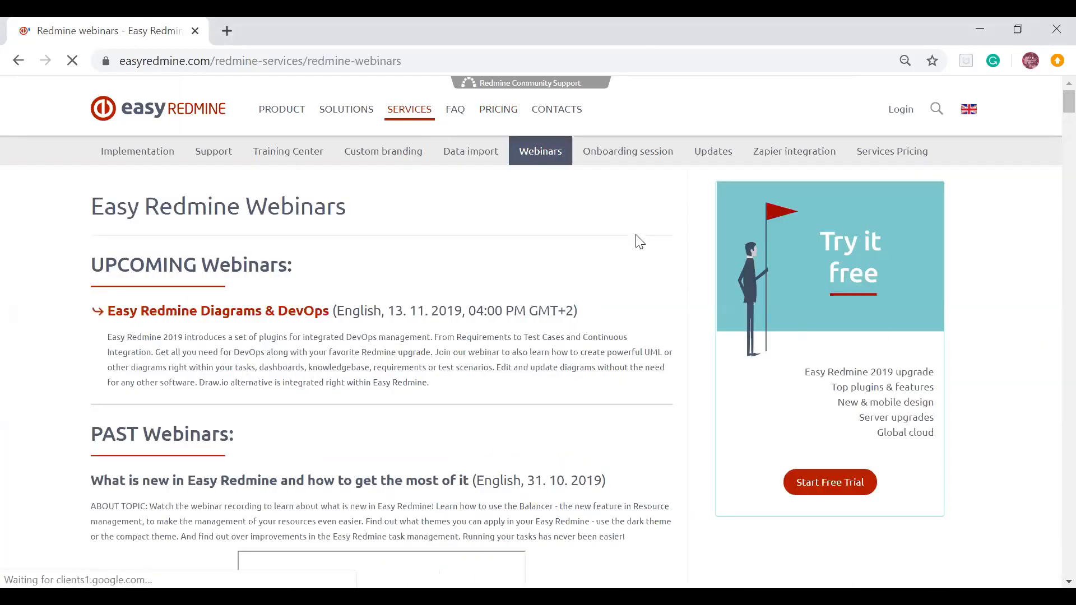
Step: Examine the upcoming and past webinars on the Easy Redmine Webinars page, closing the live support chat
{"action": "scroll", "coordinate": [639, 241], "scroll_direction": "down", "scroll_amount": 3}
{"action": "scroll", "coordinate": [637, 240], "scroll_direction": "up", "scroll_amount": 3}
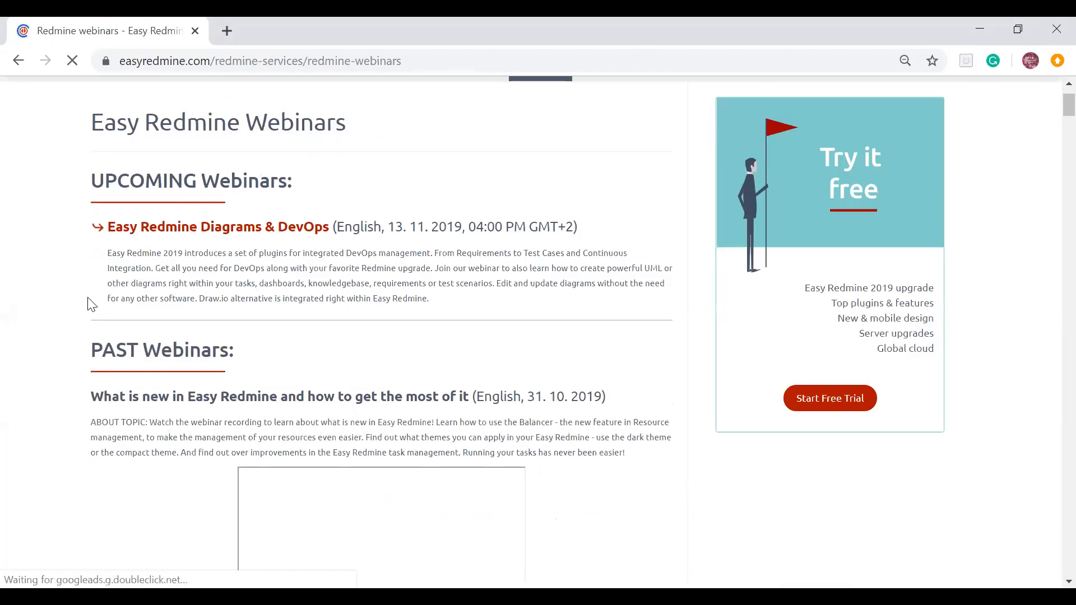
{"action": "scroll", "coordinate": [647, 216], "scroll_direction": "down", "scroll_amount": 3}
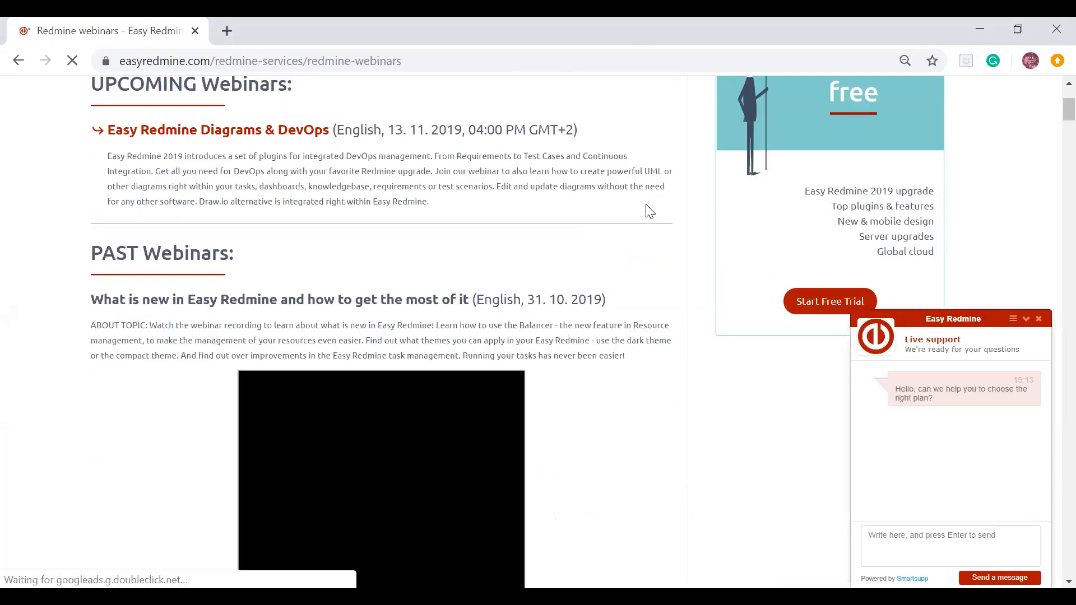
{"action": "left_click", "coordinate": [1039, 320]}
{"action": "scroll", "coordinate": [646, 191], "scroll_direction": "down", "scroll_amount": 2}
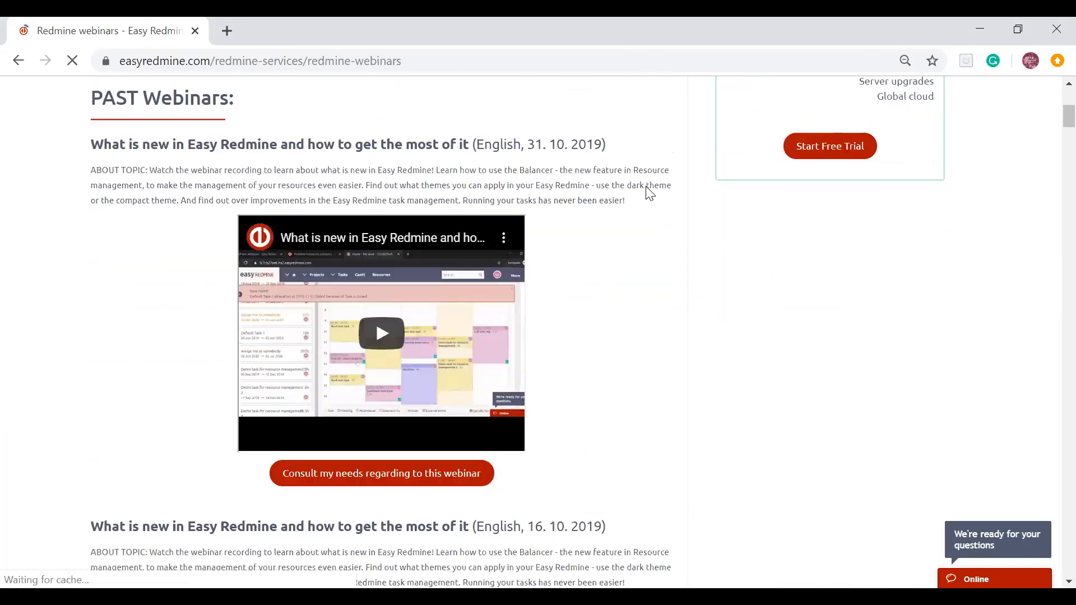
{"action": "scroll", "coordinate": [650, 192], "scroll_direction": "down", "scroll_amount": 3}
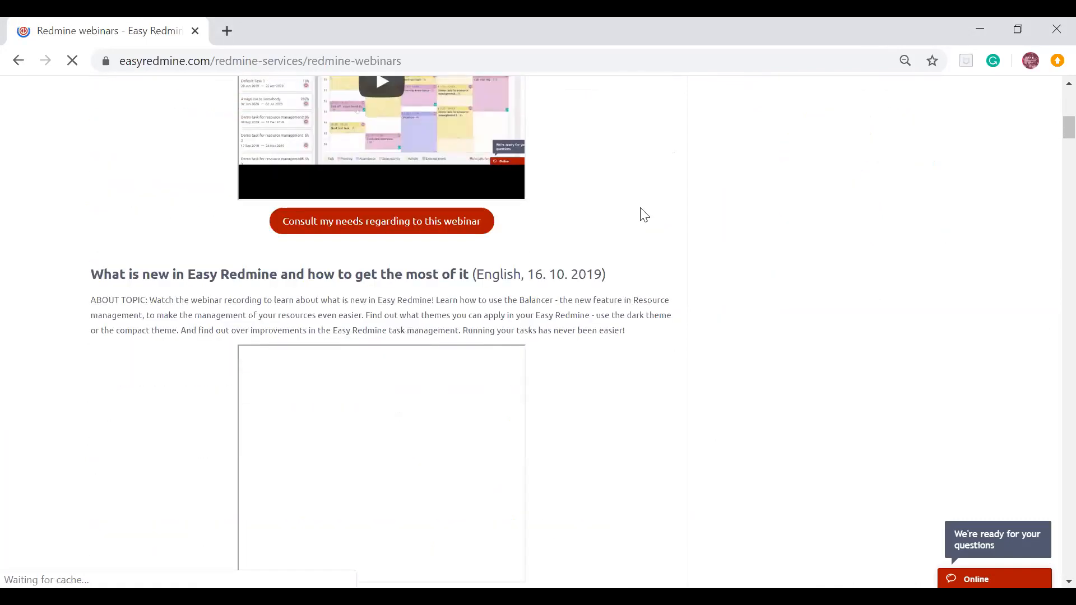
{"action": "scroll", "coordinate": [620, 244], "scroll_direction": "up", "scroll_amount": 6}
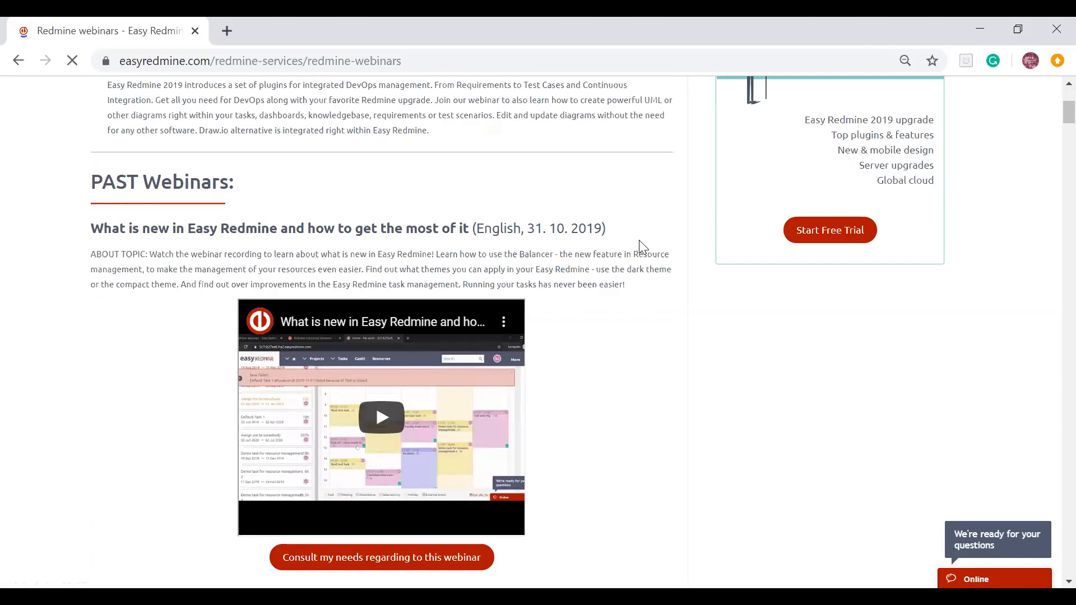
{"action": "scroll", "coordinate": [643, 246], "scroll_direction": "up", "scroll_amount": 5}
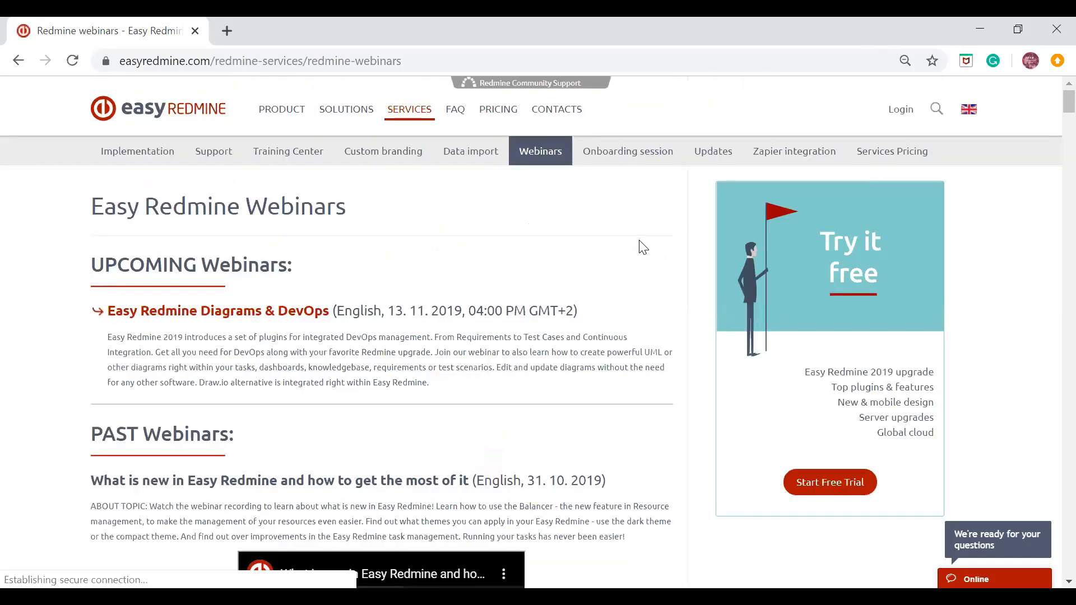
{"action": "scroll", "coordinate": [642, 247], "scroll_direction": "down", "scroll_amount": 2}
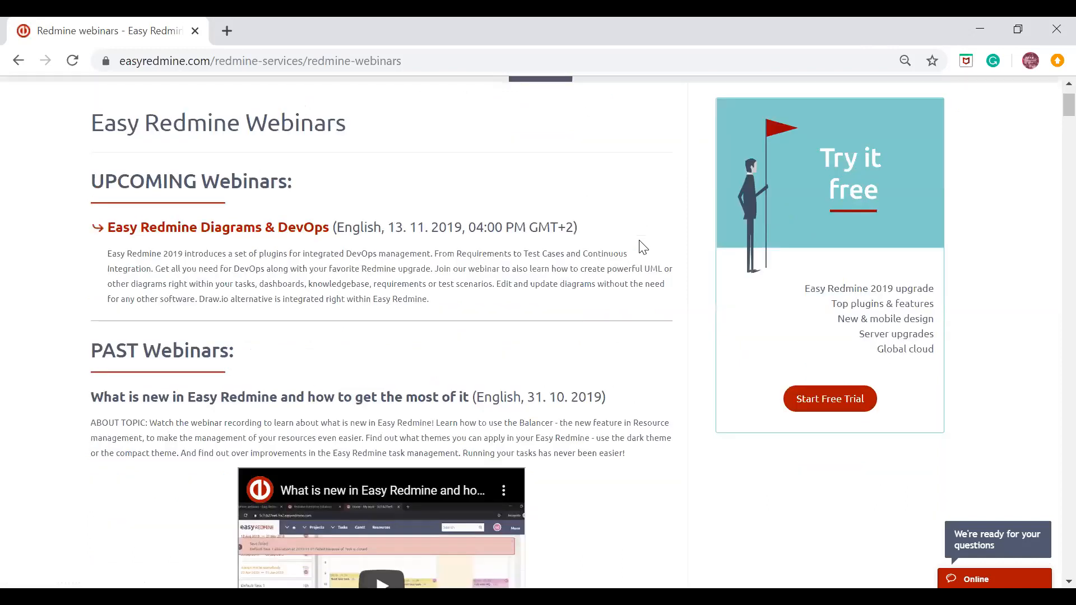
{"action": "scroll", "coordinate": [643, 246], "scroll_direction": "up", "scroll_amount": 2}
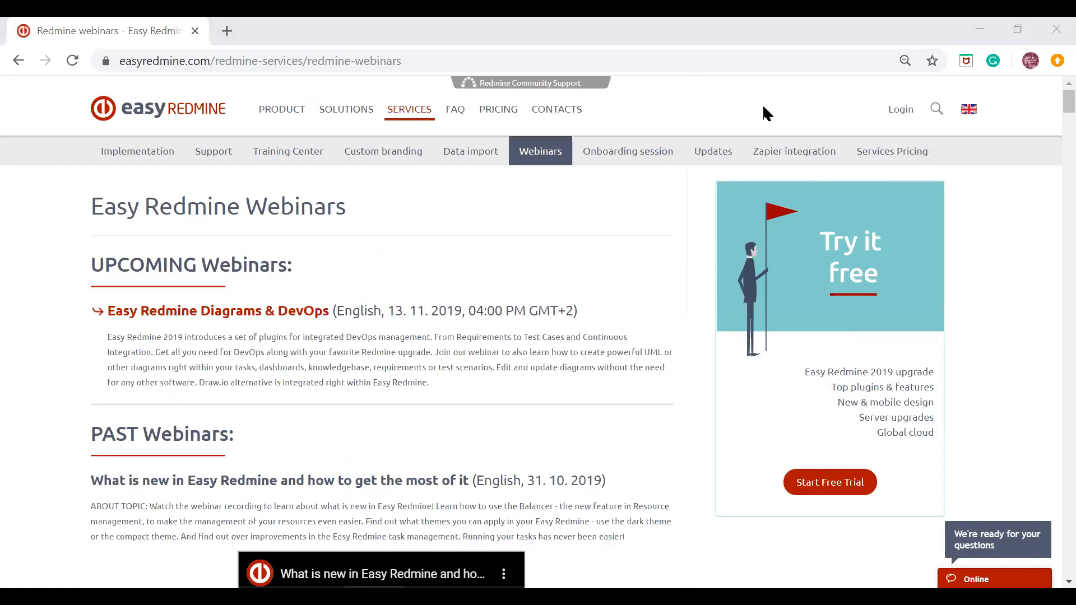
{"action": "left_click", "coordinate": [810, 32]}
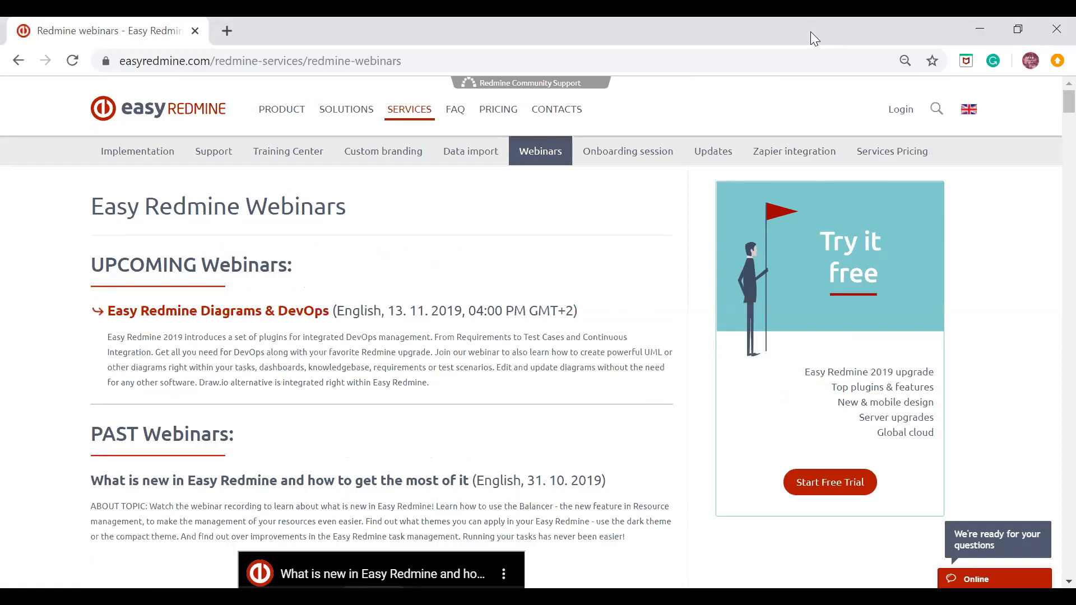